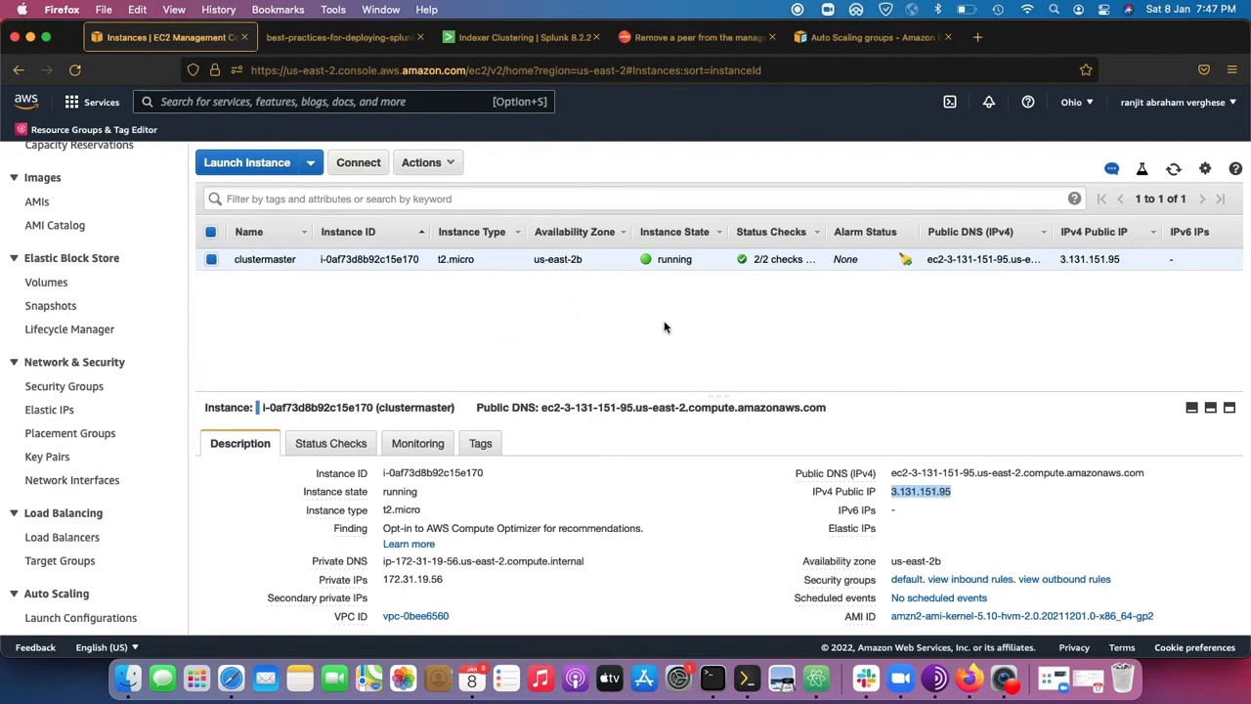
Open the Auto Scaling launch configurations and delete the existing mysplunk configuration.
left_click(257, 292)
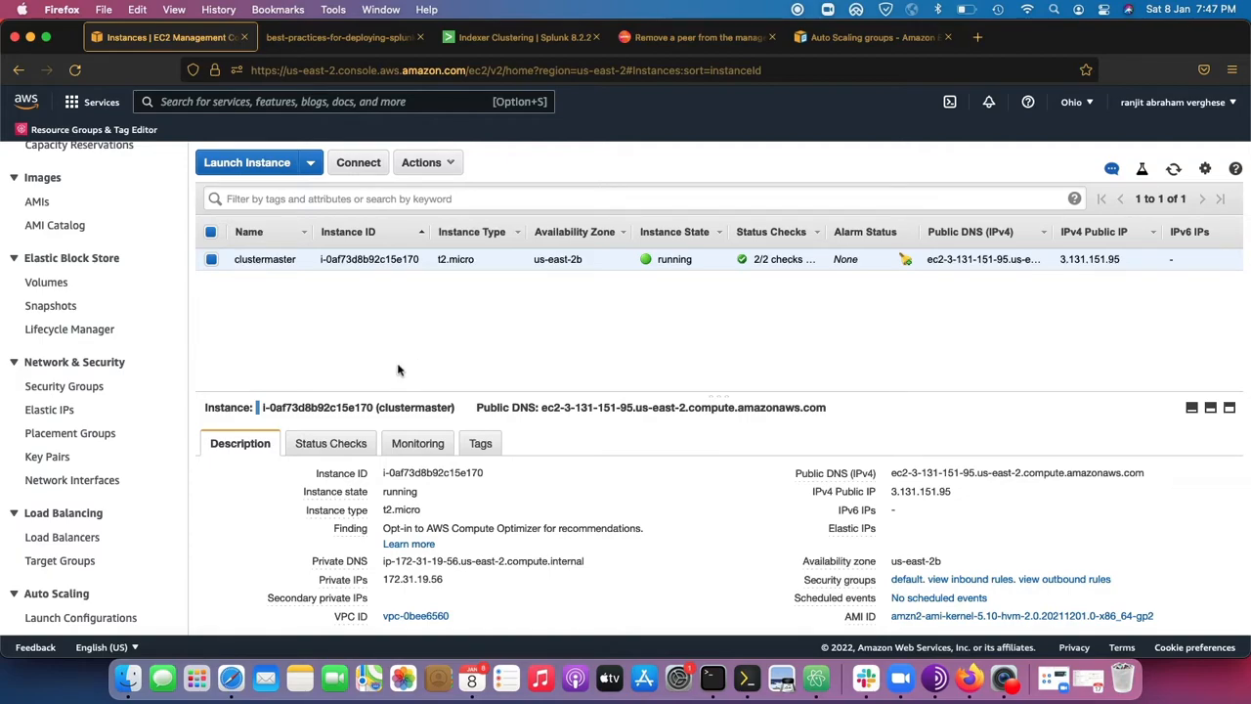
scroll(59, 537, "down", 2)
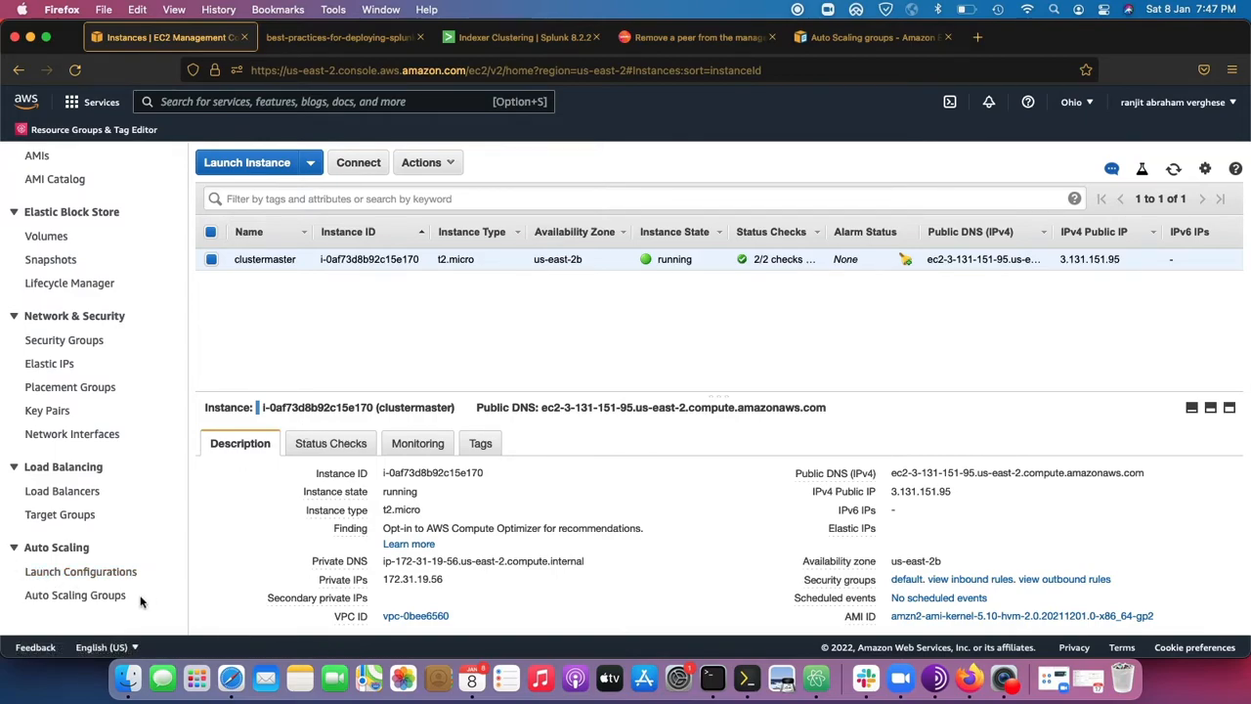
left_click_drag(131, 600, 27, 596)
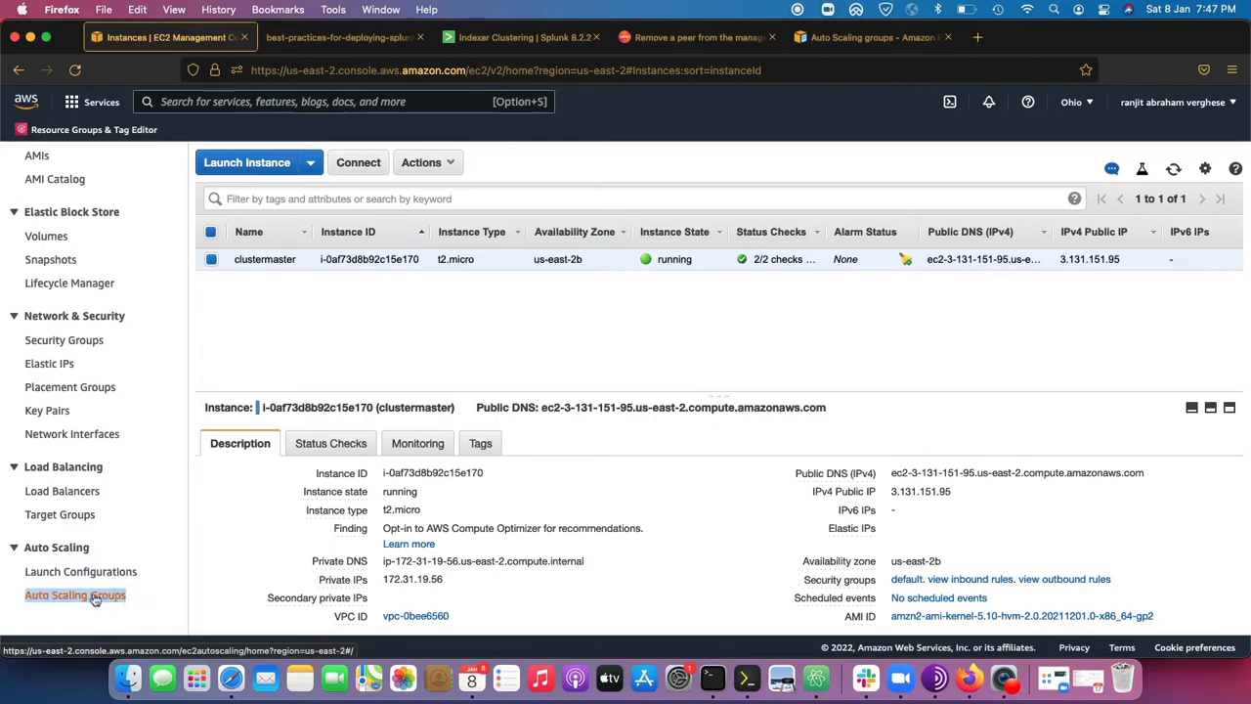
left_click(123, 571)
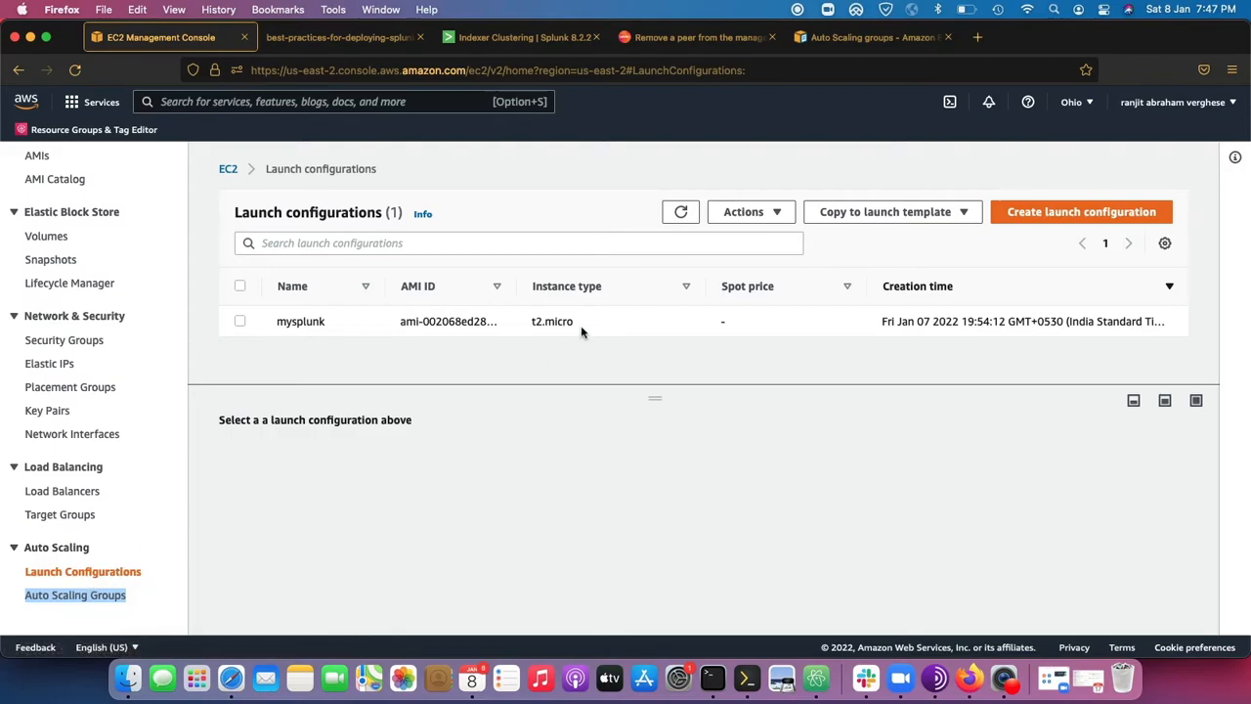
left_click(239, 286)
left_click(748, 211)
left_click(790, 258)
left_click(904, 443)
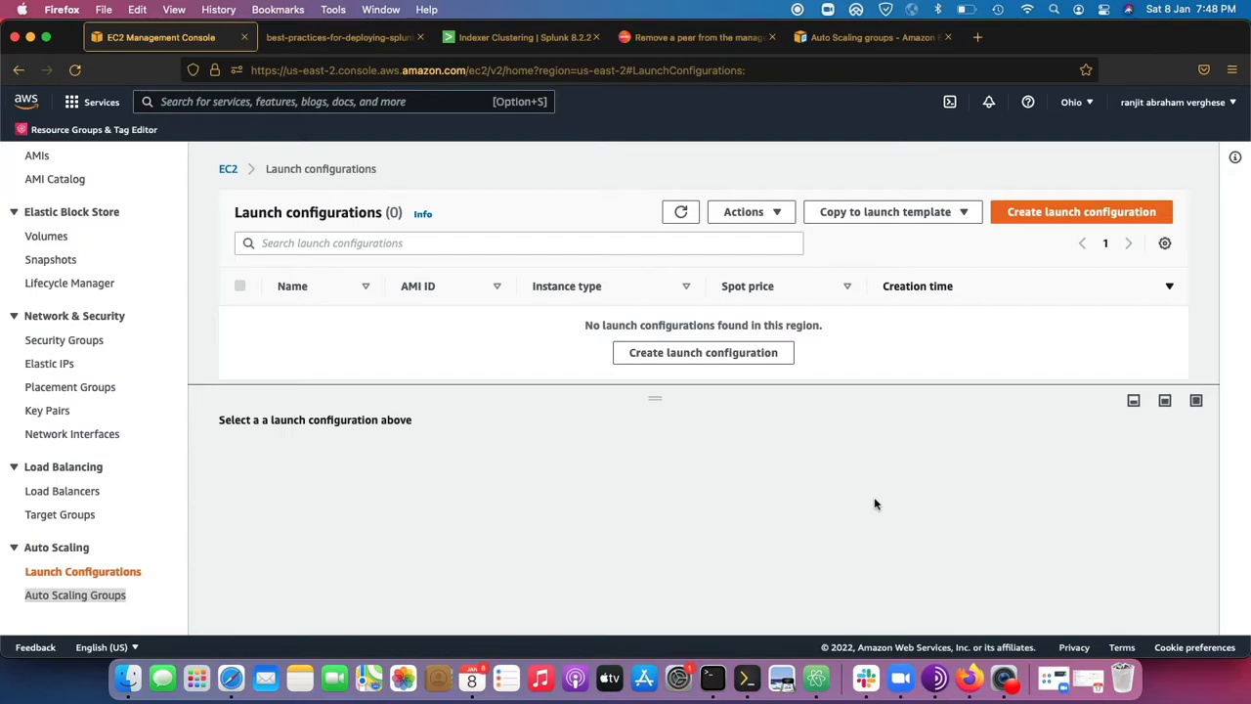
Start a new launch configuration and name it Mysplunklaunch.
left_click(1062, 211)
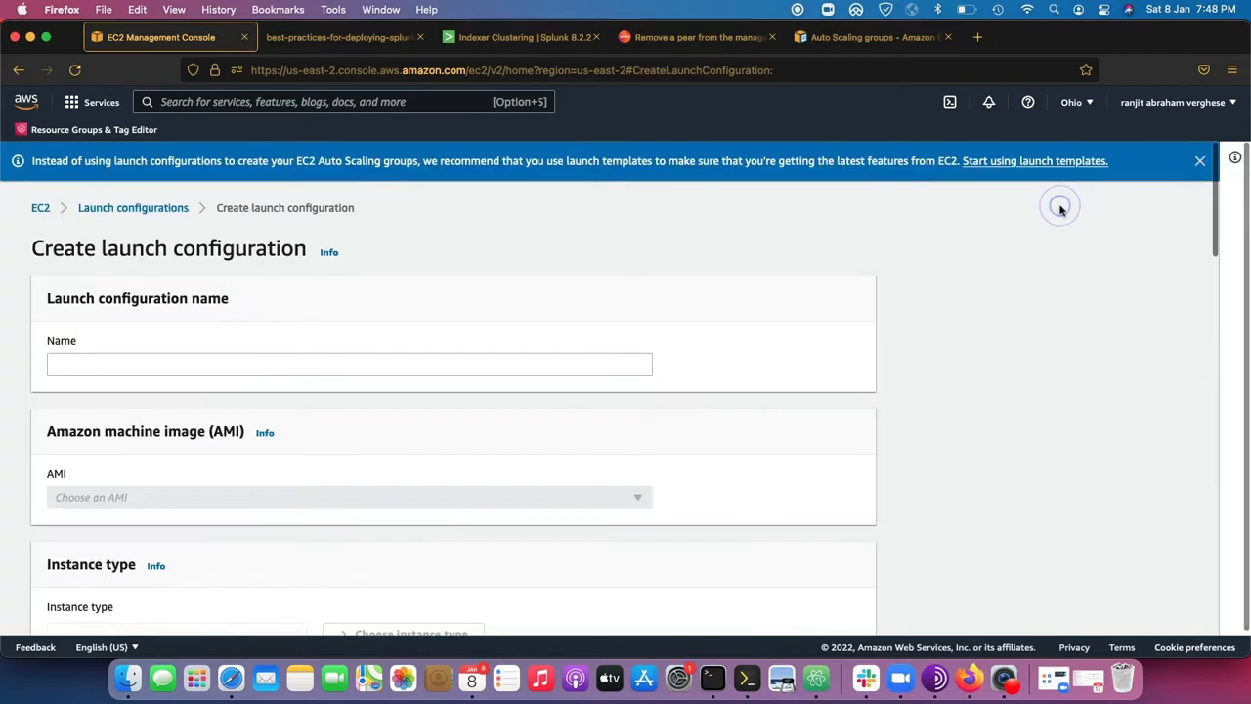
left_click(176, 363)
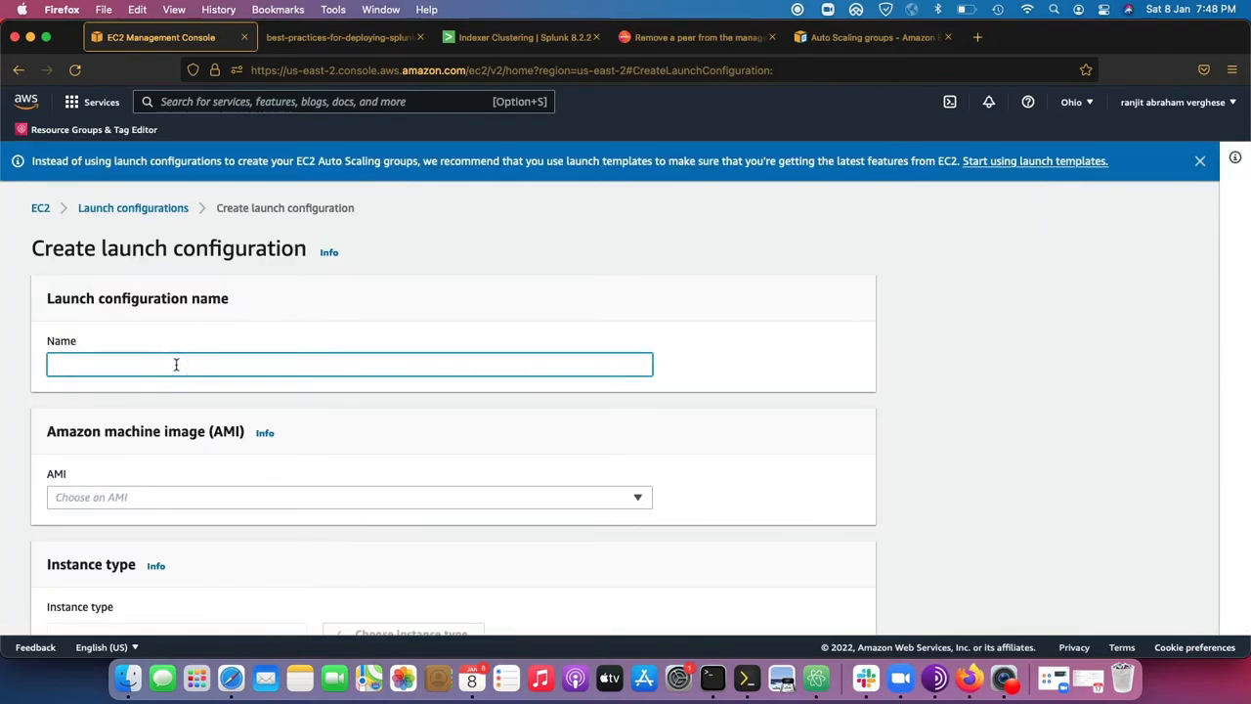
type("Myso")
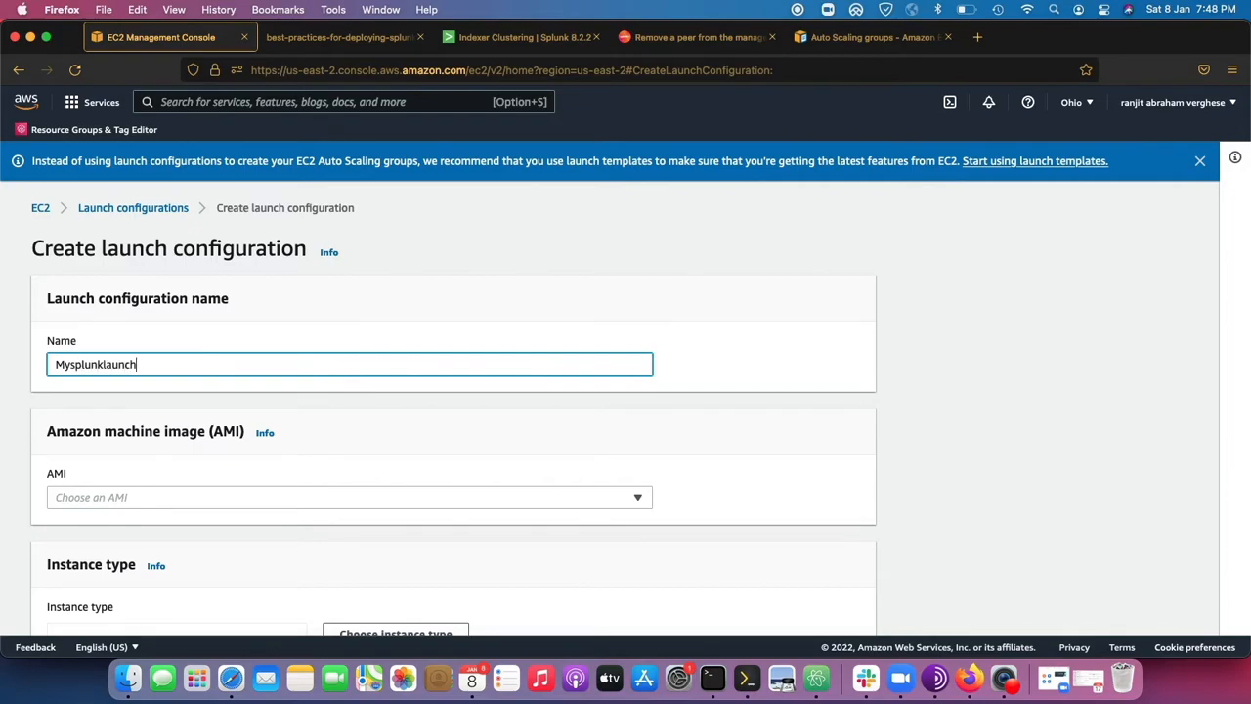
left_click(147, 500)
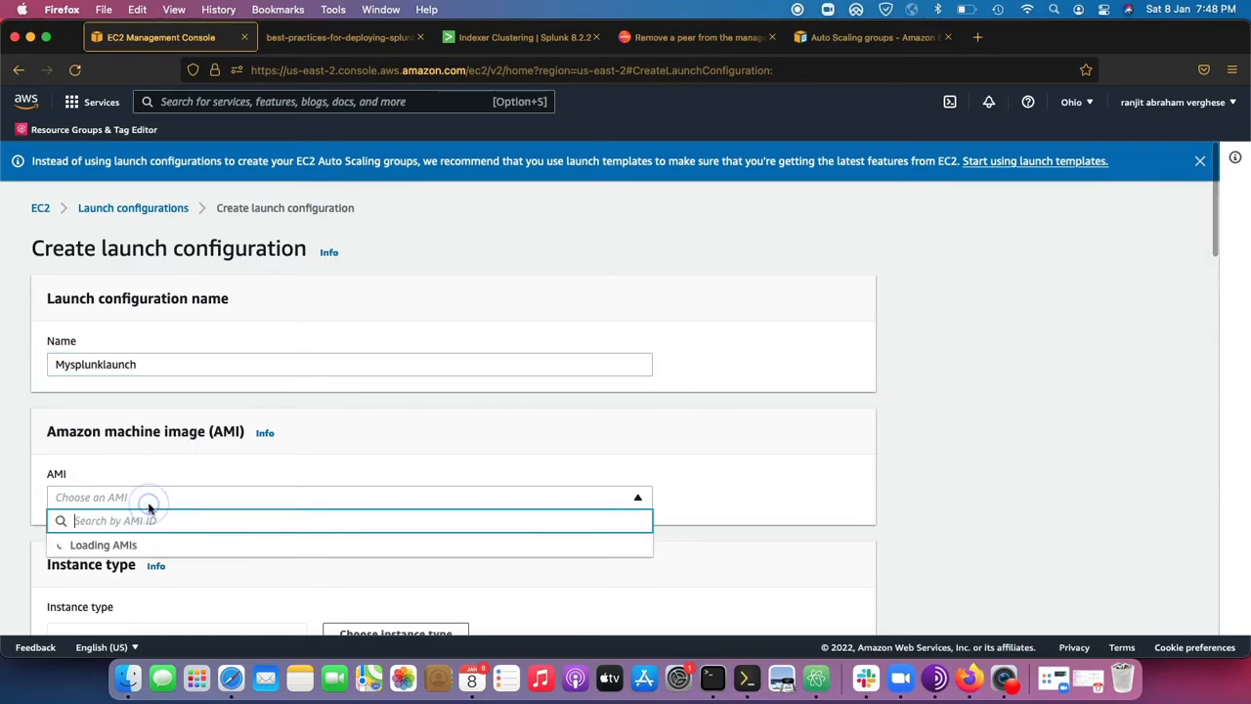
left_click(851, 427)
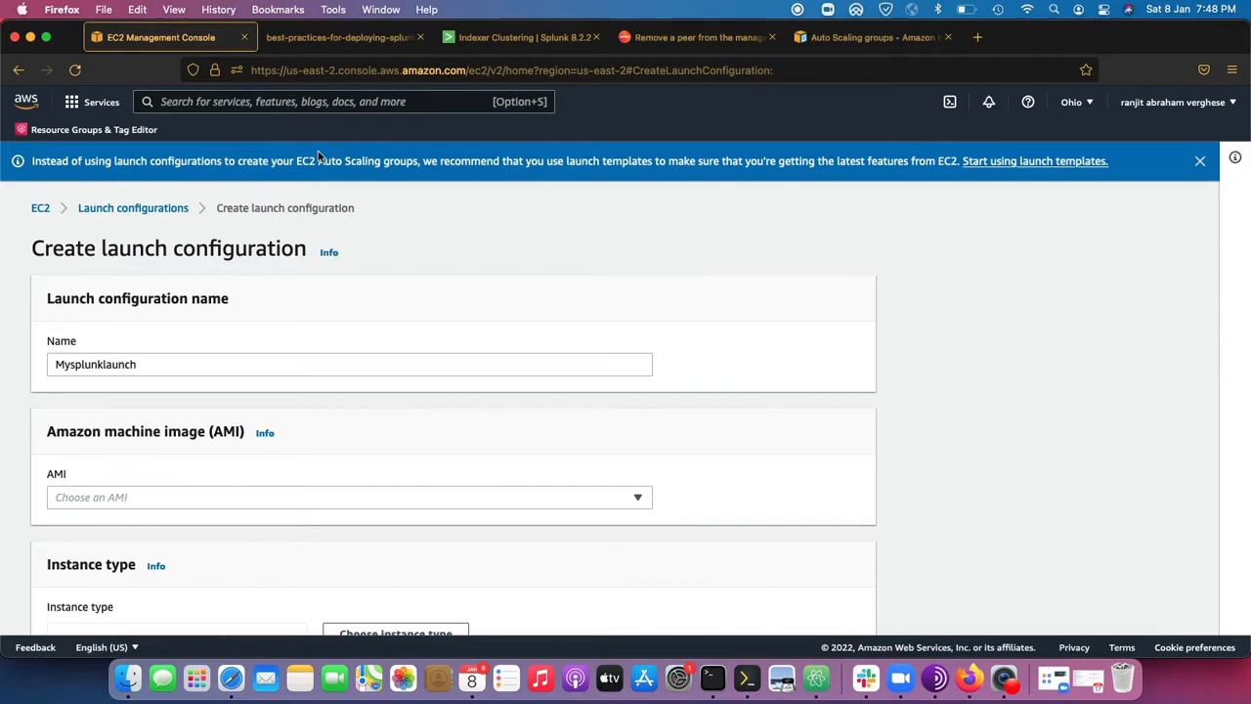
Open EC2 in a new browser tab and start the launch instance wizard from the Instances list.
left_click(168, 105)
left_click(98, 101)
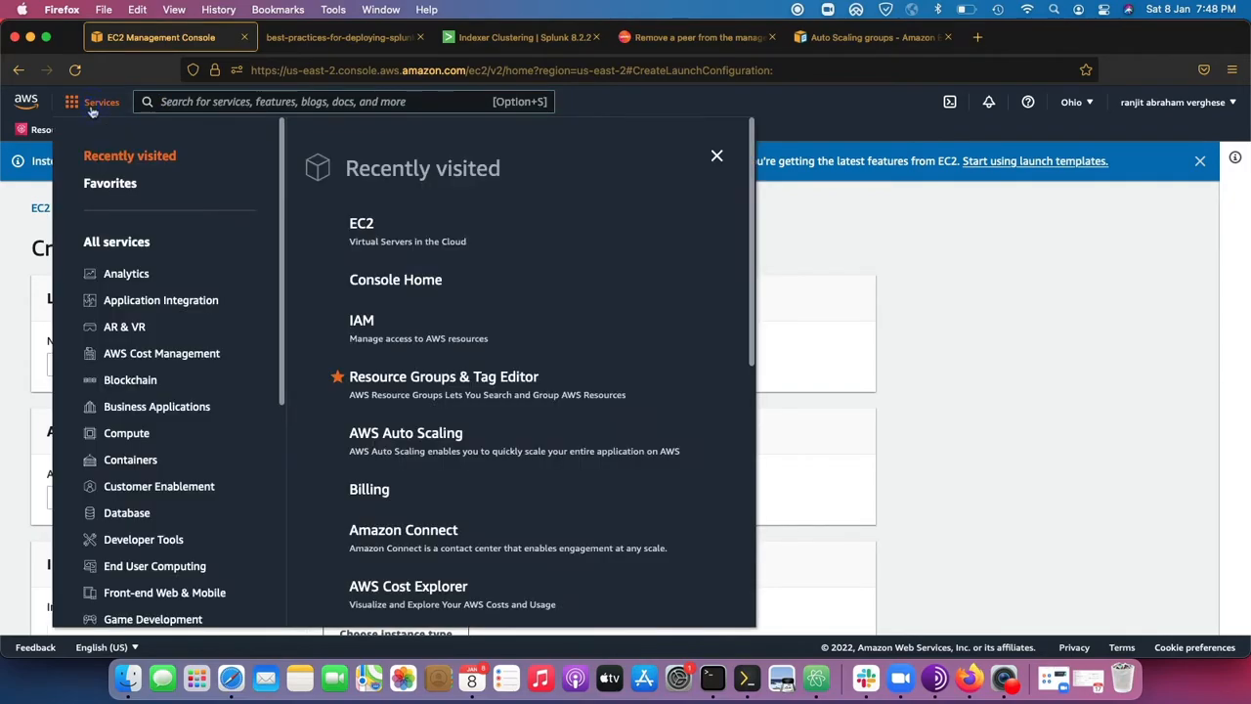
right_click(360, 225)
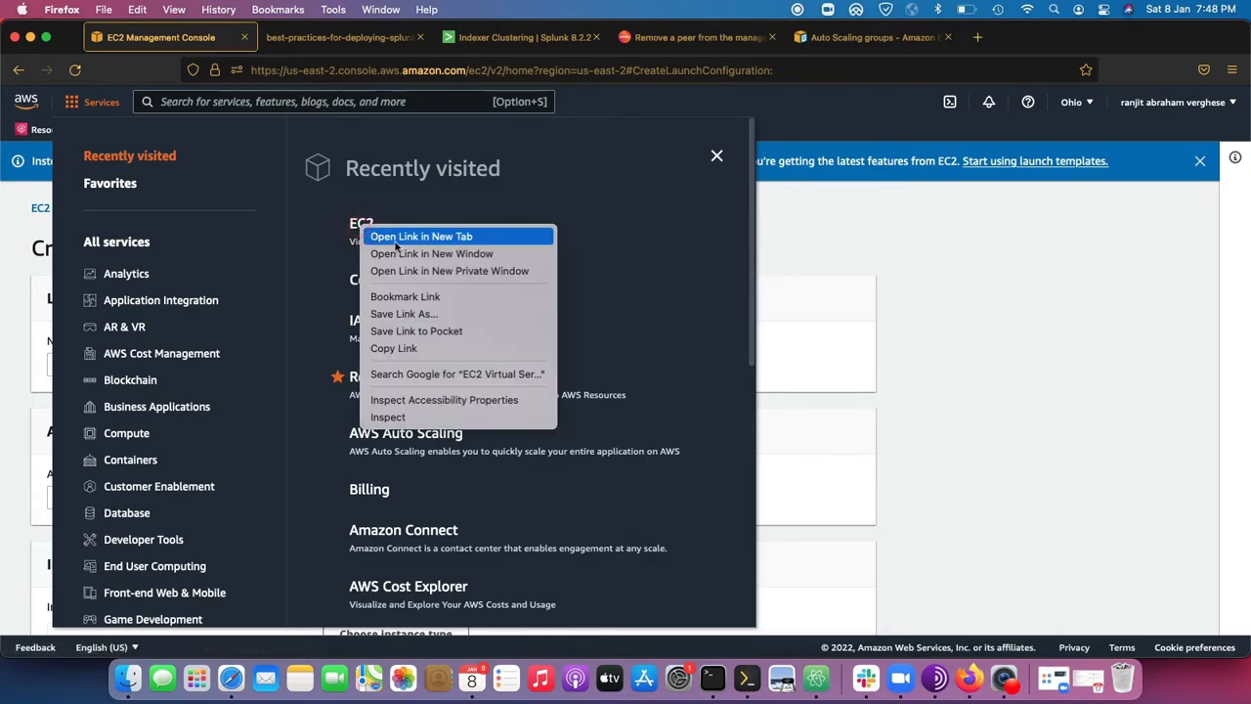
left_click(397, 240)
left_click(869, 343)
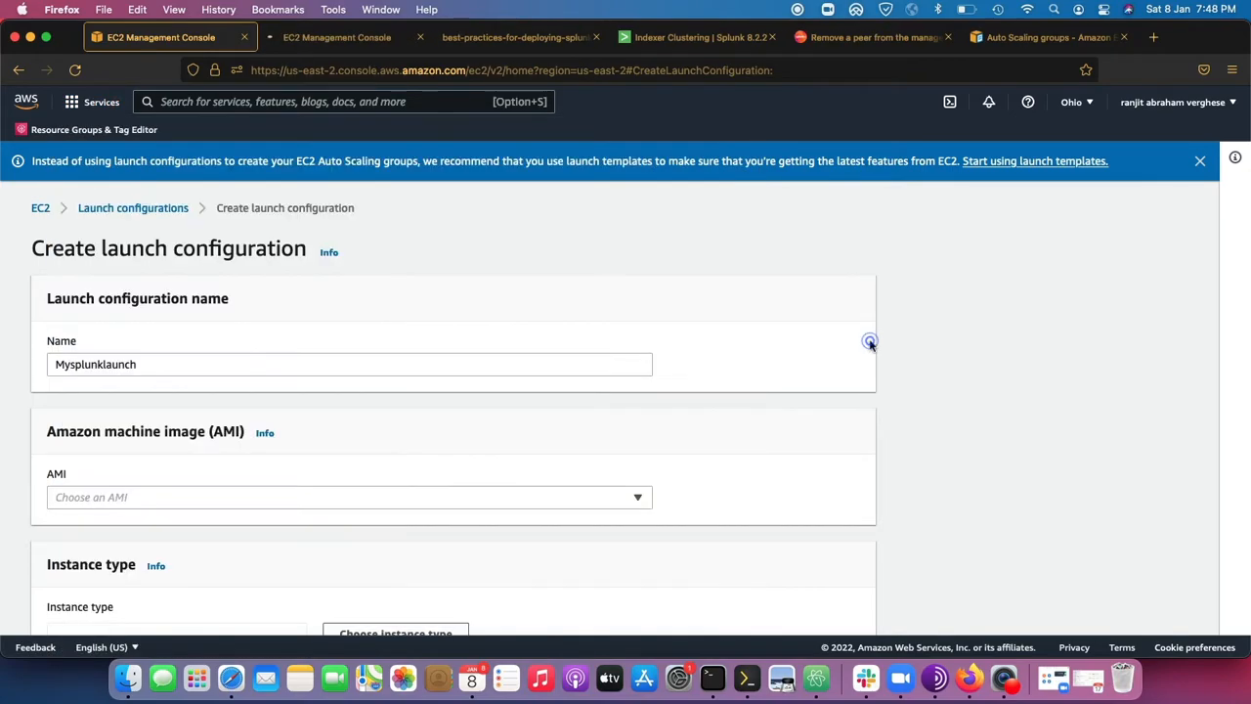
left_click(339, 43)
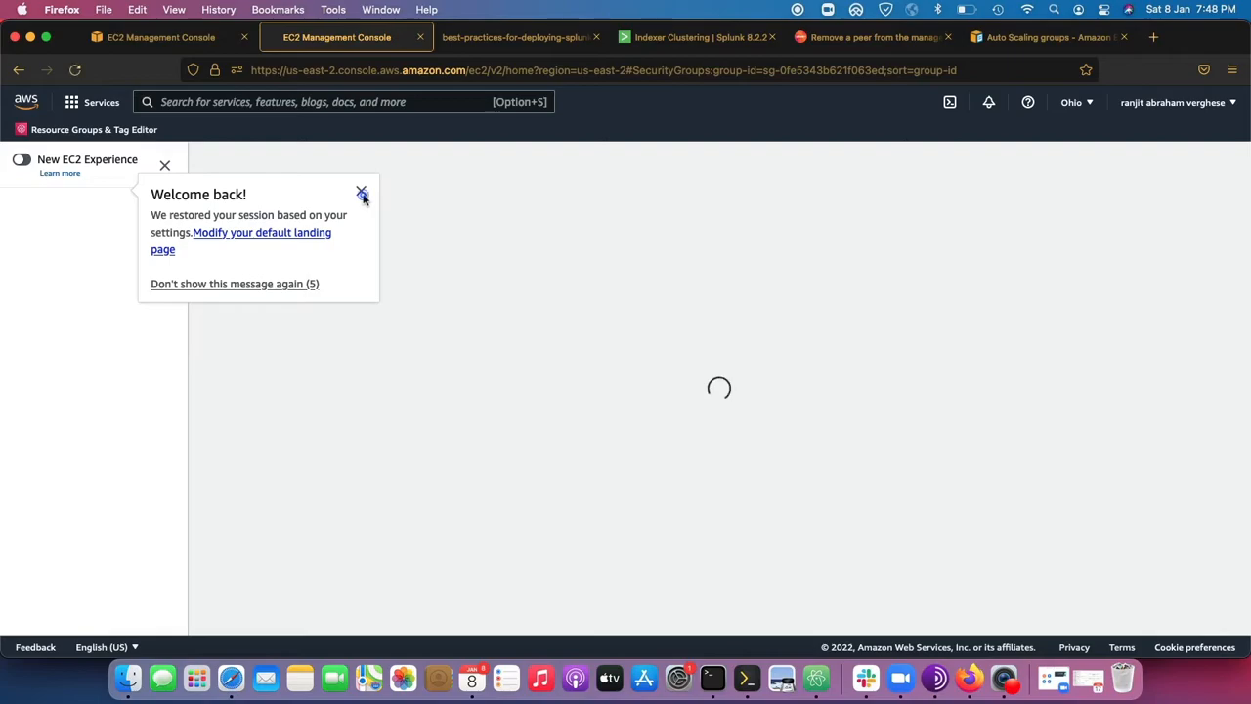
left_click(361, 191)
left_click(39, 353)
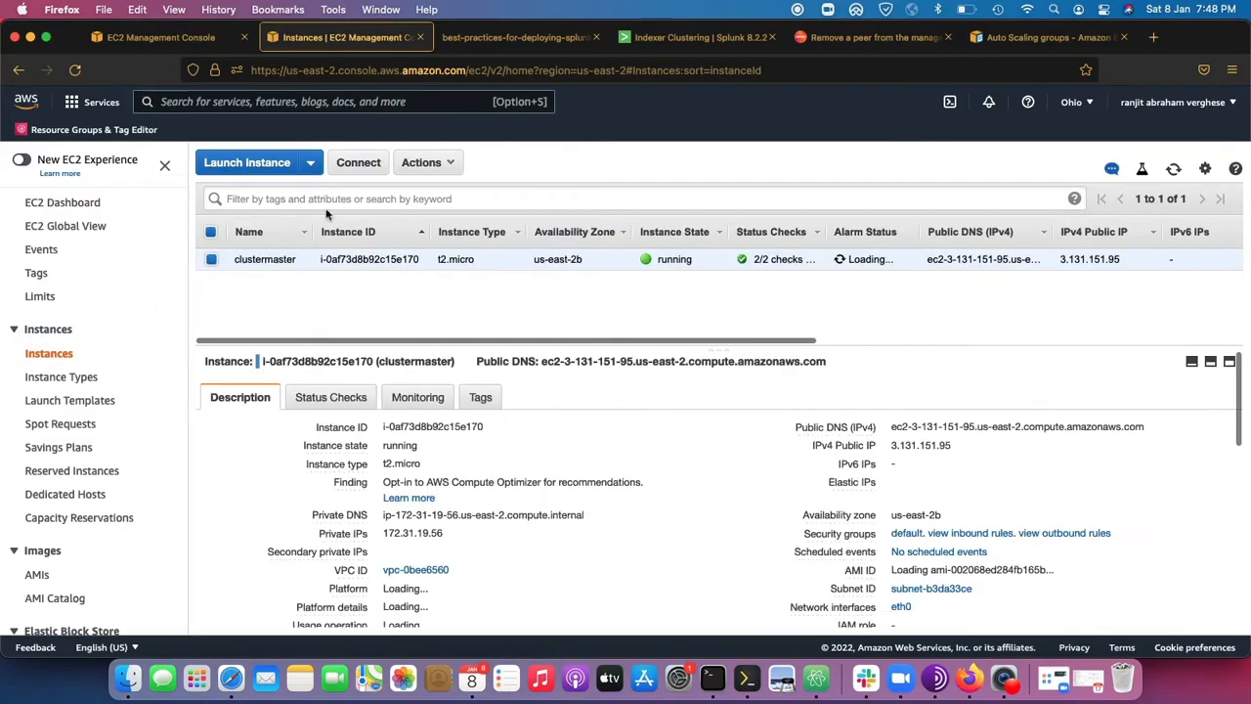
left_click(321, 166)
left_click(329, 189)
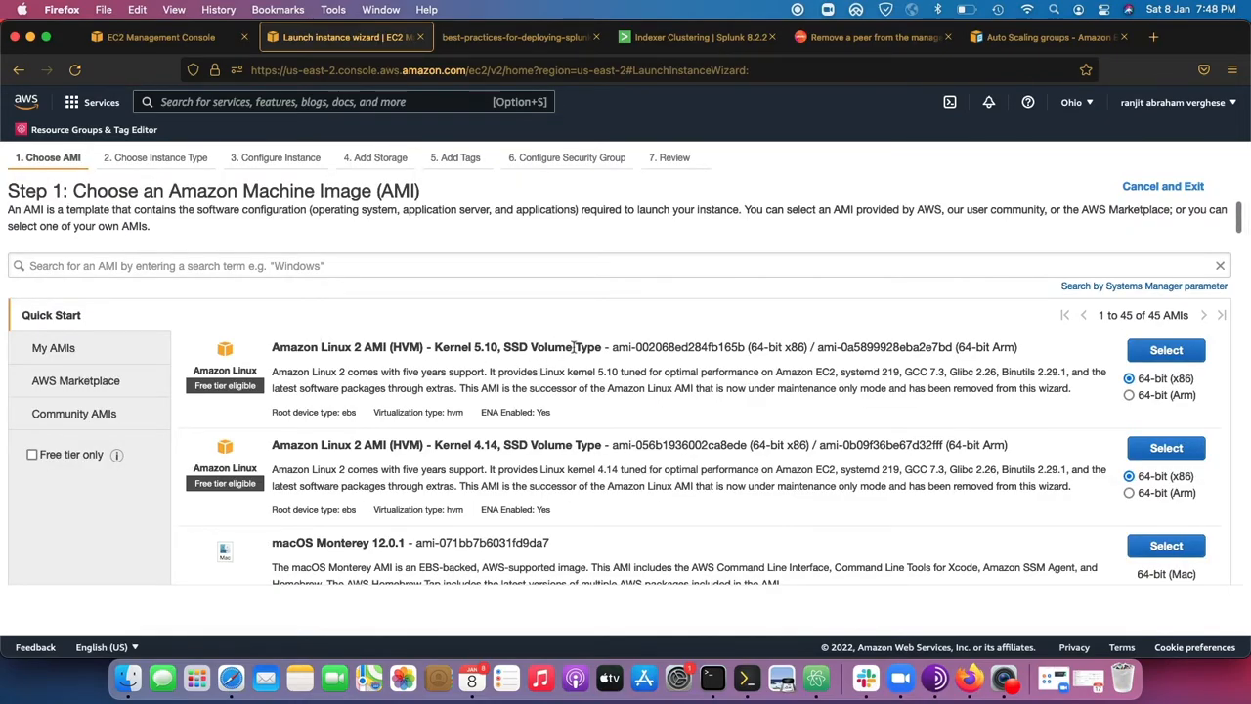
Copy the 64-bit x86 AMI ID ami-002068ed284fb165b of Amazon Linux 2 with Kernel 5.10.
left_click_drag(271, 348, 385, 354)
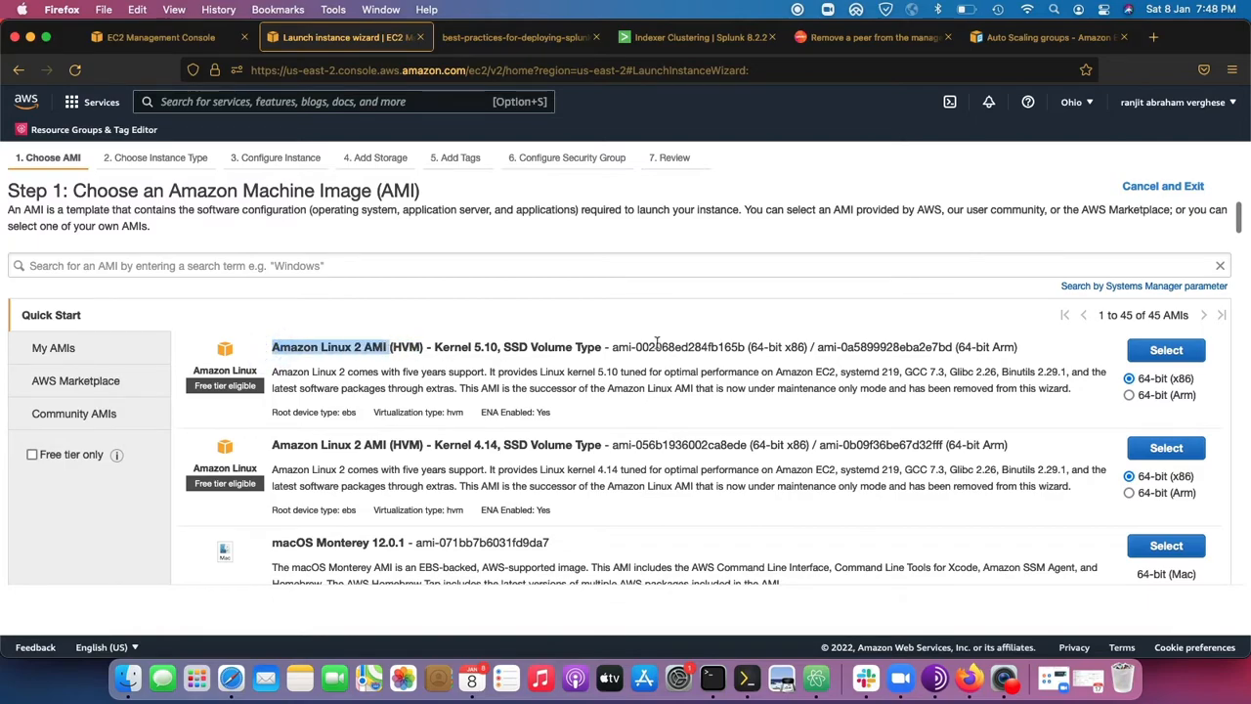
left_click(611, 347)
left_click_drag(611, 347, 747, 349)
scroll(466, 448, "down", 4)
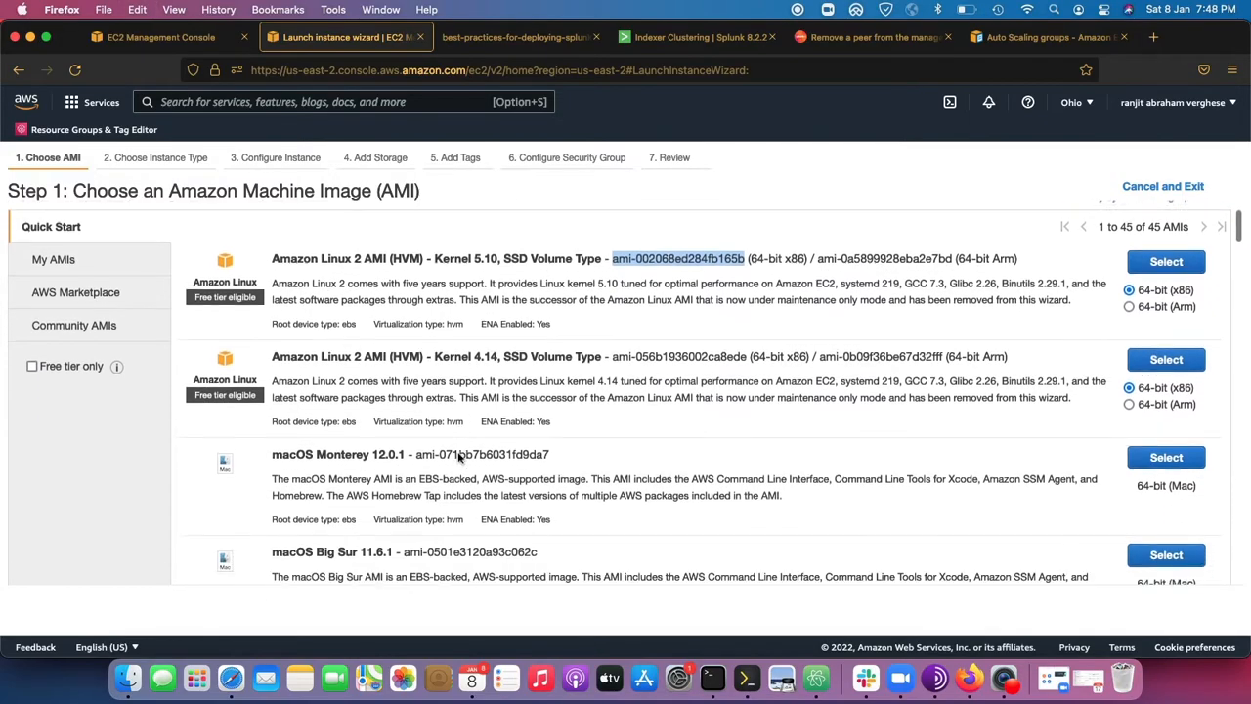
scroll(330, 481, "down", 9)
scroll(858, 344, "up", 12)
key("super+c")
Return to the Mysplunklaunch configuration and choose its AMI by searching for the copied ID ami-002068ed284fb165b.
left_click(161, 37)
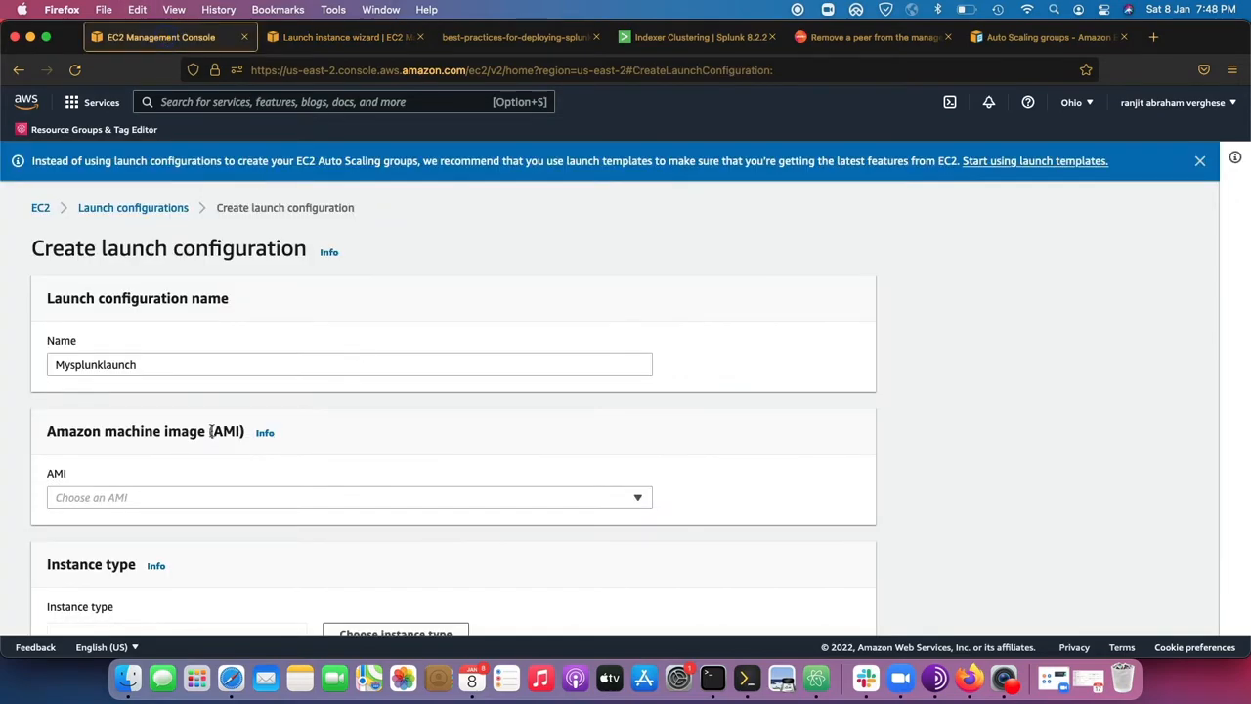
left_click(113, 497)
key("super+v")
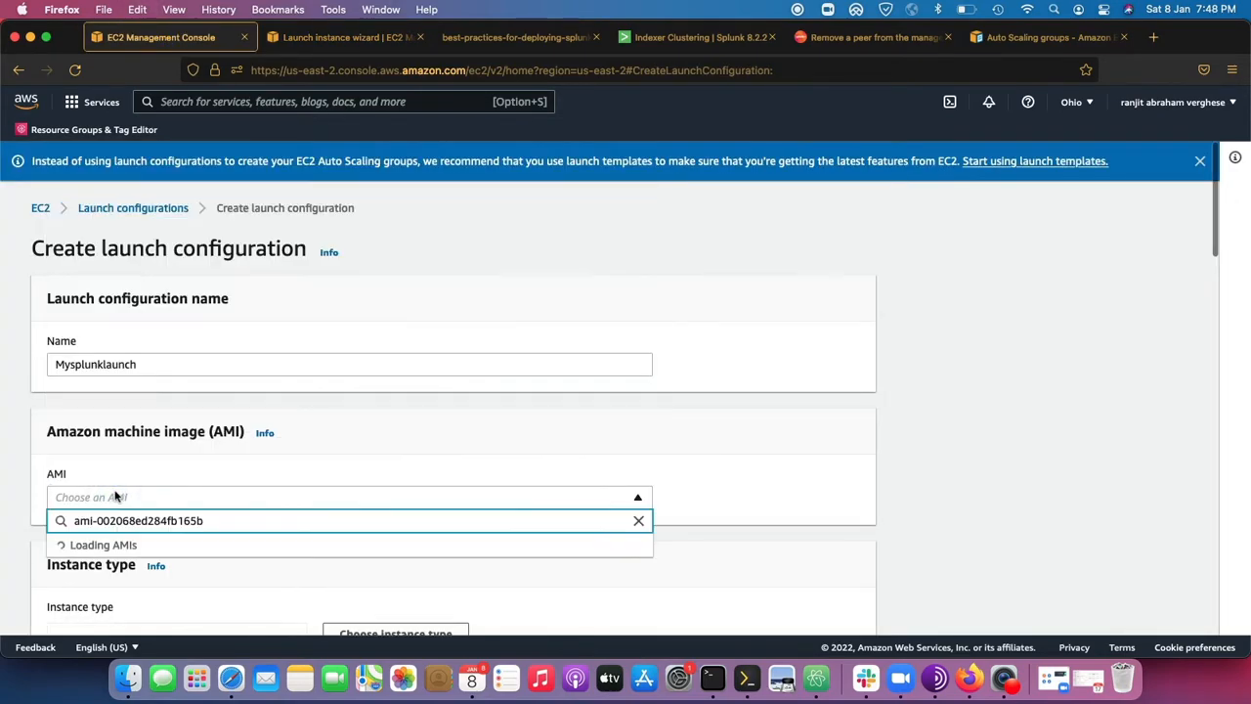
left_click(192, 548)
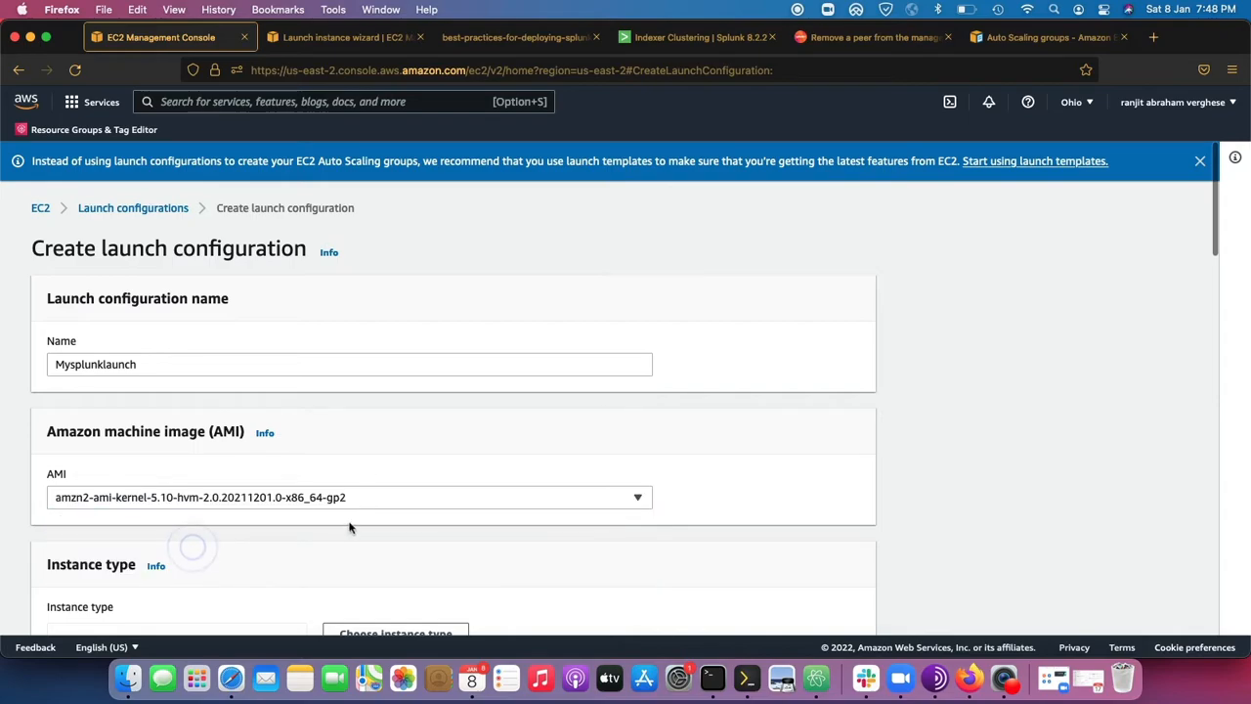
Set the launch configuration's instance type to t2.micro, filtering the instance types by "t2.mic".
scroll(349, 528, "down", 3)
left_click(379, 474)
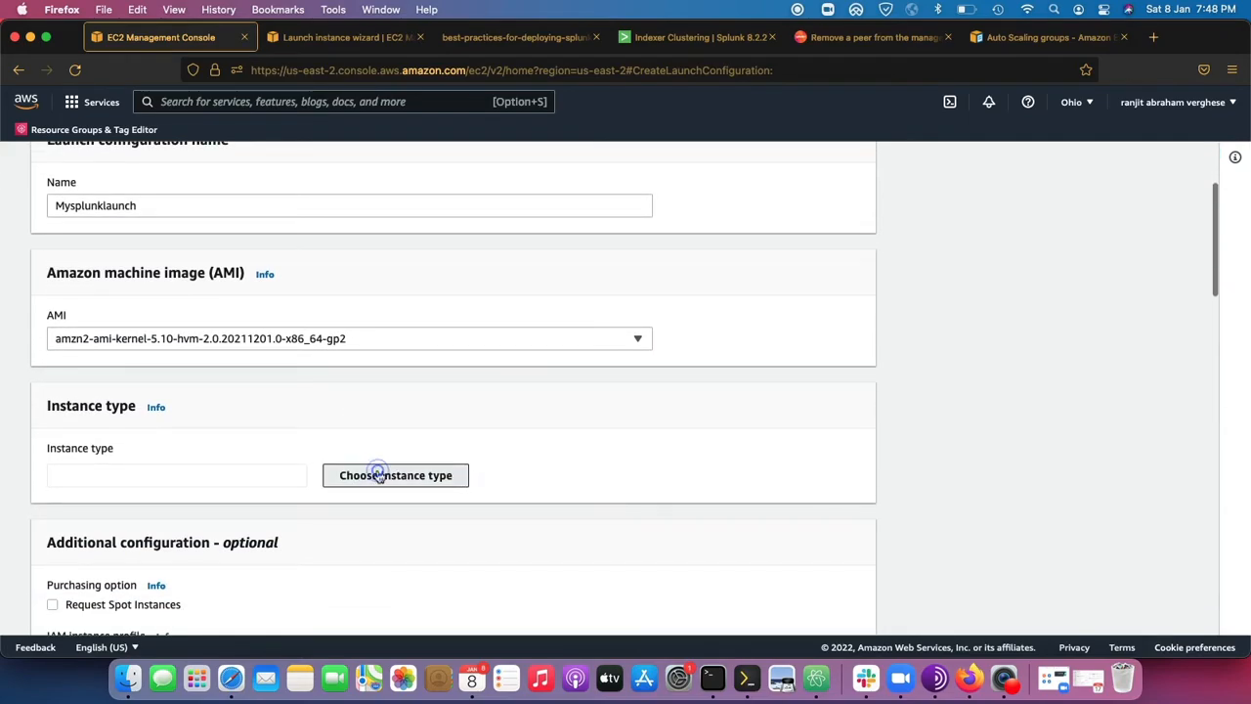
left_click(511, 249)
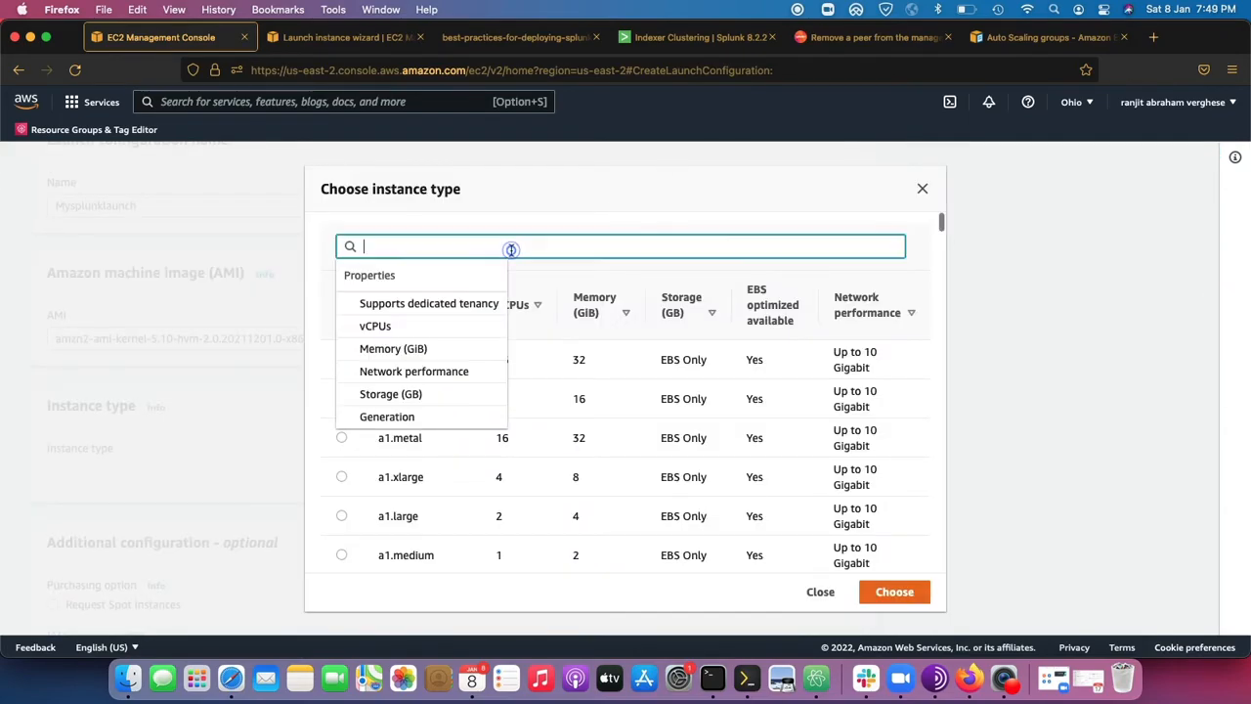
type("t2.mic")
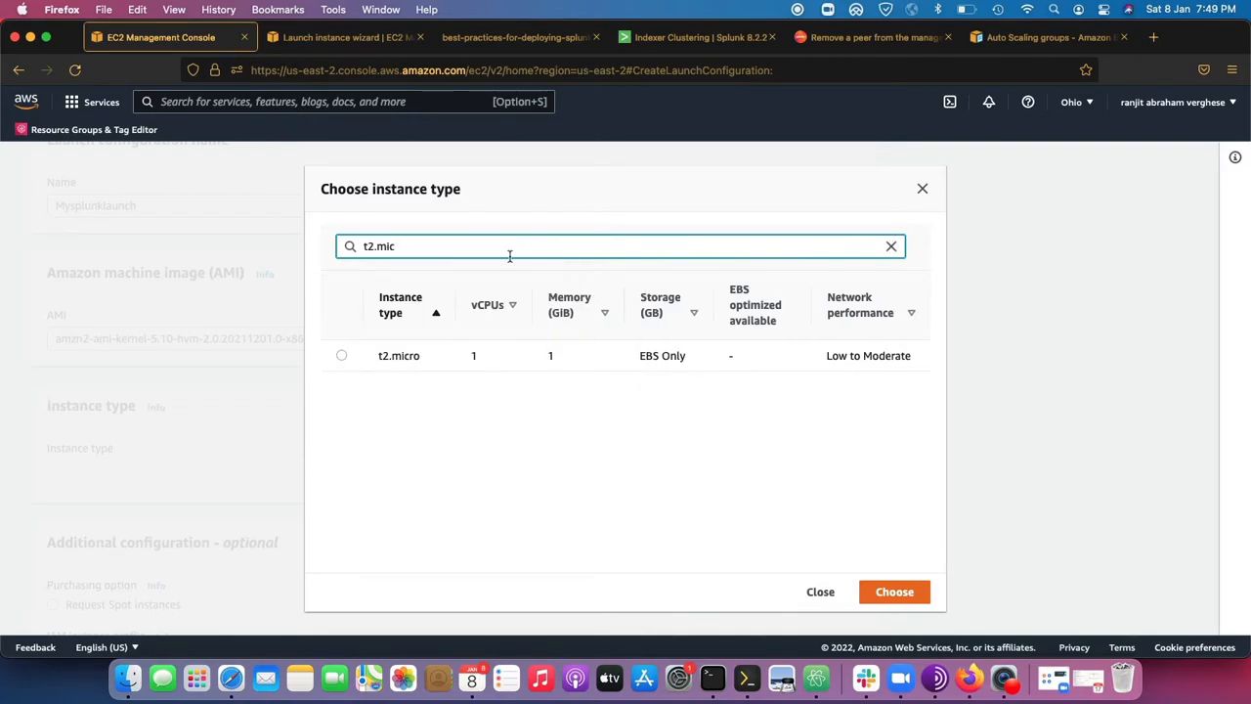
left_click(341, 356)
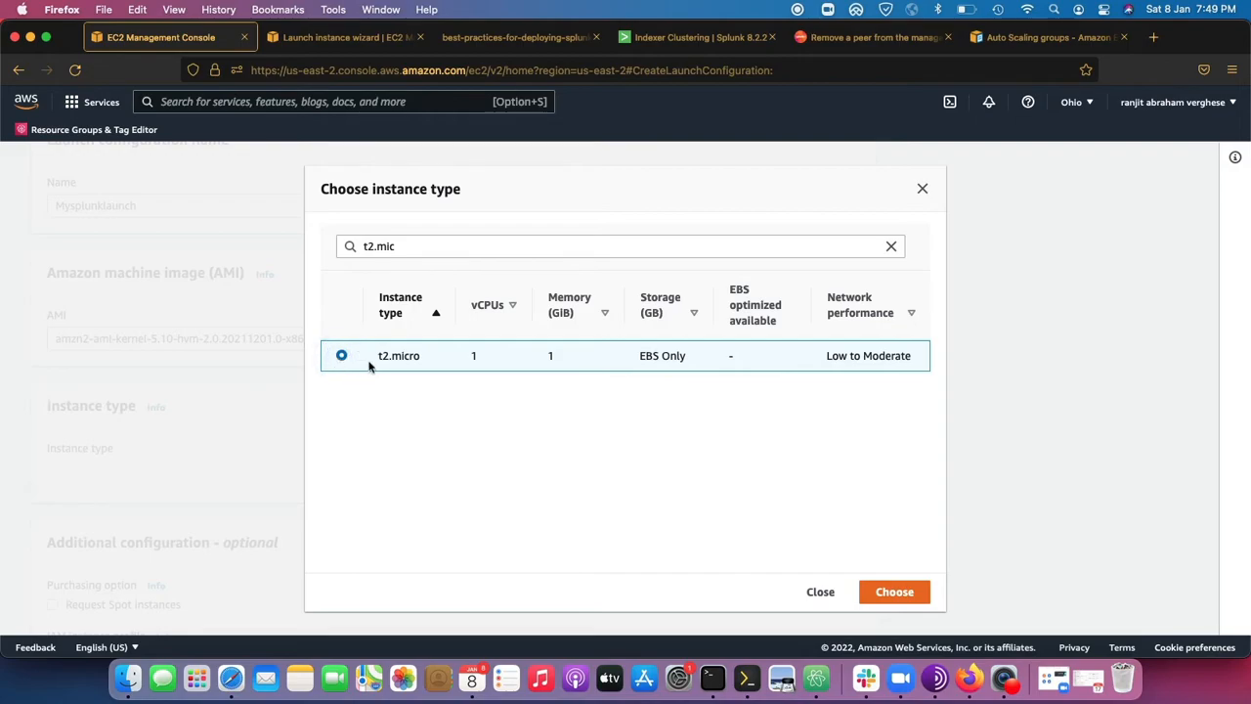
left_click(901, 595)
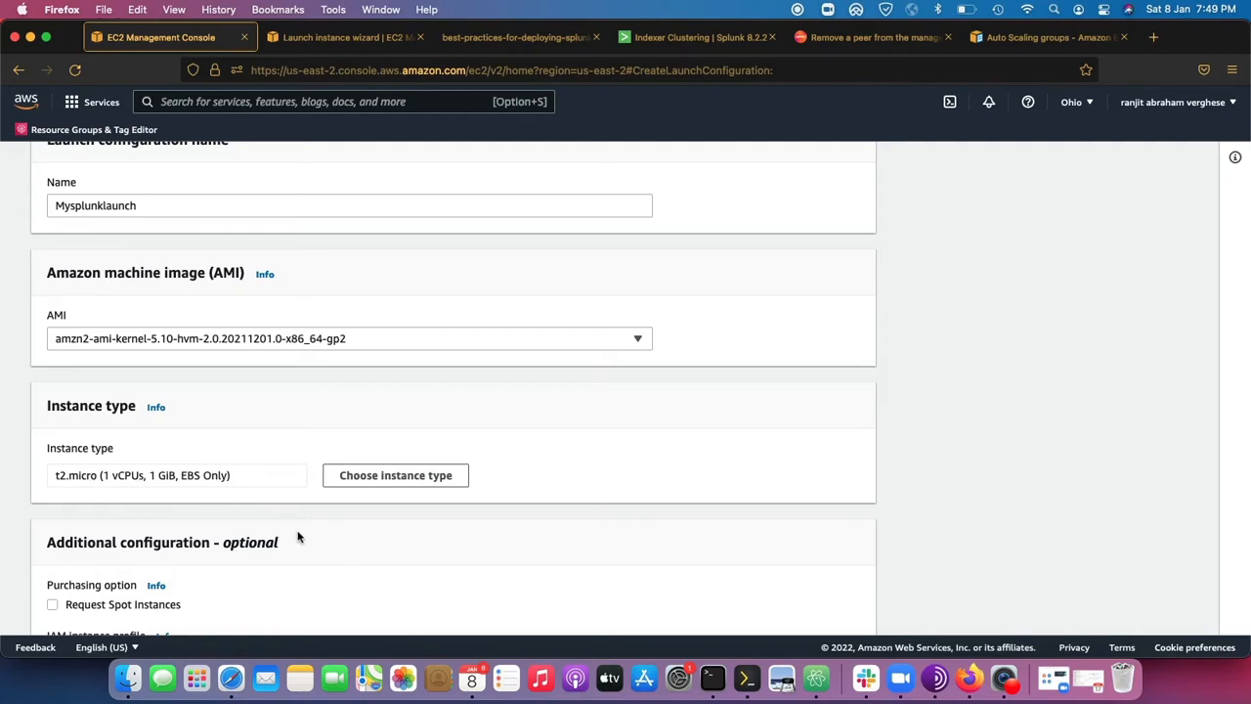
Review the launch configuration's optional additional settings, including the detailed CloudWatch monitoring option.
scroll(298, 537, "down", 2)
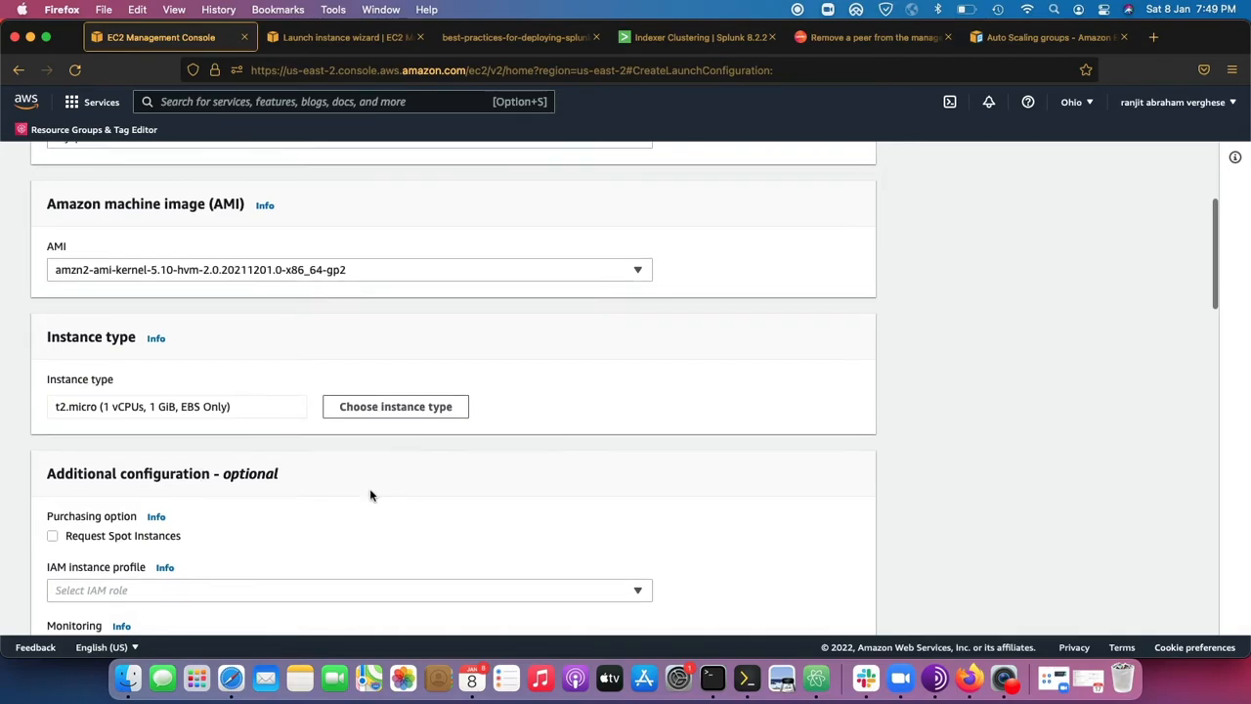
scroll(370, 495, "down", 3)
scroll(280, 480, "down", 3)
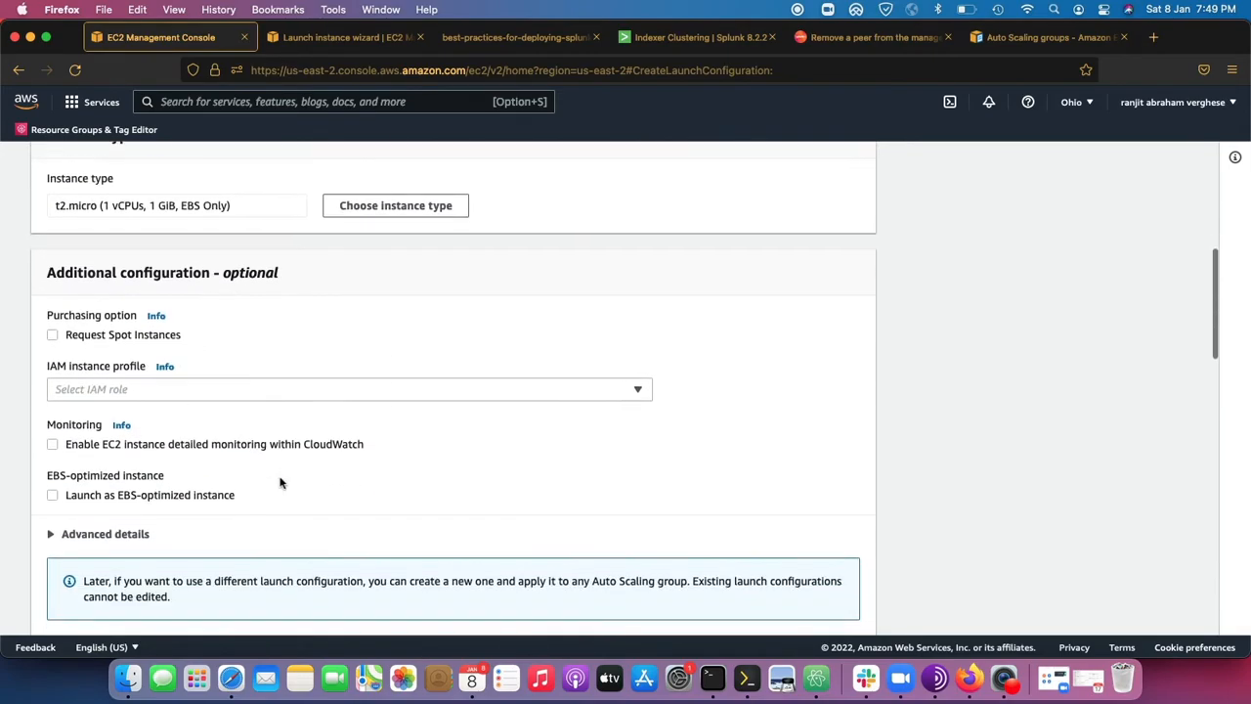
scroll(280, 482, "down", 1)
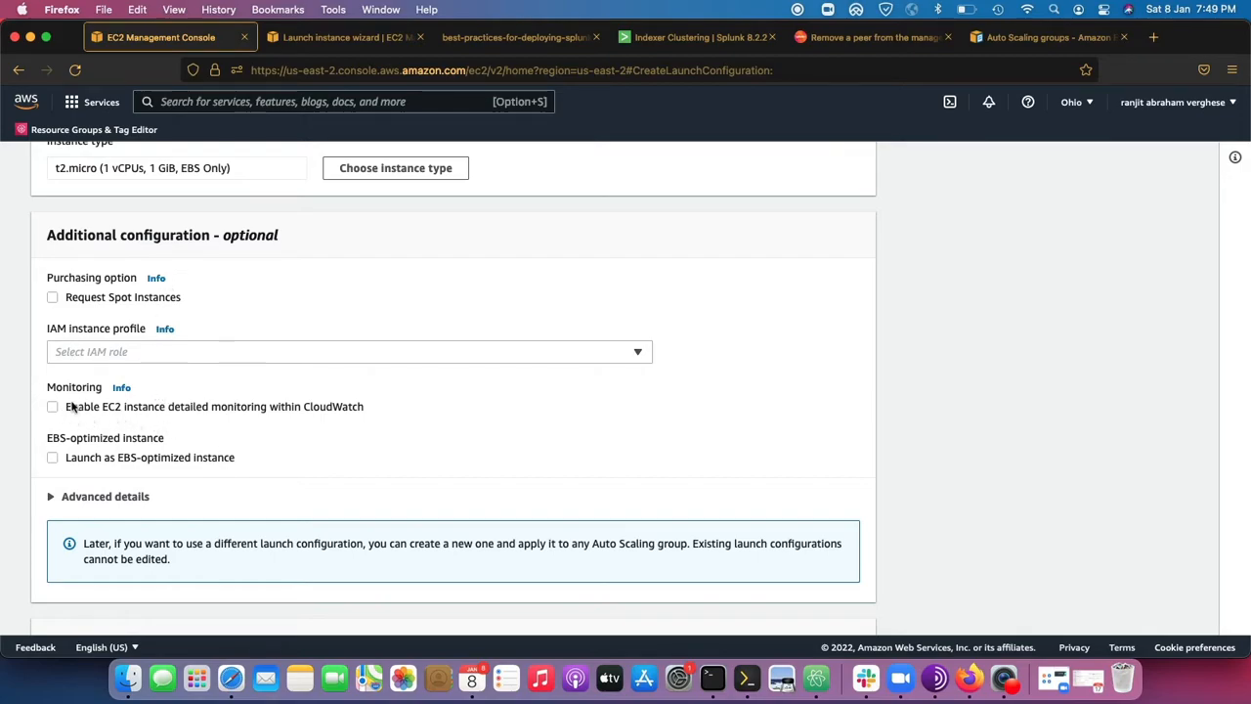
left_click_drag(369, 409, 63, 401)
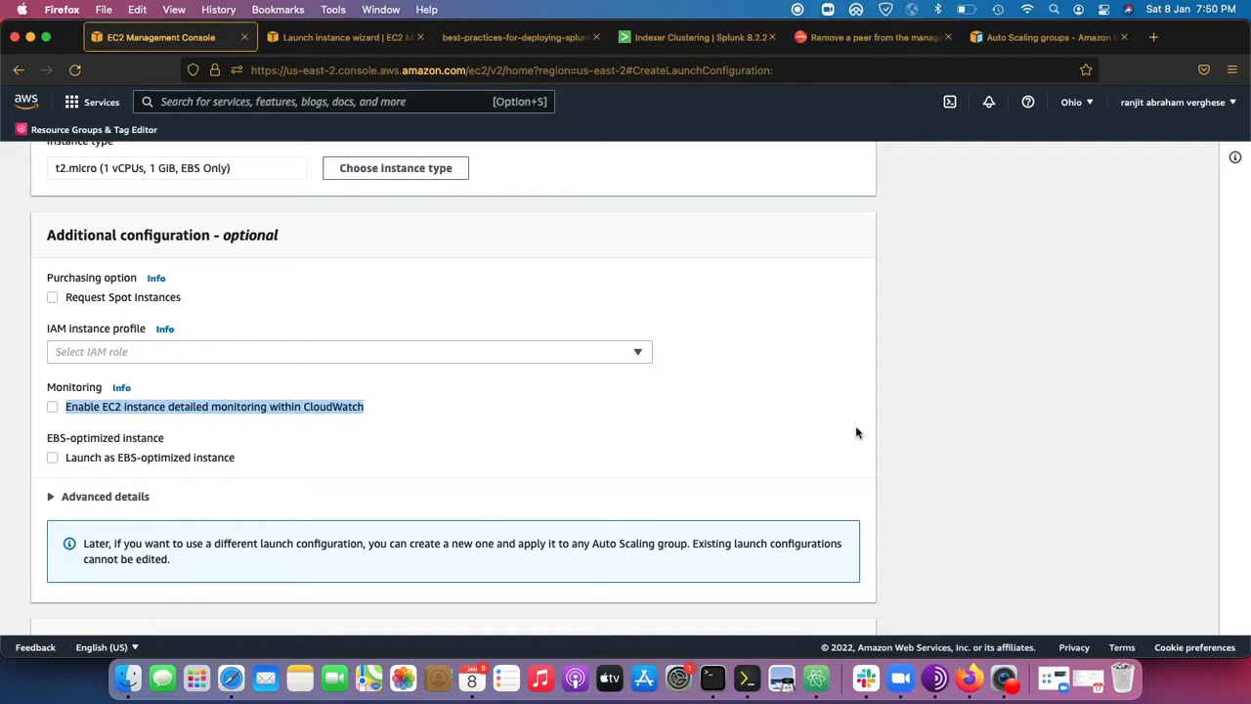
scroll(855, 433, "up", 5)
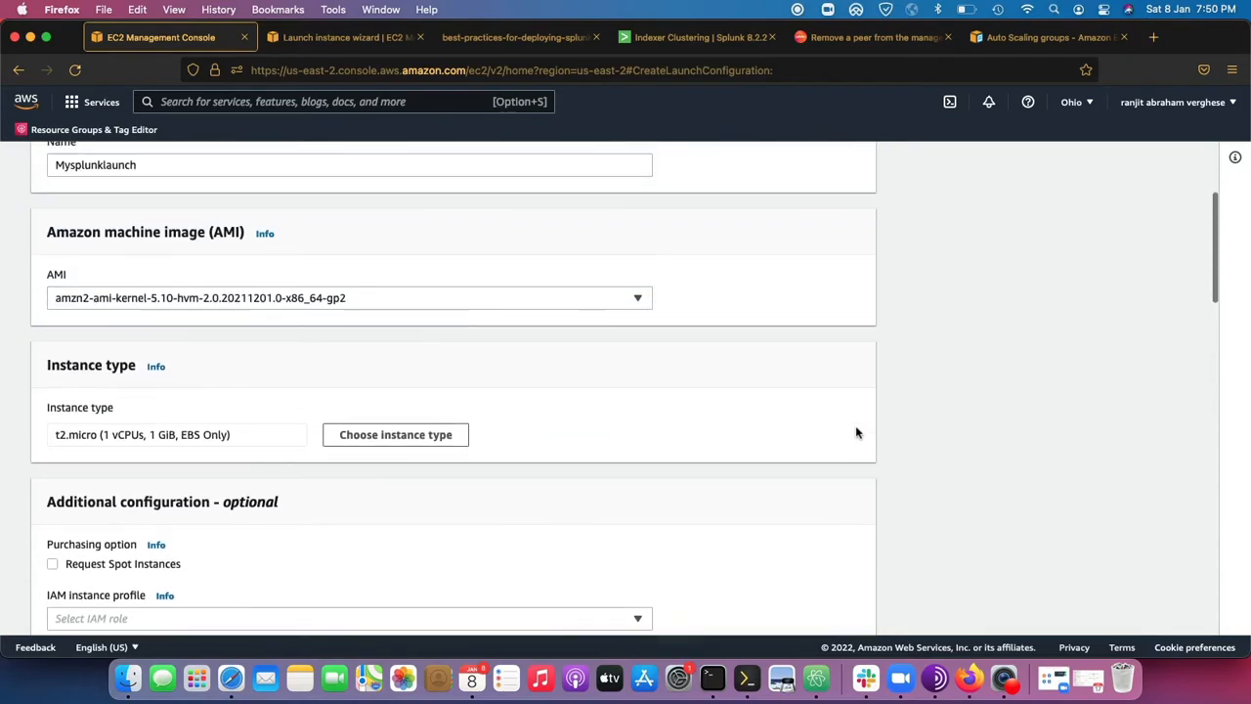
scroll(856, 432, "down", 10)
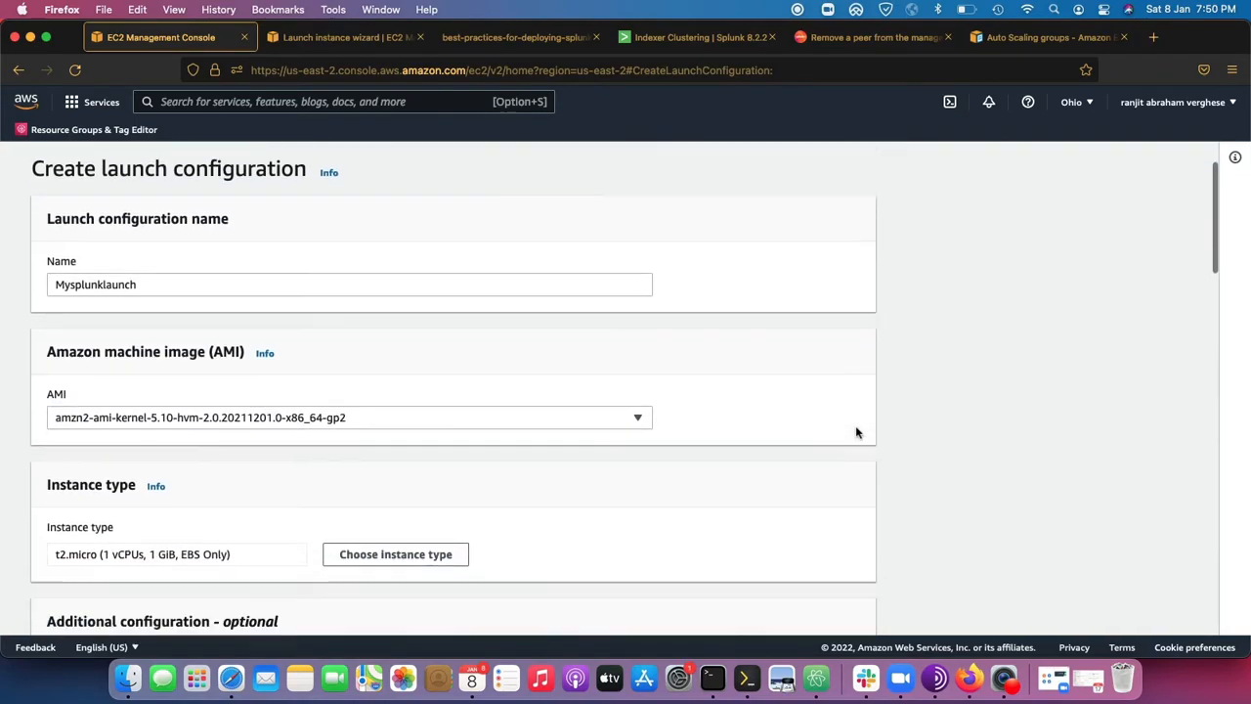
scroll(856, 433, "up", 5)
scroll(857, 432, "down", 3)
scroll(857, 432, "down", 3)
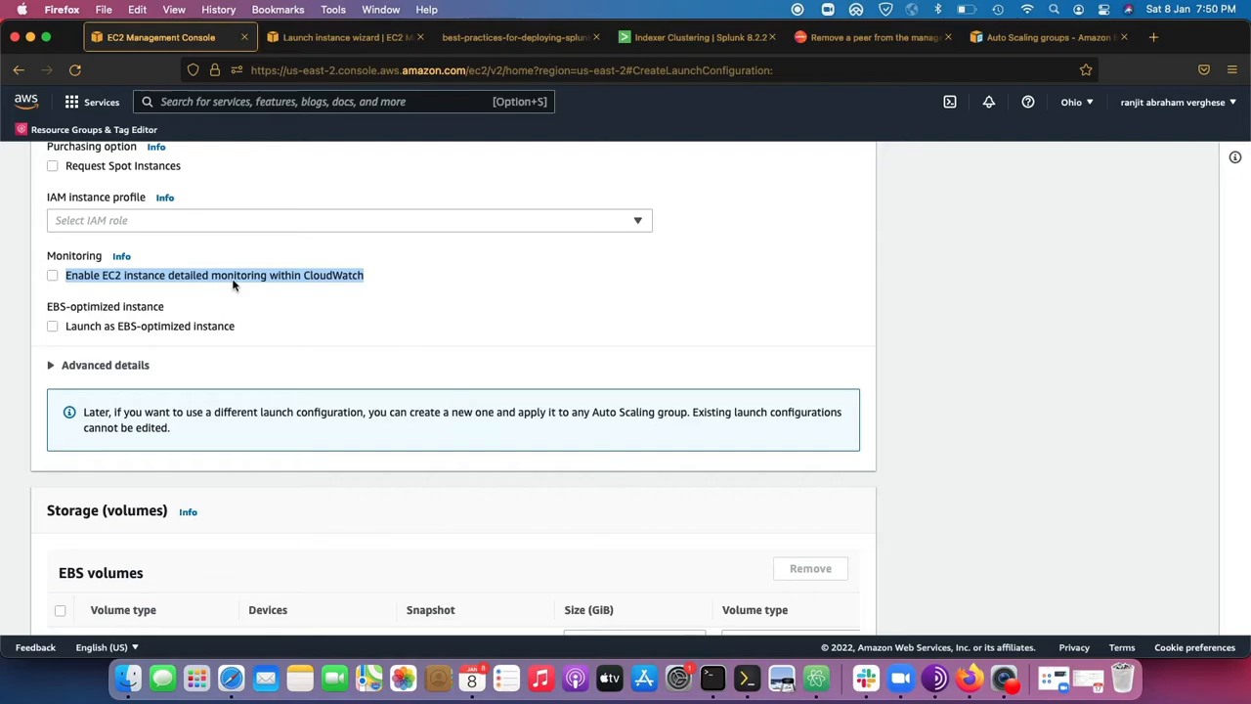
Open the help information for Monitoring and read how basic and detailed monitoring differ.
left_click(121, 256)
left_click_drag(1073, 223, 1051, 206)
left_click(1140, 422)
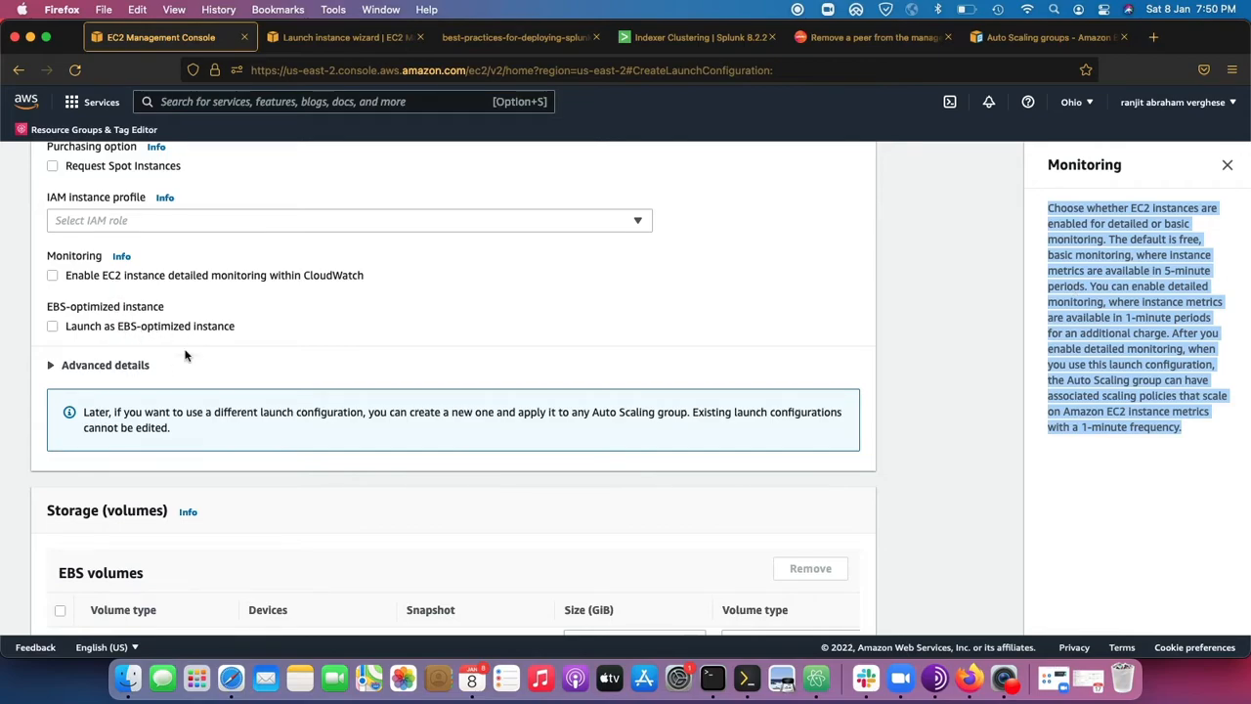
Expand the advanced details and paste the copied Splunk setup script, including its admin password and cluster secret, as text into the user data.
left_click(128, 366)
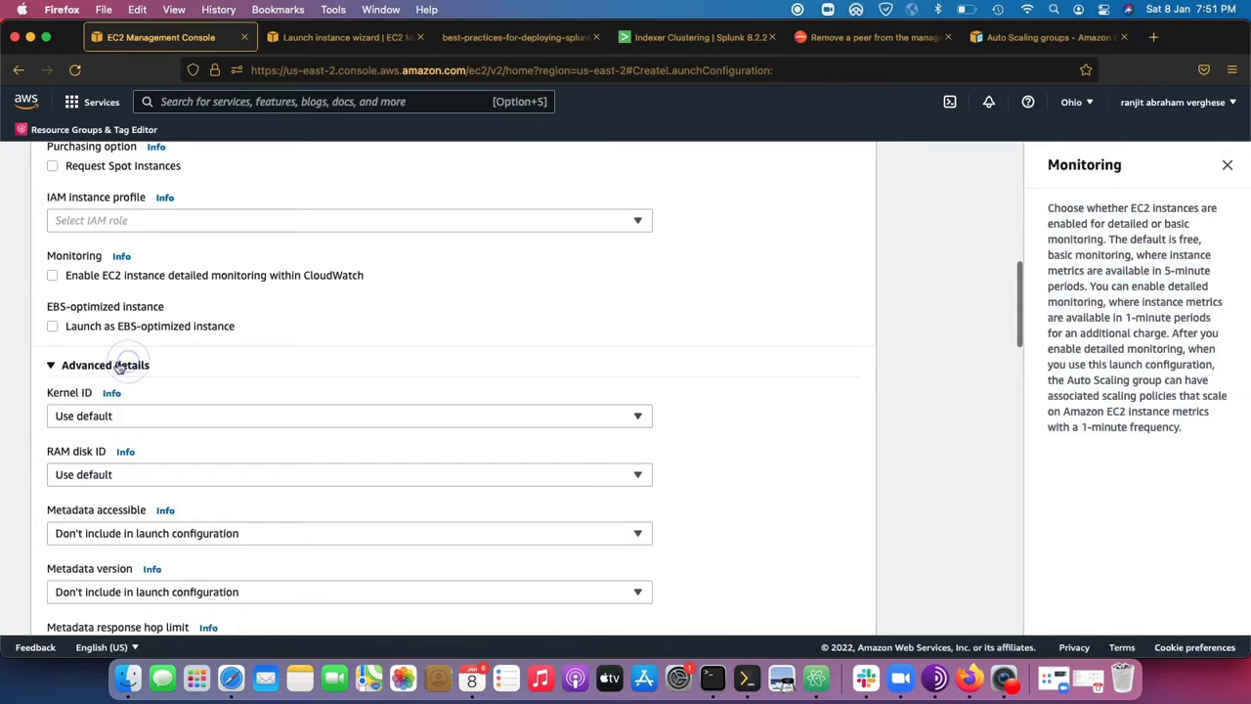
scroll(296, 323, "down", 1)
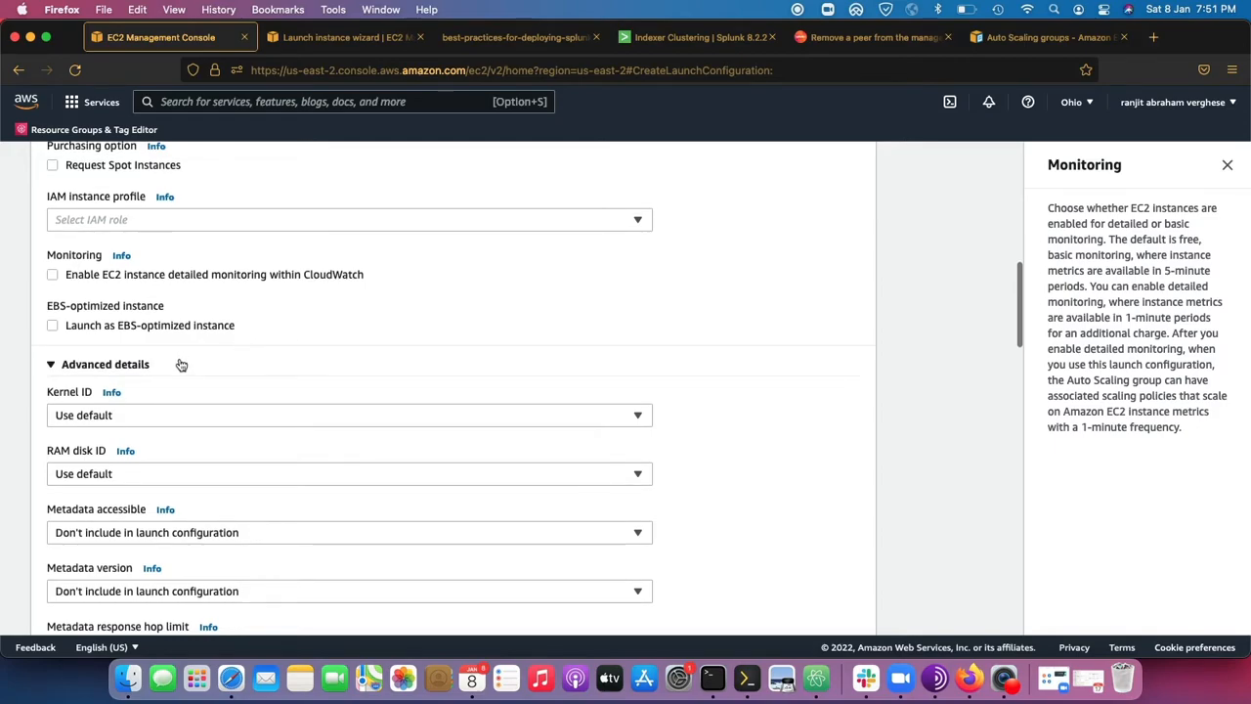
scroll(139, 383, "down", 5)
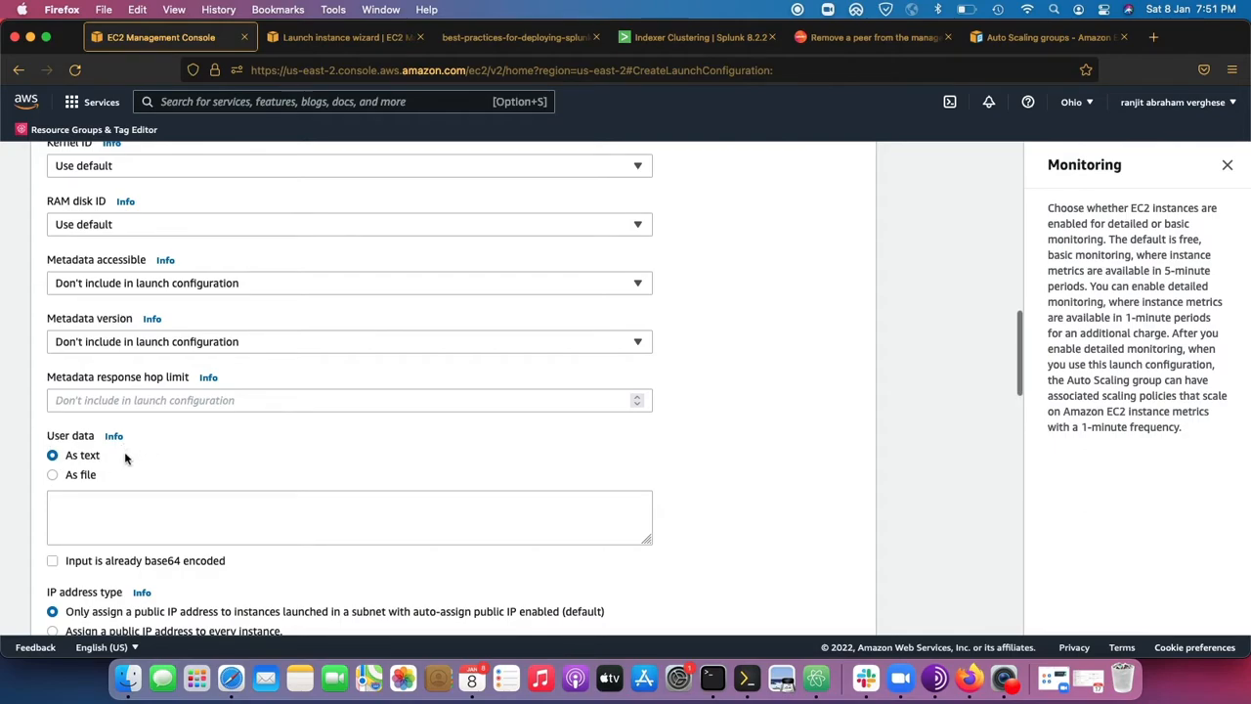
left_click(101, 525)
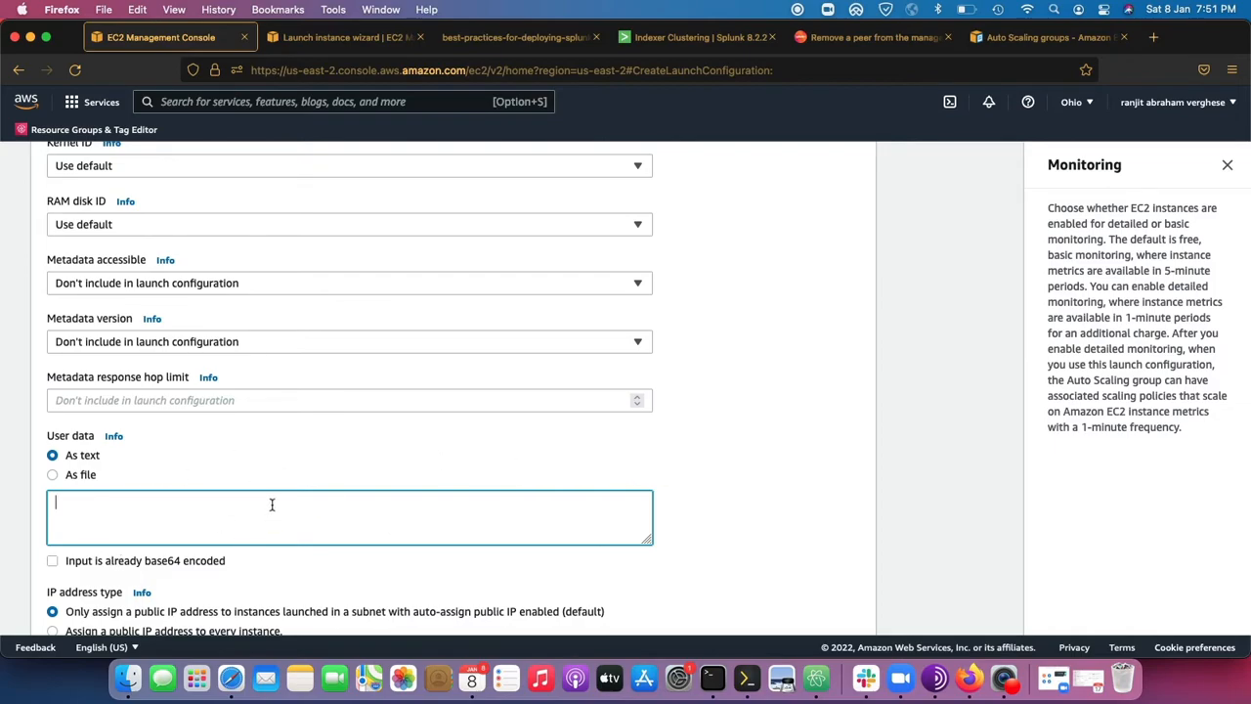
scroll(356, 475, "down", 2)
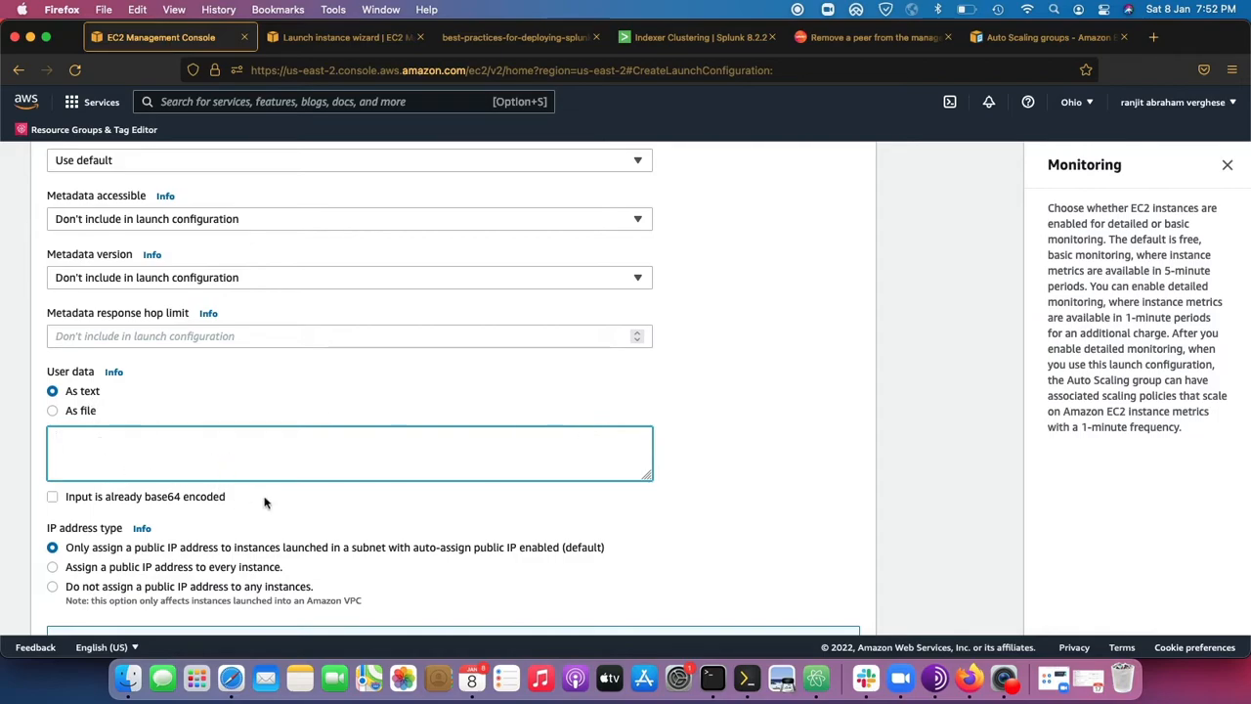
left_click(817, 679)
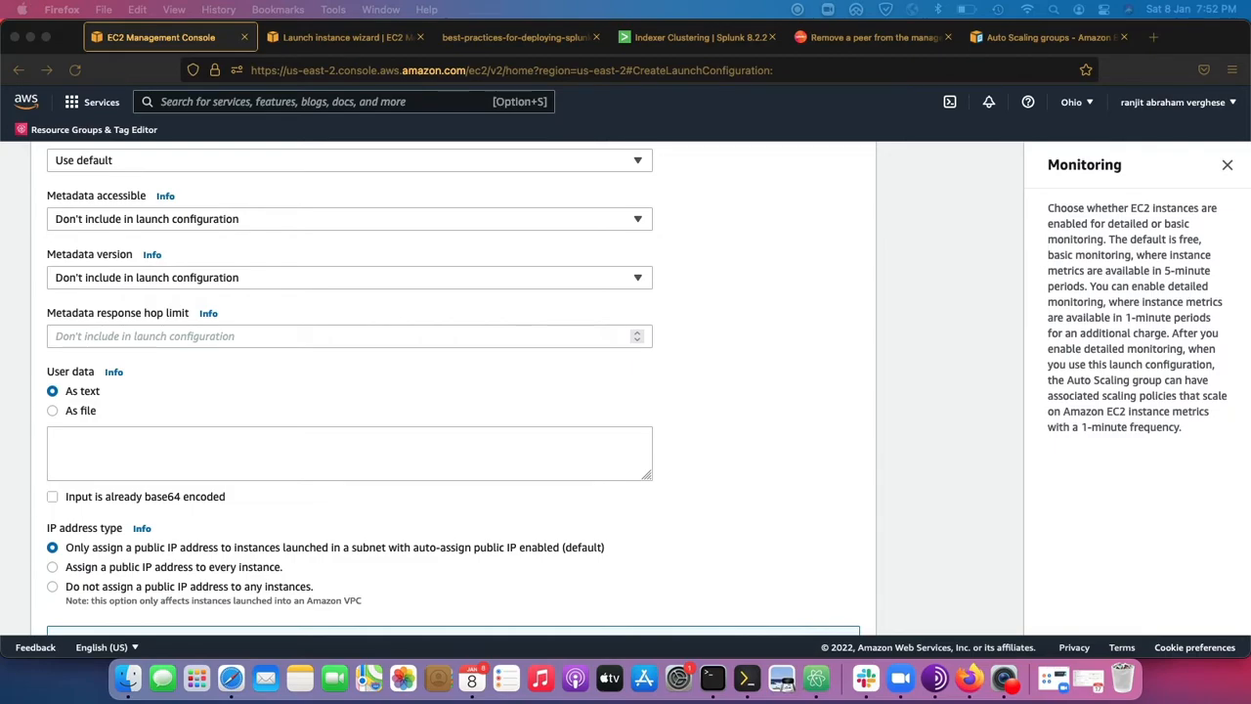
left_click(146, 456)
key("super+v")
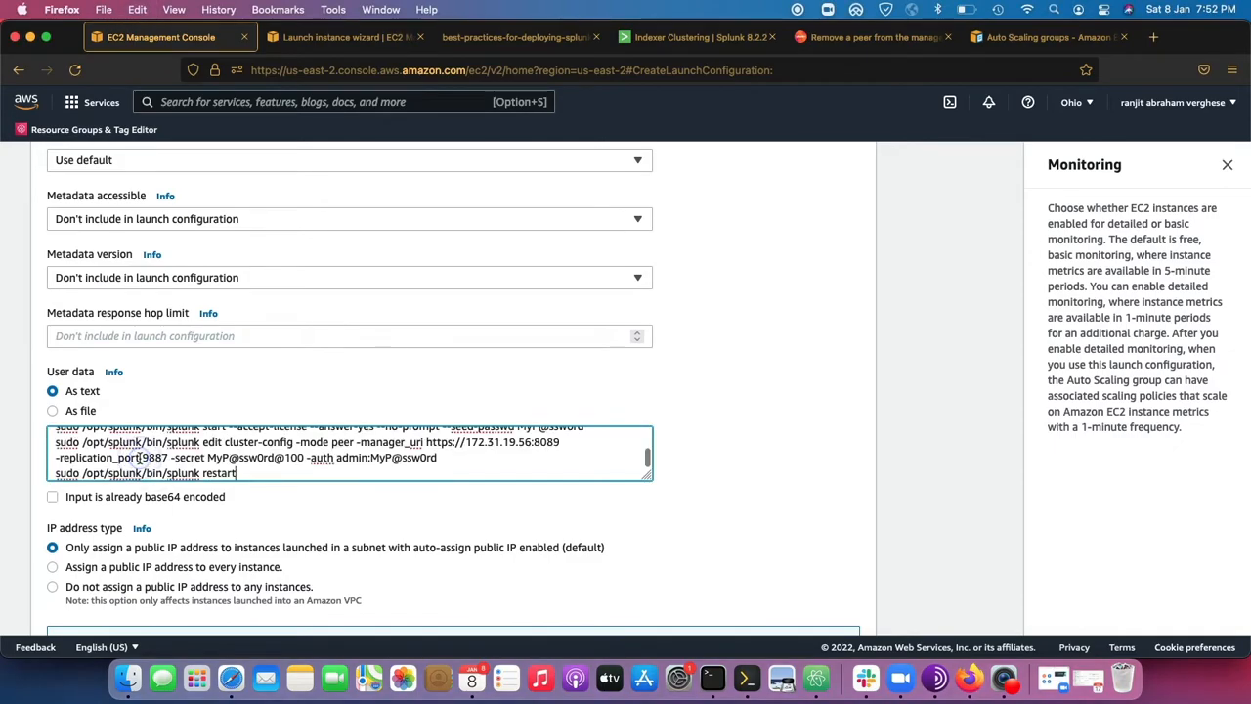
Review the user data script's opening commands that download the Splunk 8.2.2 archive and extract it to /opt/.
scroll(137, 456, "up", 5)
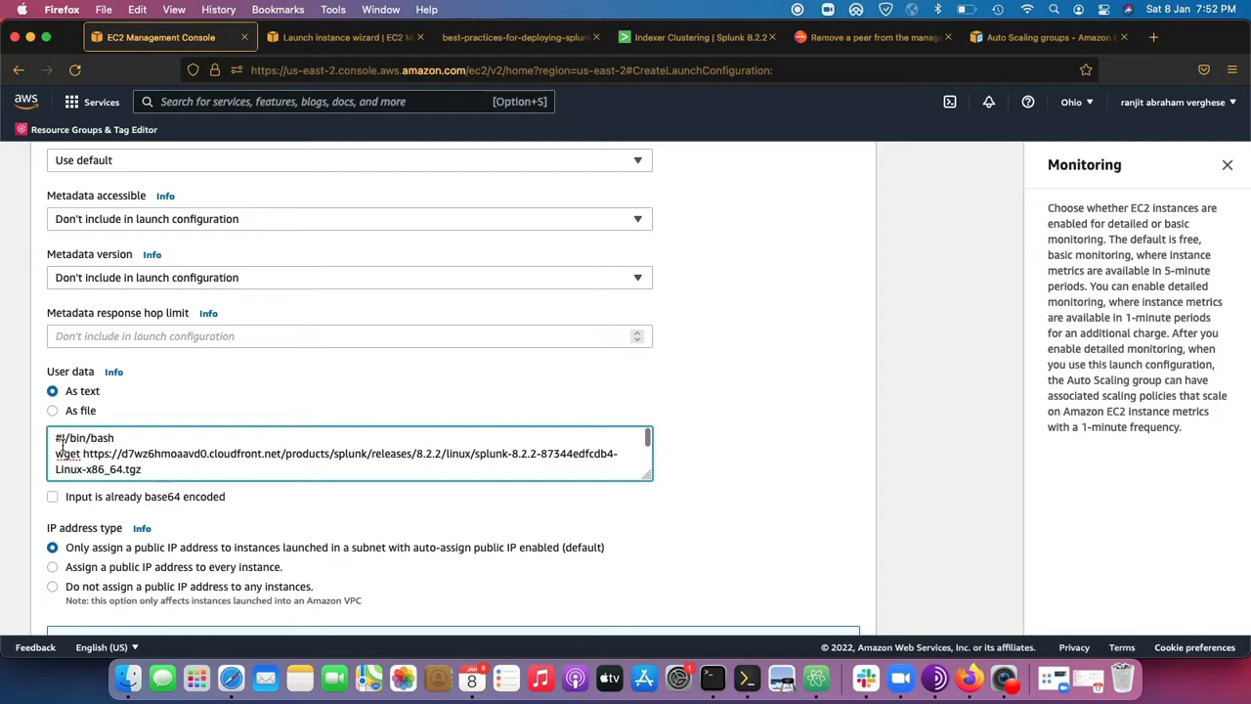
left_click_drag(56, 453, 171, 456)
scroll(171, 460, "down", 1)
scroll(171, 460, "down", 1)
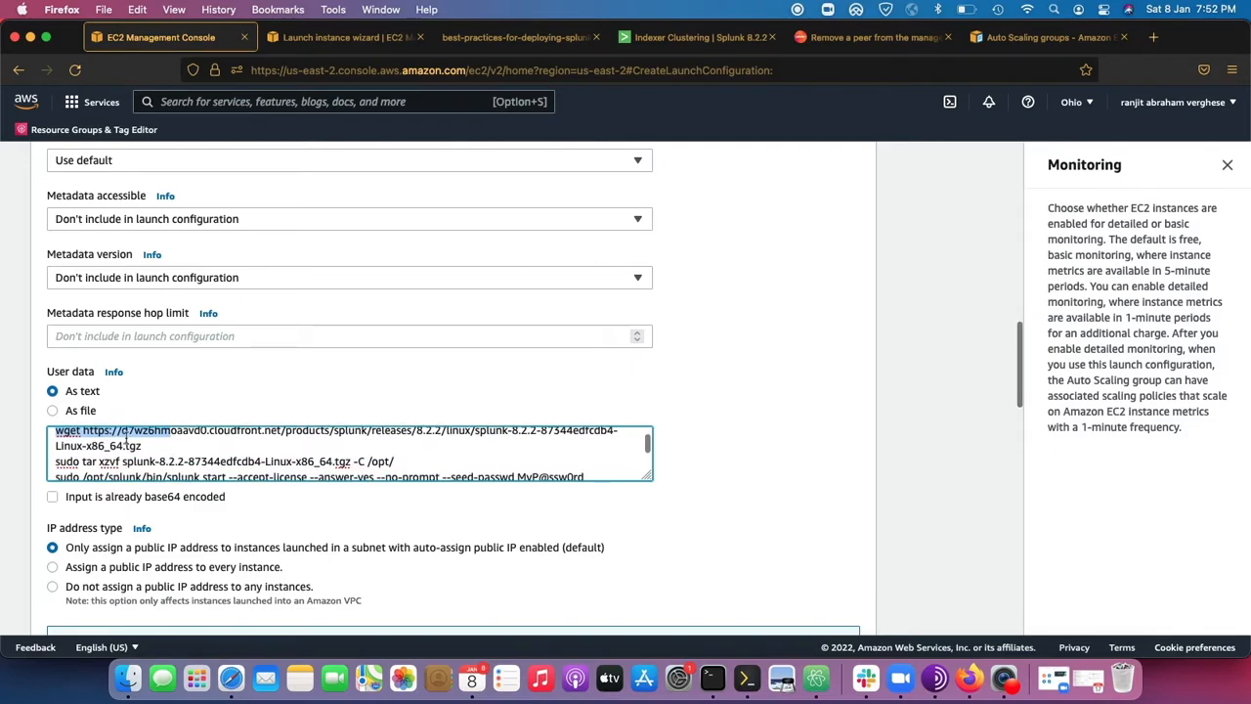
left_click(140, 445)
triple_click(139, 445)
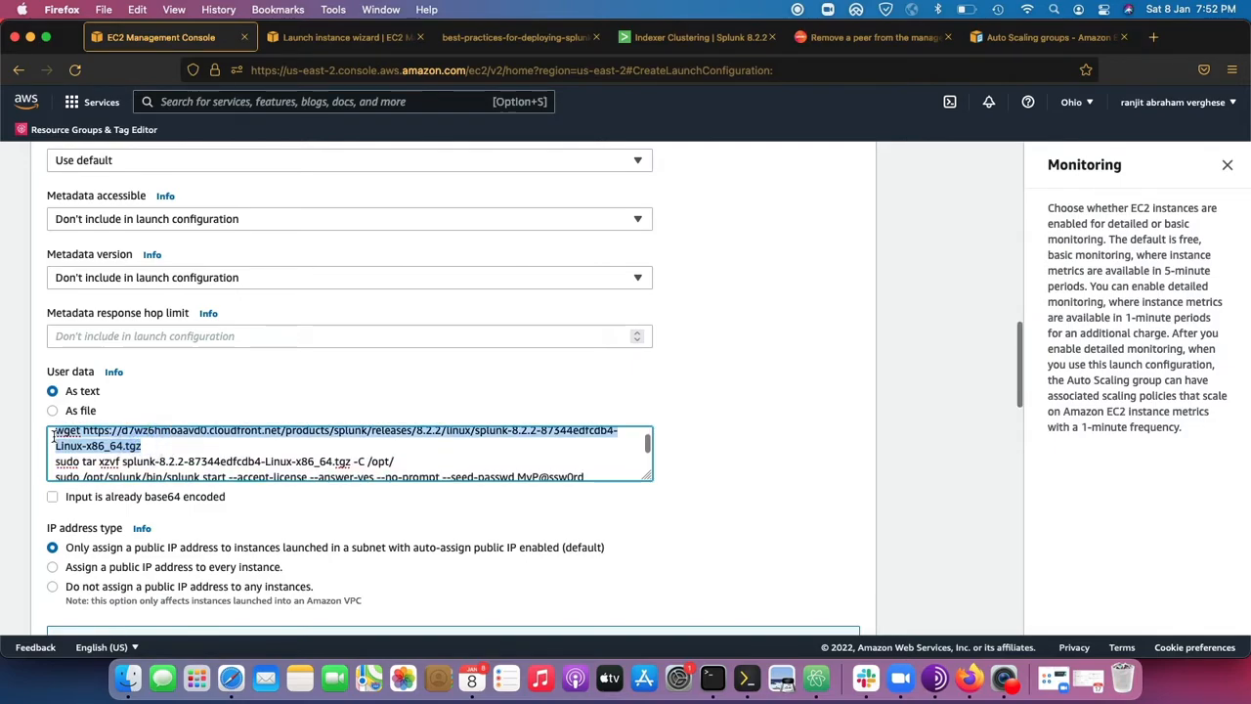
scroll(166, 450, "down", 1)
left_click_drag(86, 448, 269, 463)
left_click(216, 456)
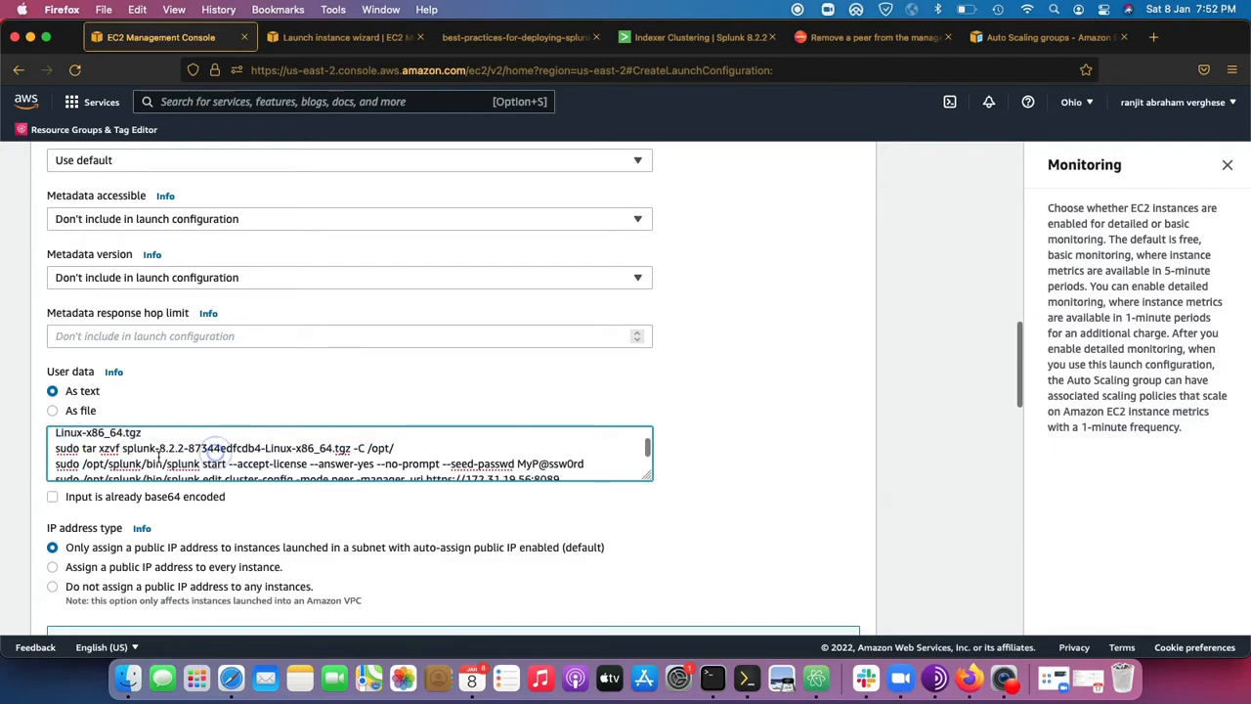
Examine the script's Splunk start command and the cluster-config command that joins the instance as a peer through the manager URI.
left_click_drag(143, 464, 516, 466)
scroll(514, 469, "down", 1)
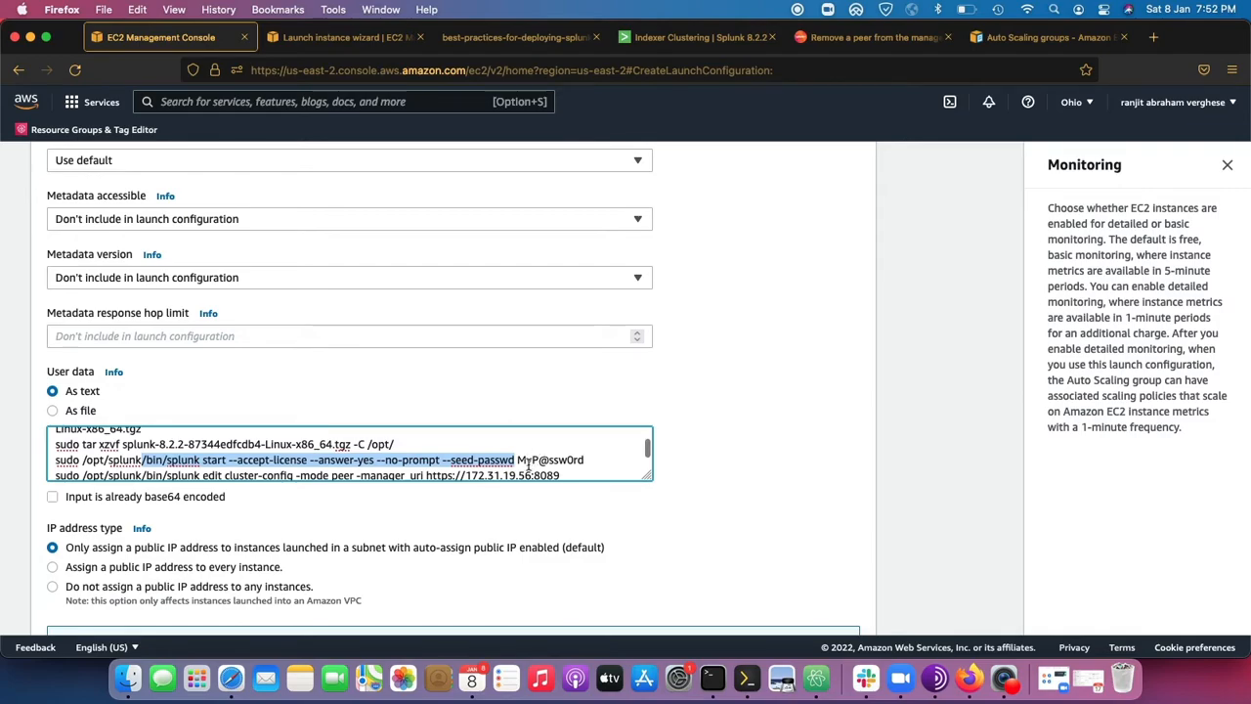
scroll(528, 464, "down", 1)
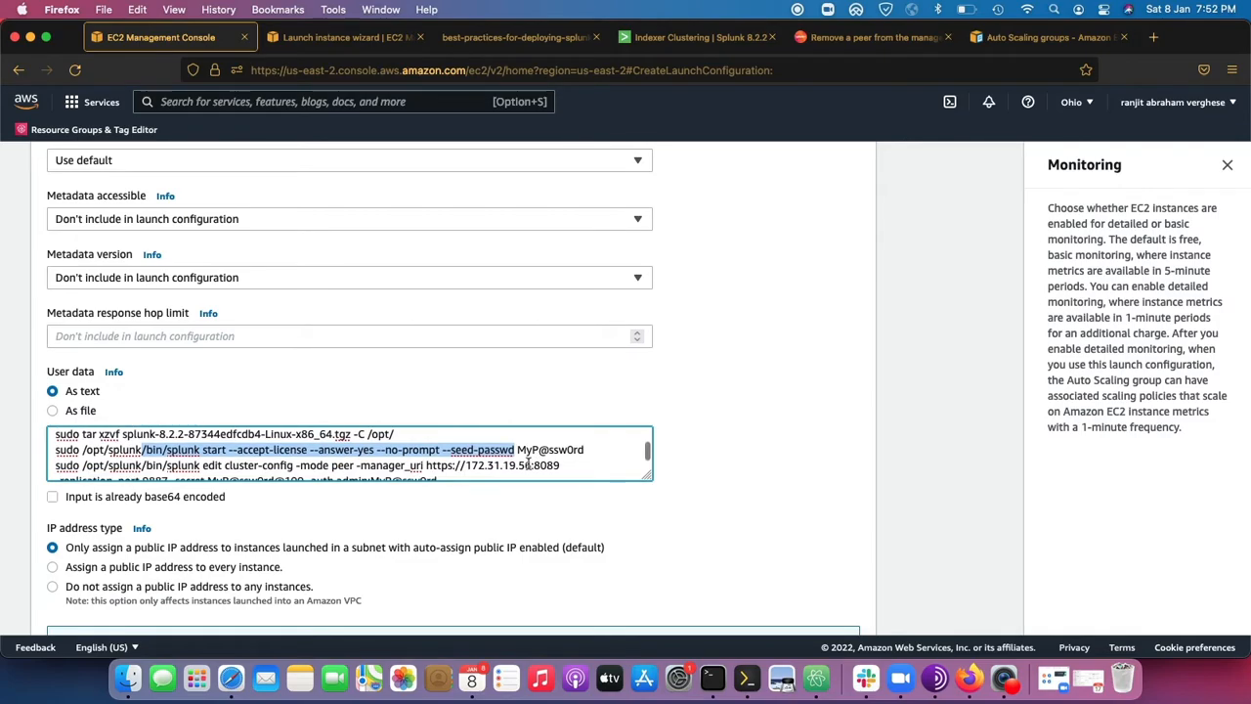
left_click_drag(585, 449, 57, 449)
scroll(60, 450, "down", 1)
left_click_drag(585, 453, 57, 454)
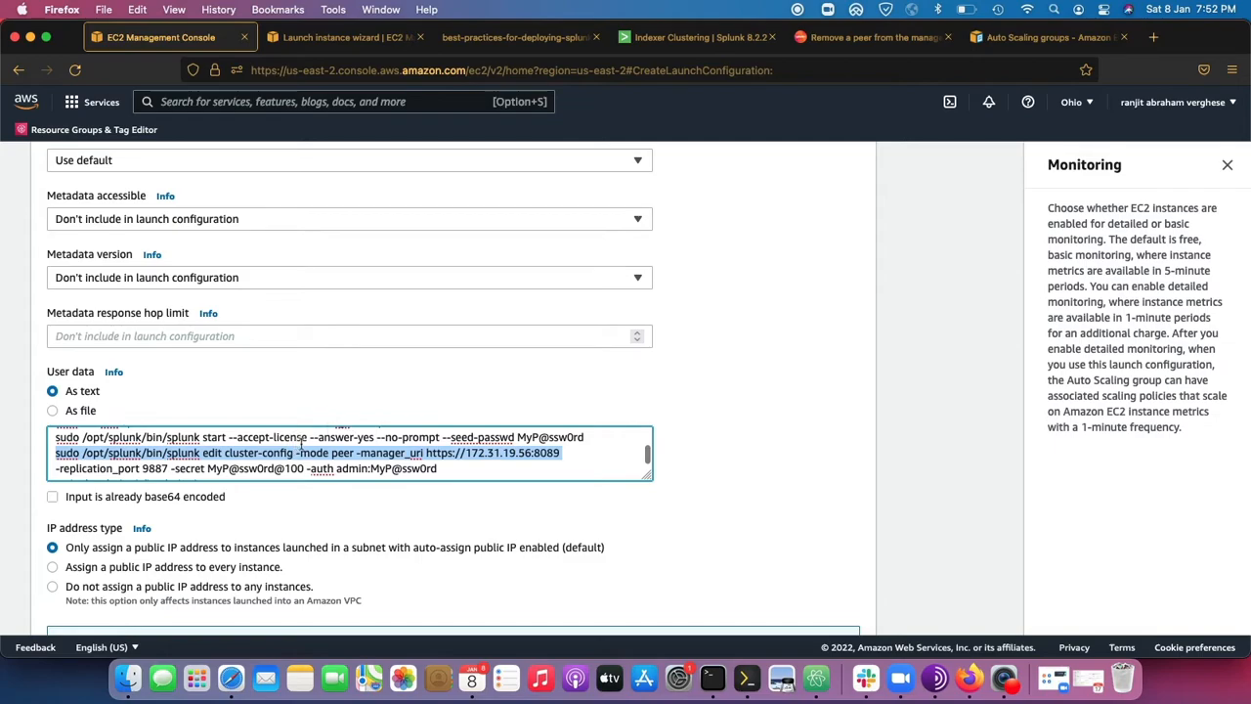
double_click(531, 453)
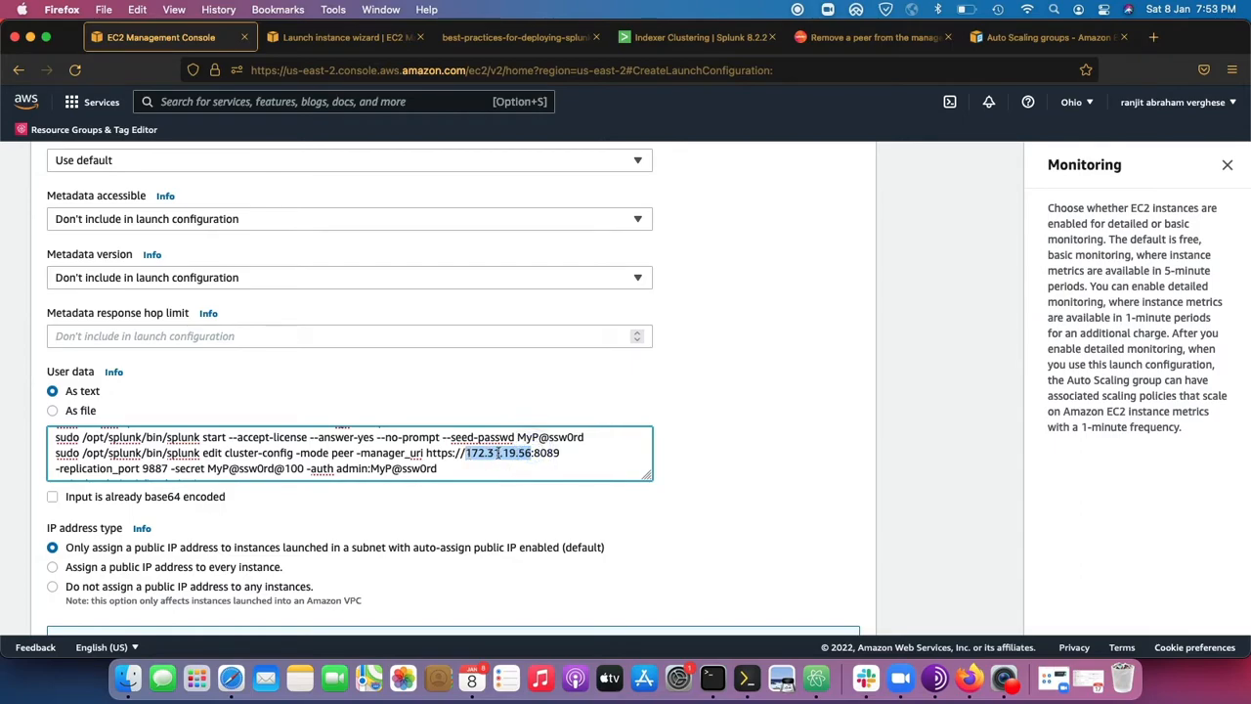
left_click_drag(570, 453, 422, 454)
scroll(294, 452, "down", 1)
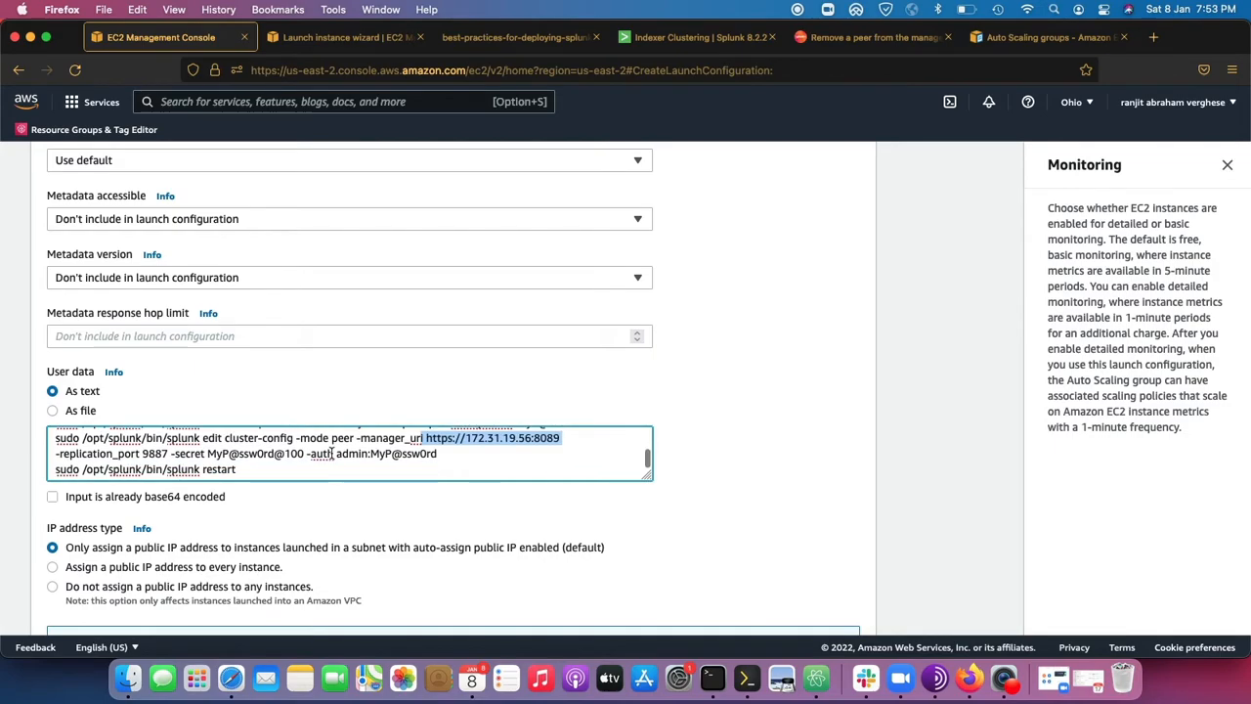
Check the script's final Splunk restart command, reread the whole script and look over the IP address type options.
left_click(106, 459)
left_click_drag(138, 463, 51, 471)
scroll(162, 469, "down", 1)
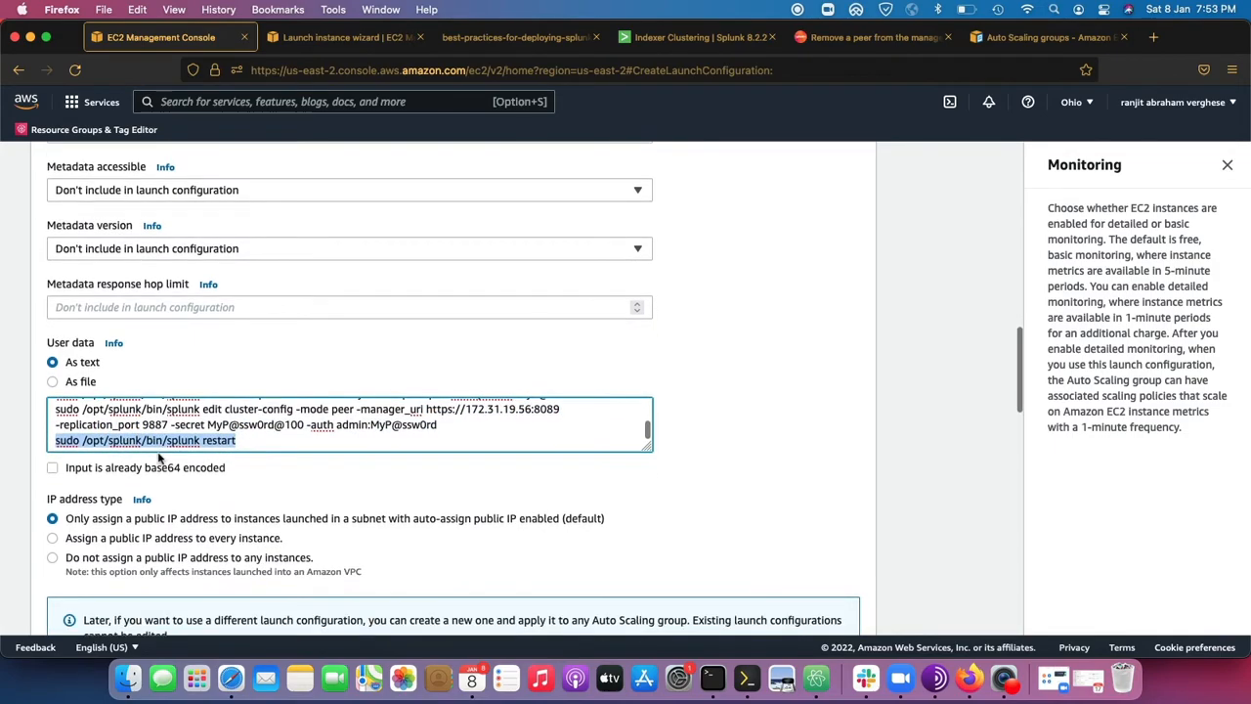
scroll(209, 437, "up", 5)
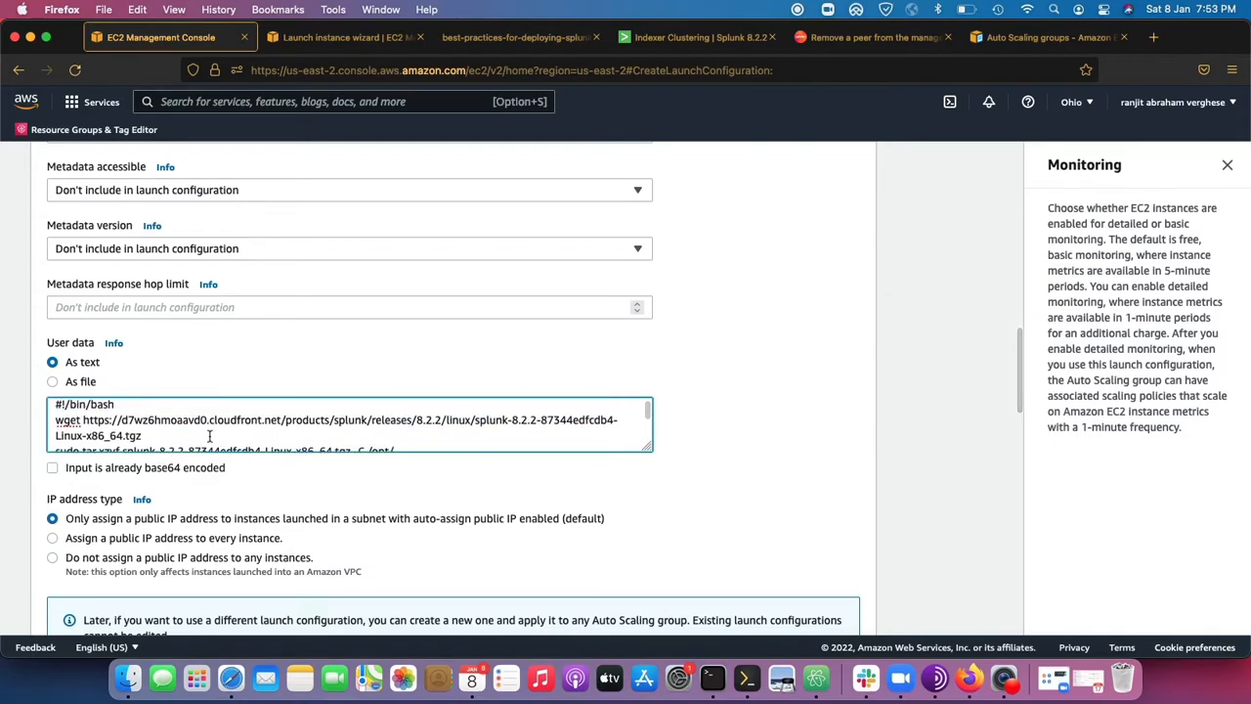
scroll(209, 437, "down", 5)
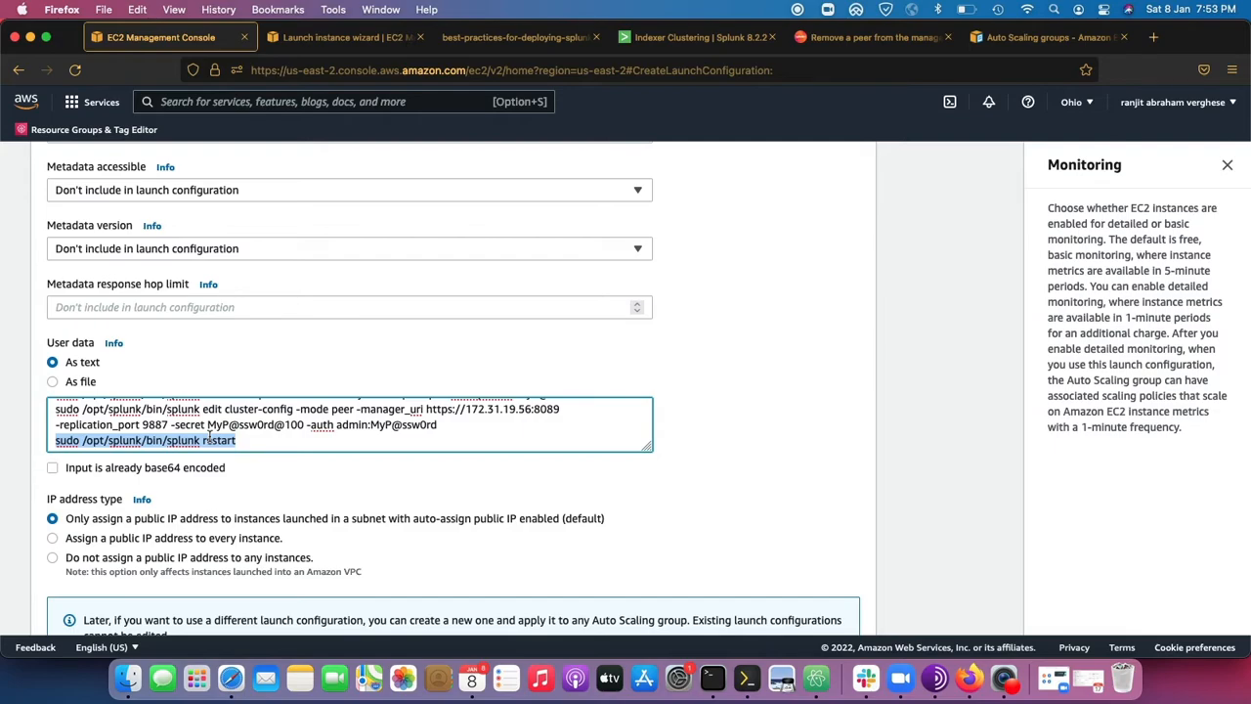
scroll(236, 479, "down", 1)
scroll(160, 444, "down", 2)
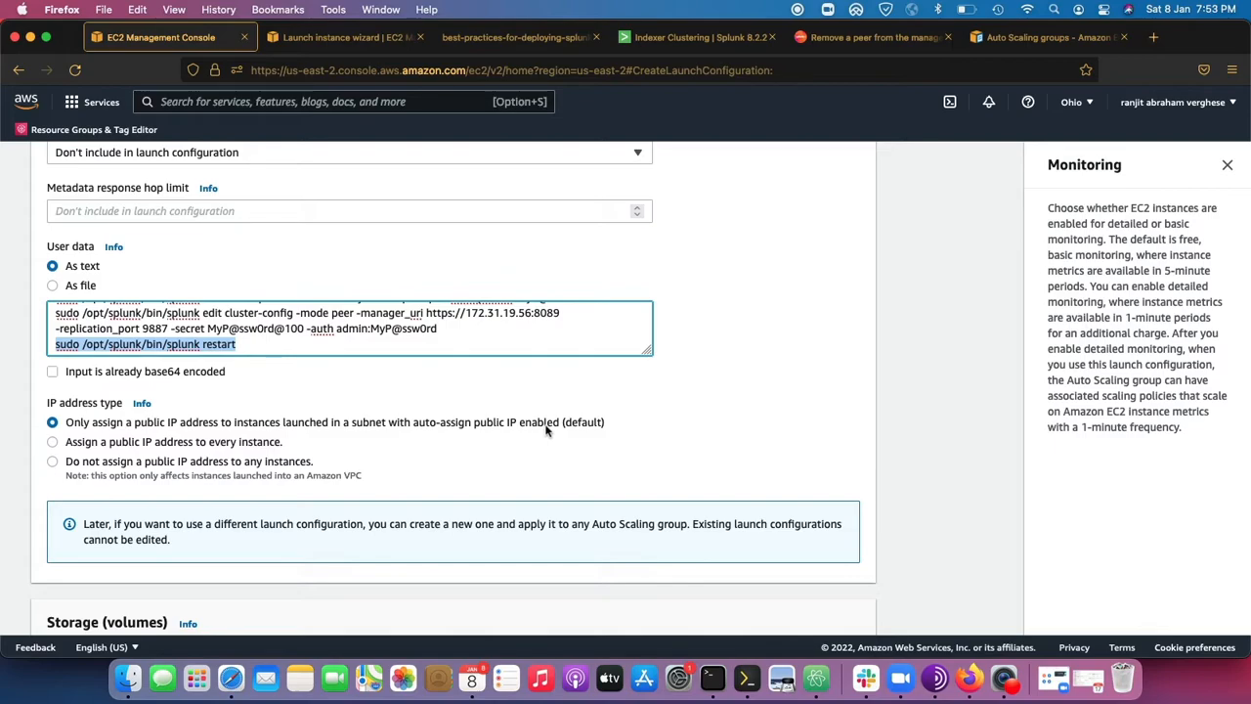
left_click(799, 11)
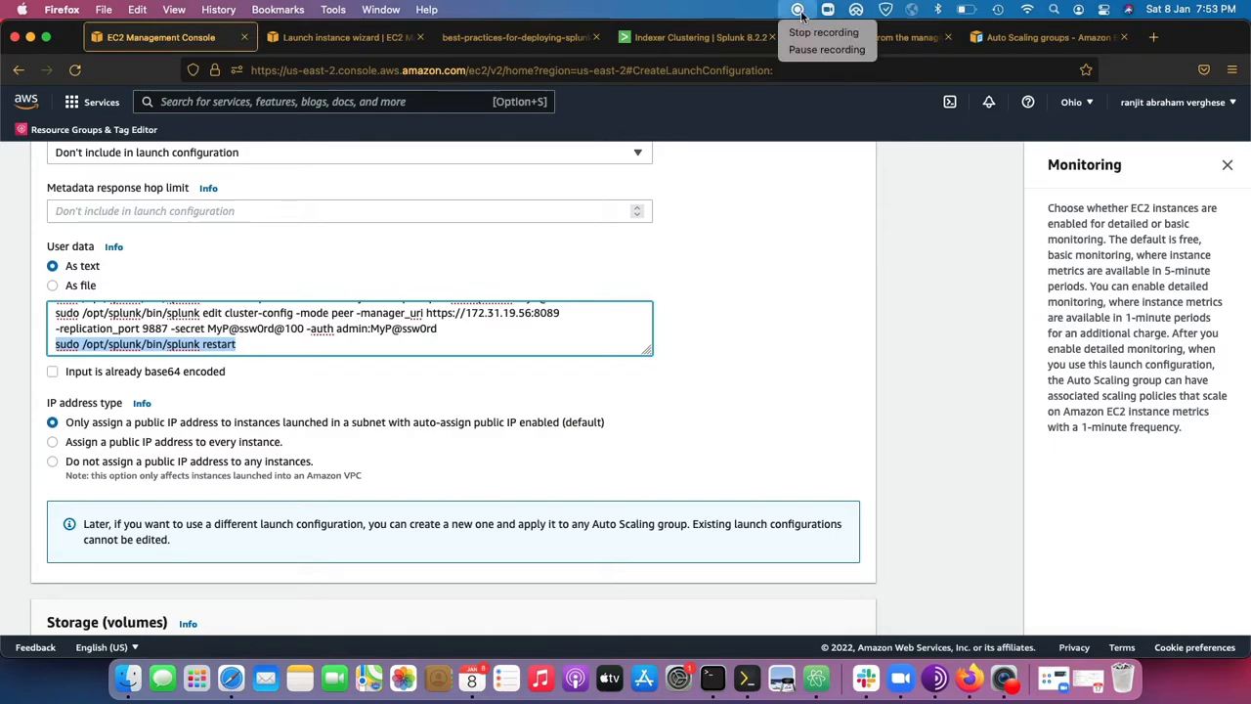
scroll(677, 489, "down", 4)
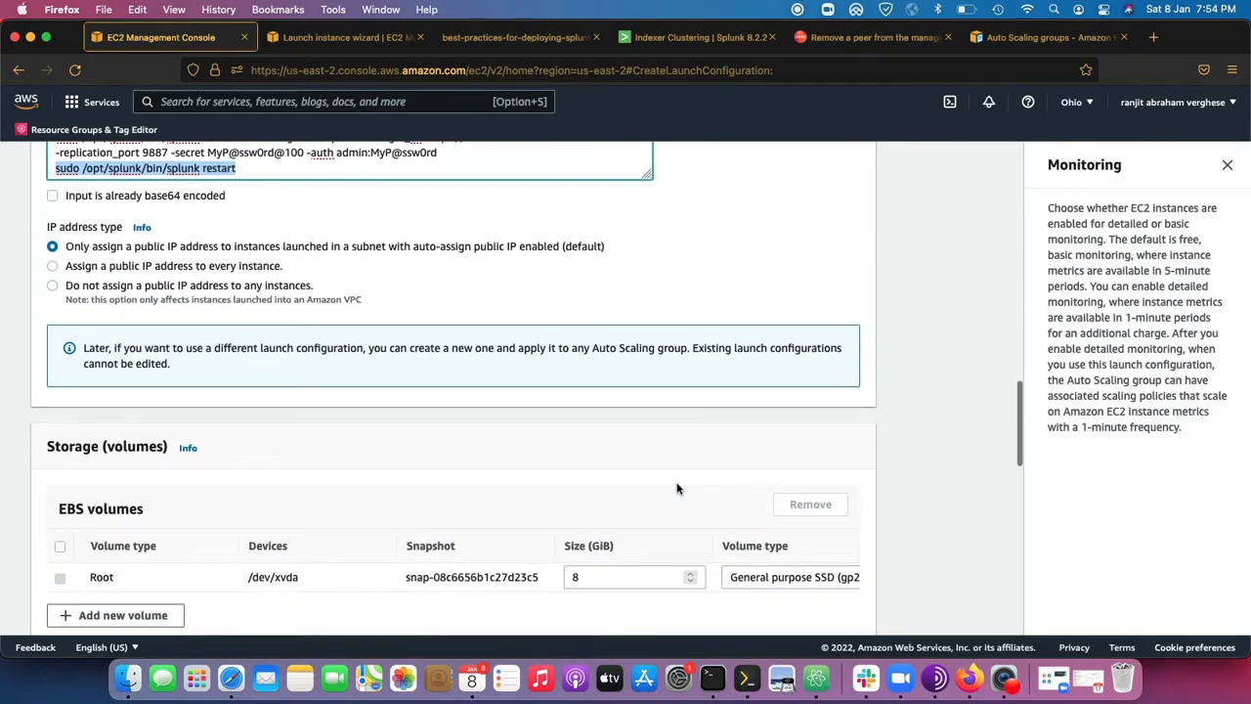
left_click(798, 10)
left_click(797, 49)
Set the root EBS volume's size to 10 GiB in the launch configuration's storage settings.
scroll(171, 479, "down", 5)
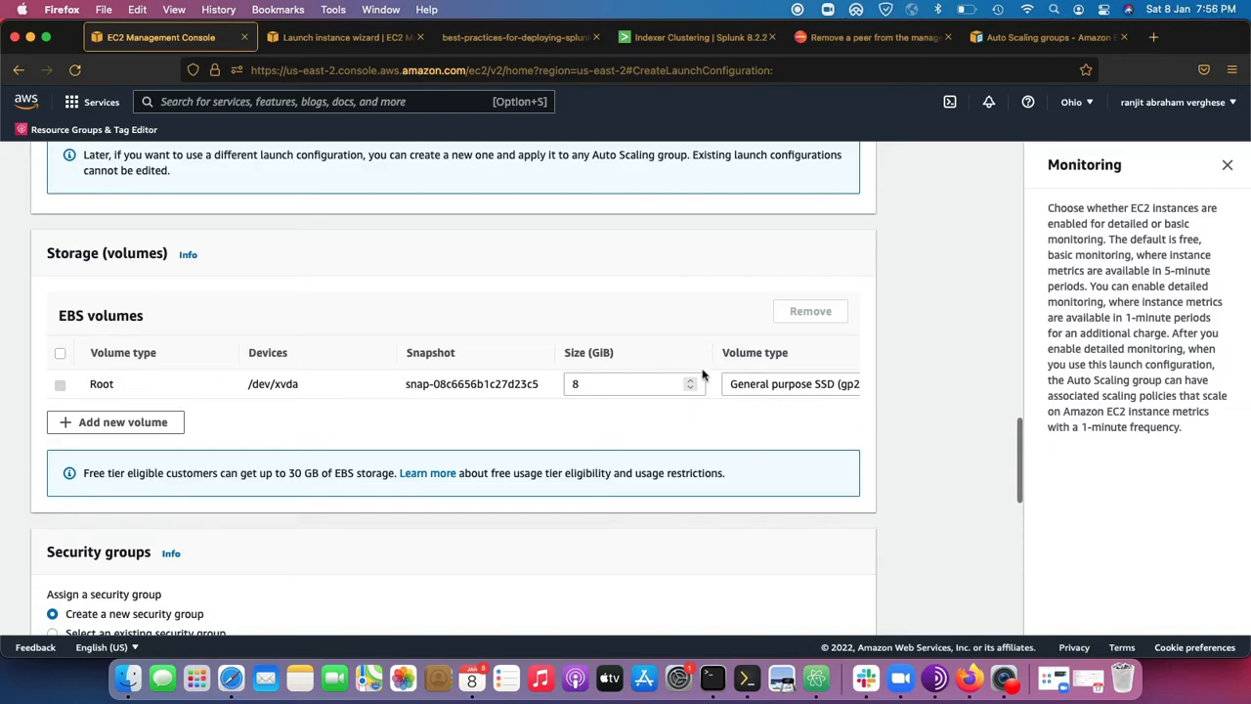
double_click(575, 384)
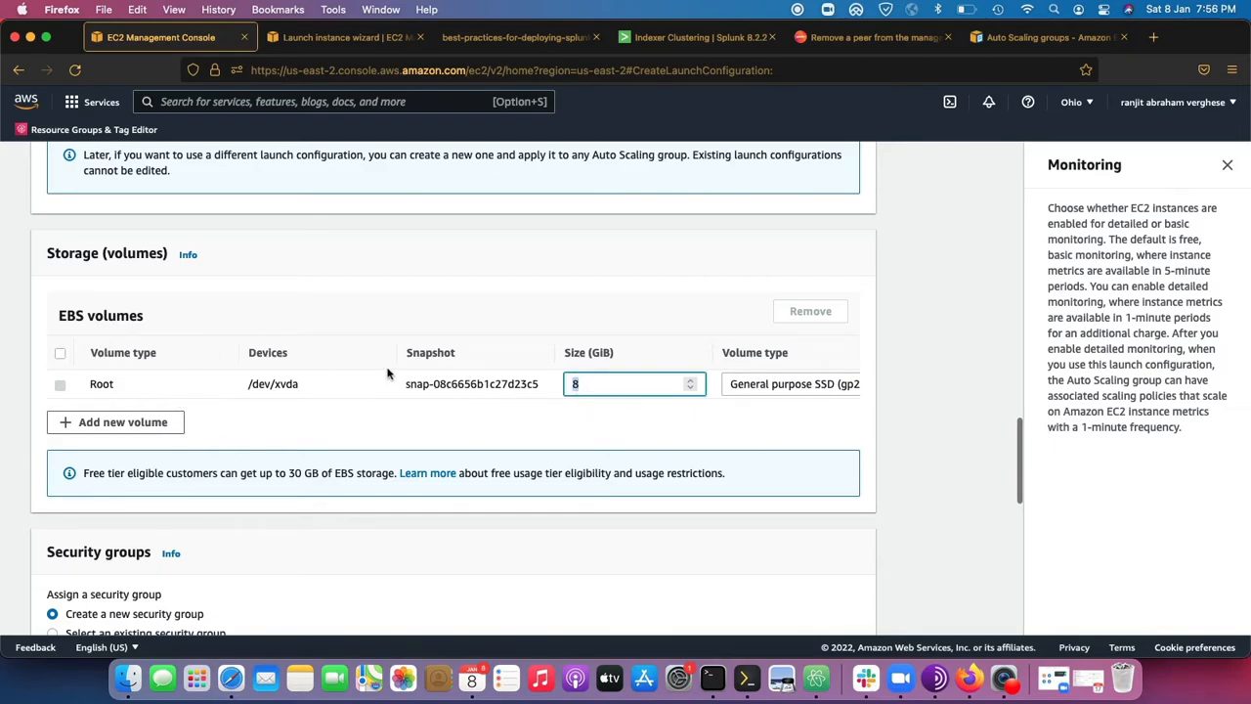
type("10")
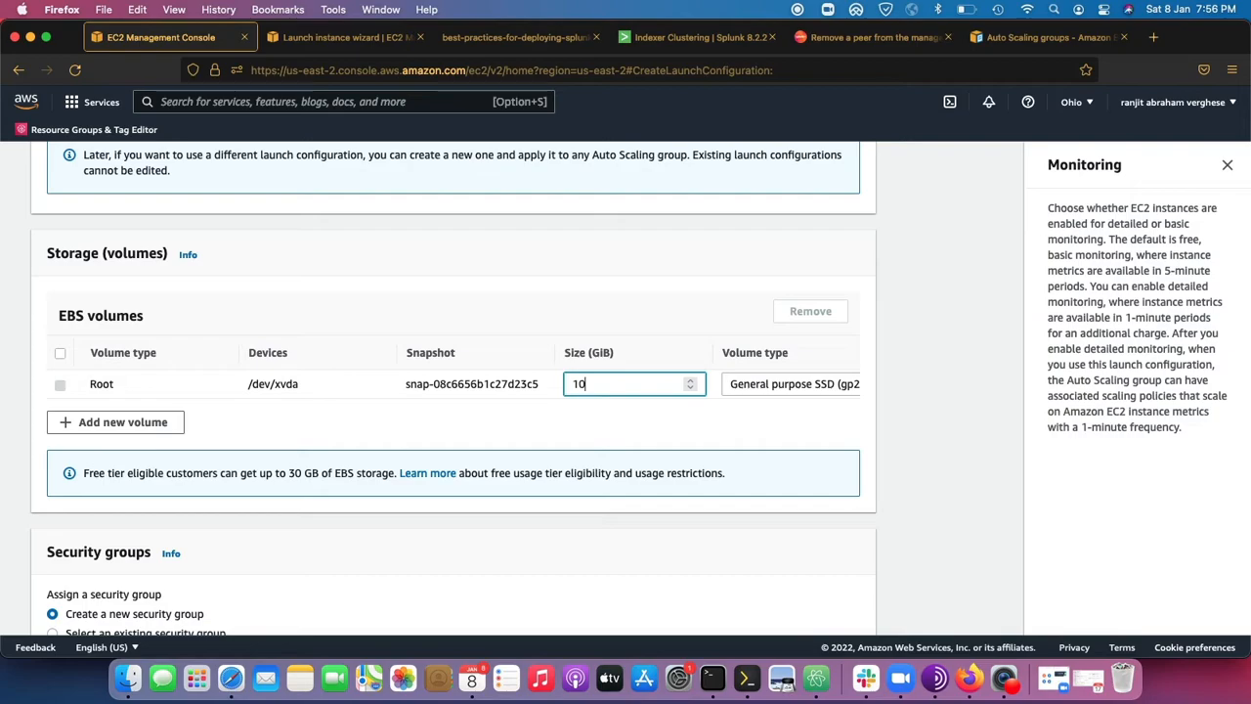
left_click(580, 412)
scroll(580, 411, "down", 1)
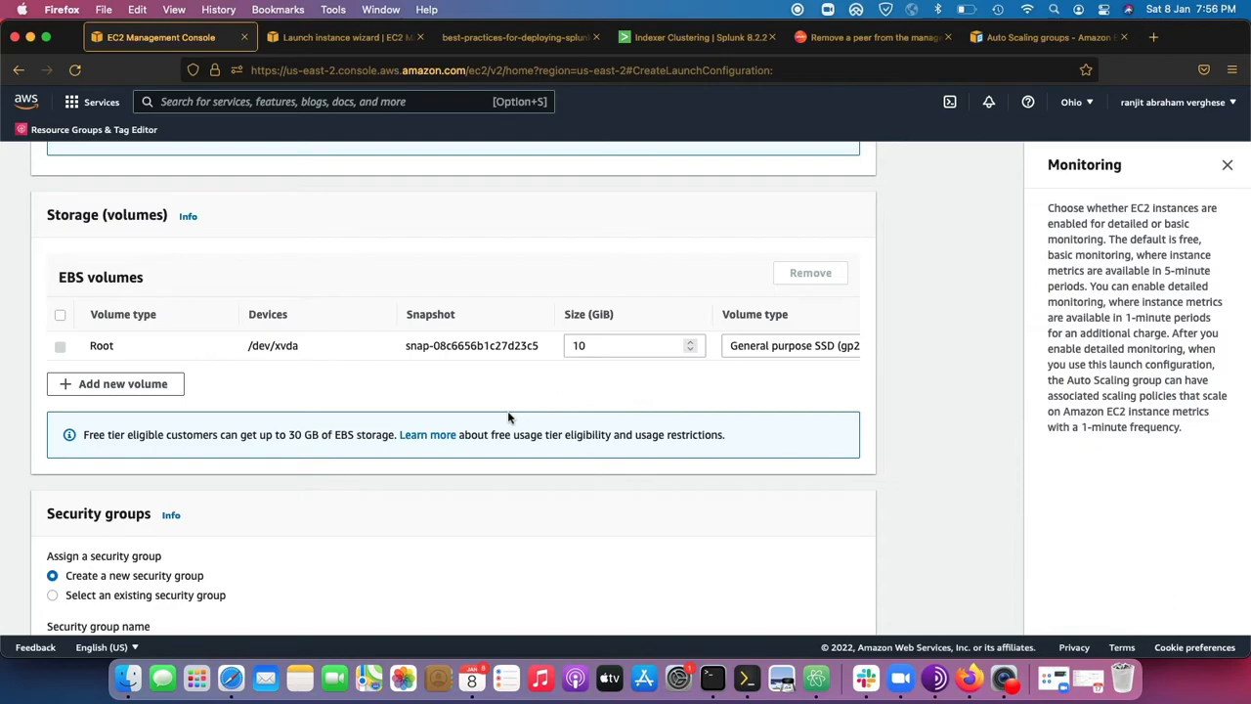
Assign an existing security group to the launch configuration, selecting the default VPC security group.
scroll(508, 415, "down", 1)
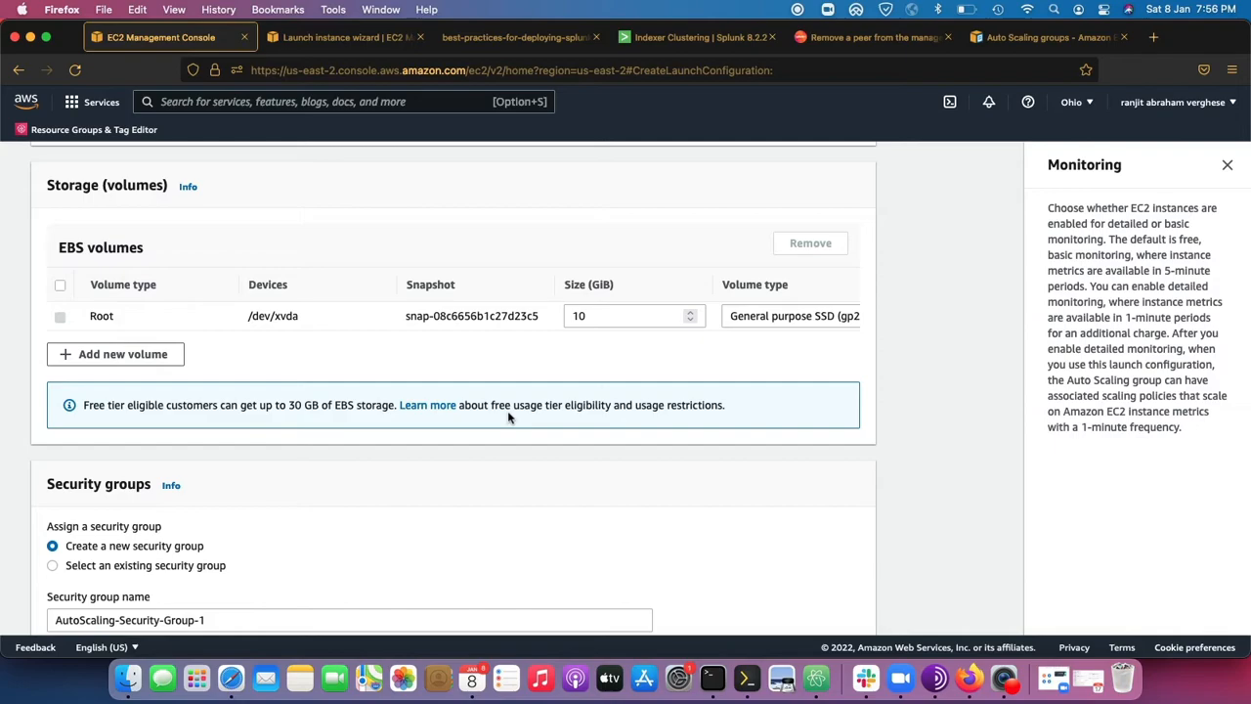
scroll(509, 418, "down", 4)
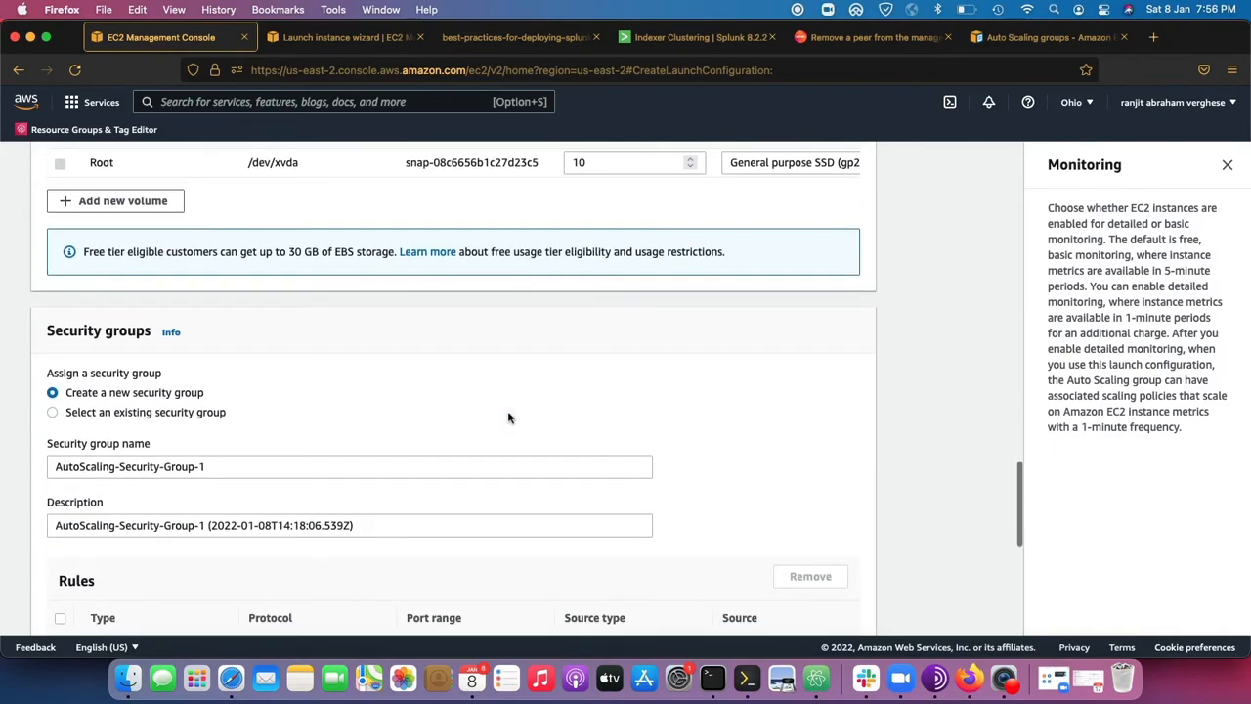
left_click_drag(56, 291, 247, 363)
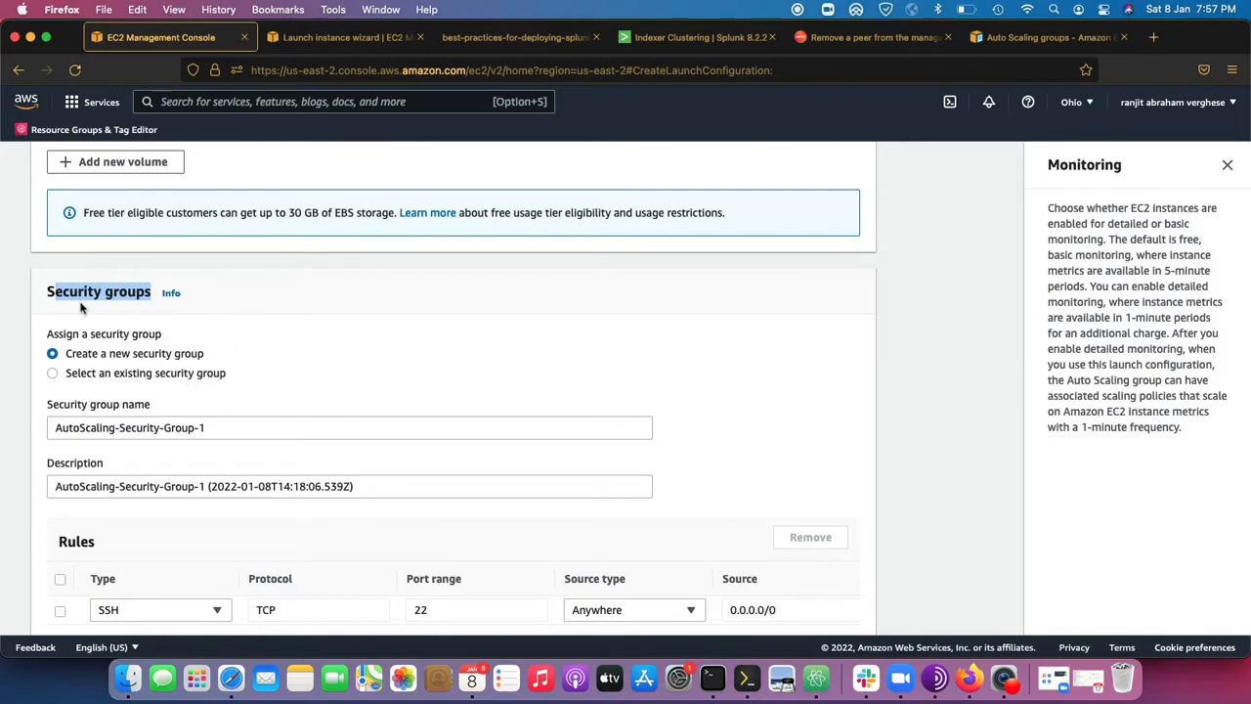
left_click(123, 375)
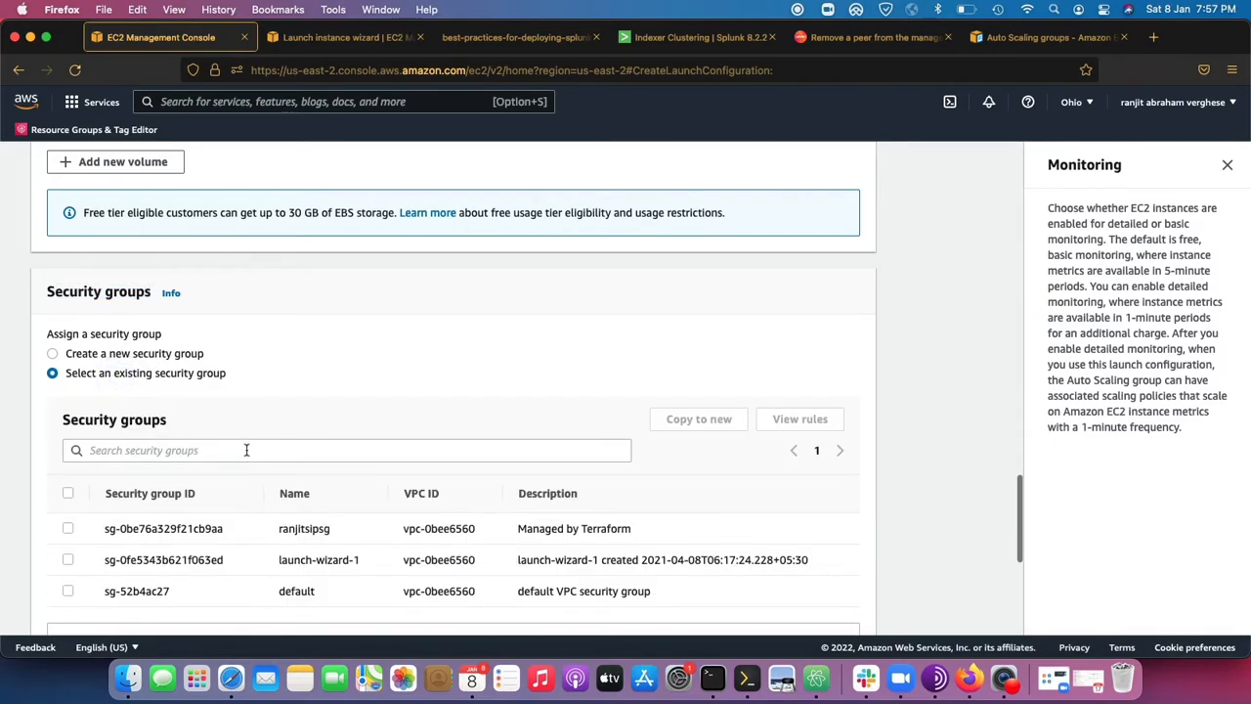
scroll(245, 450, "down", 3)
left_click(68, 417)
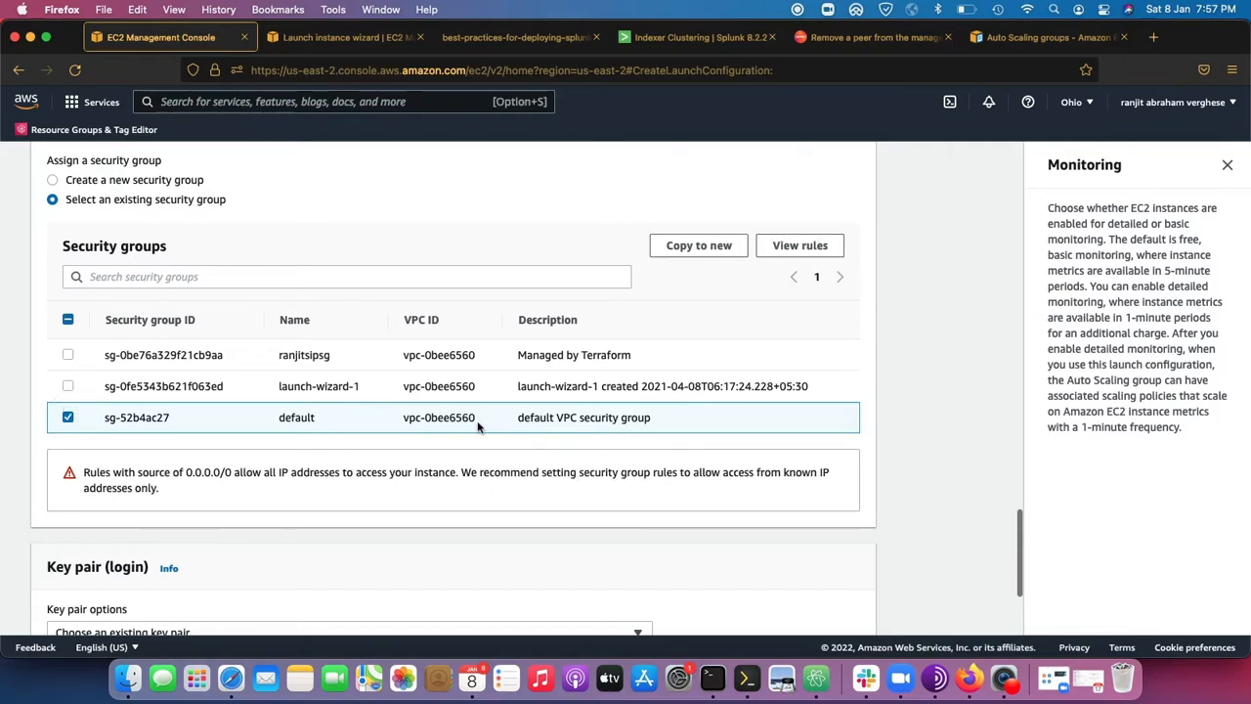
left_click_drag(674, 420, 86, 418)
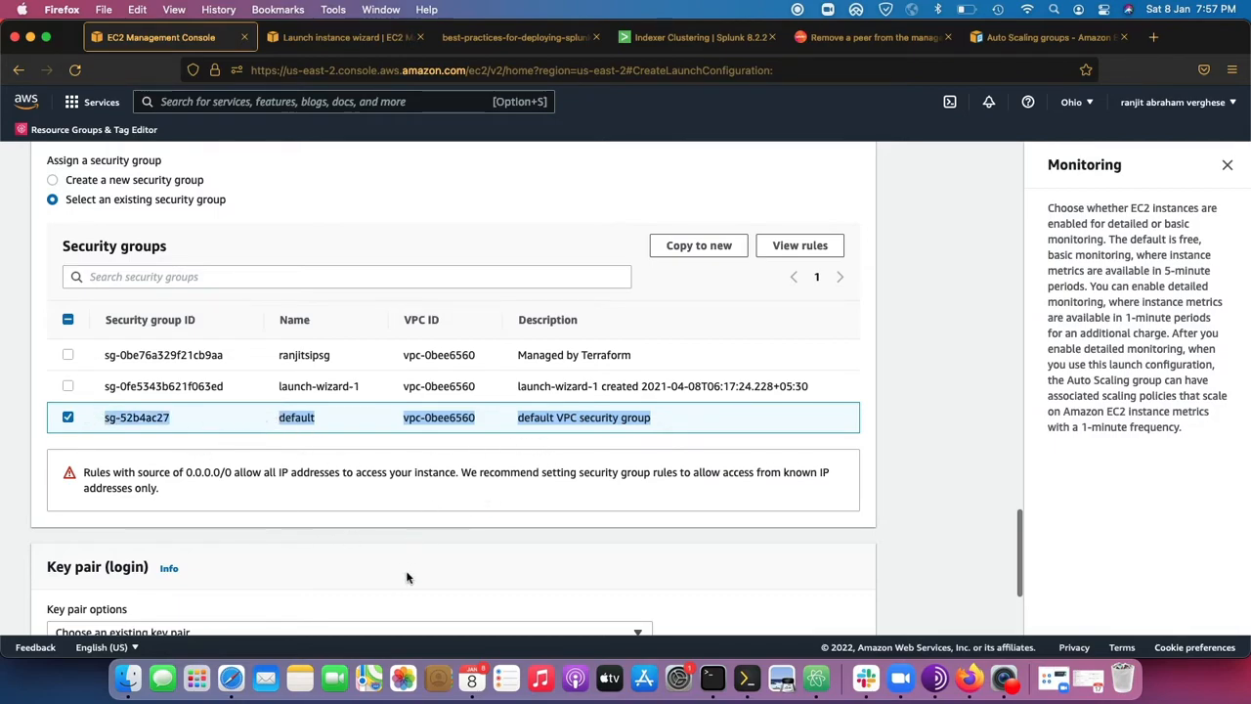
Use an existing key pair for login and choose mykey.
scroll(372, 545, "down", 4)
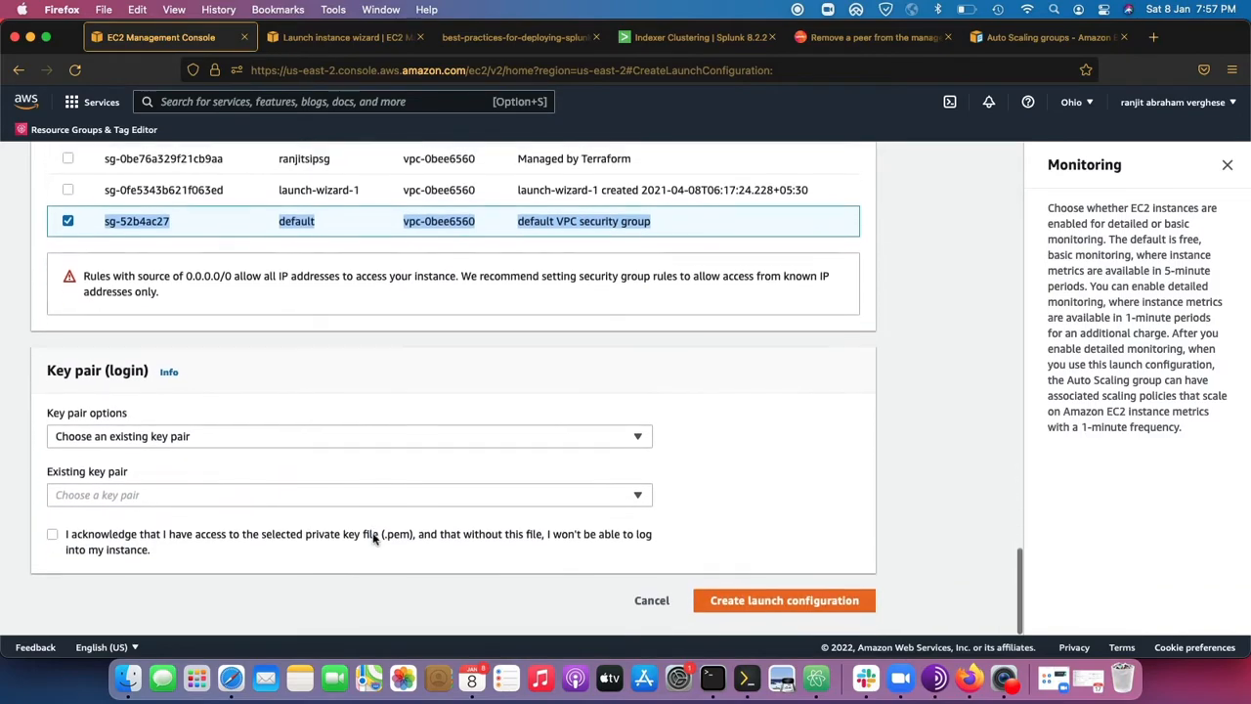
left_click(262, 444)
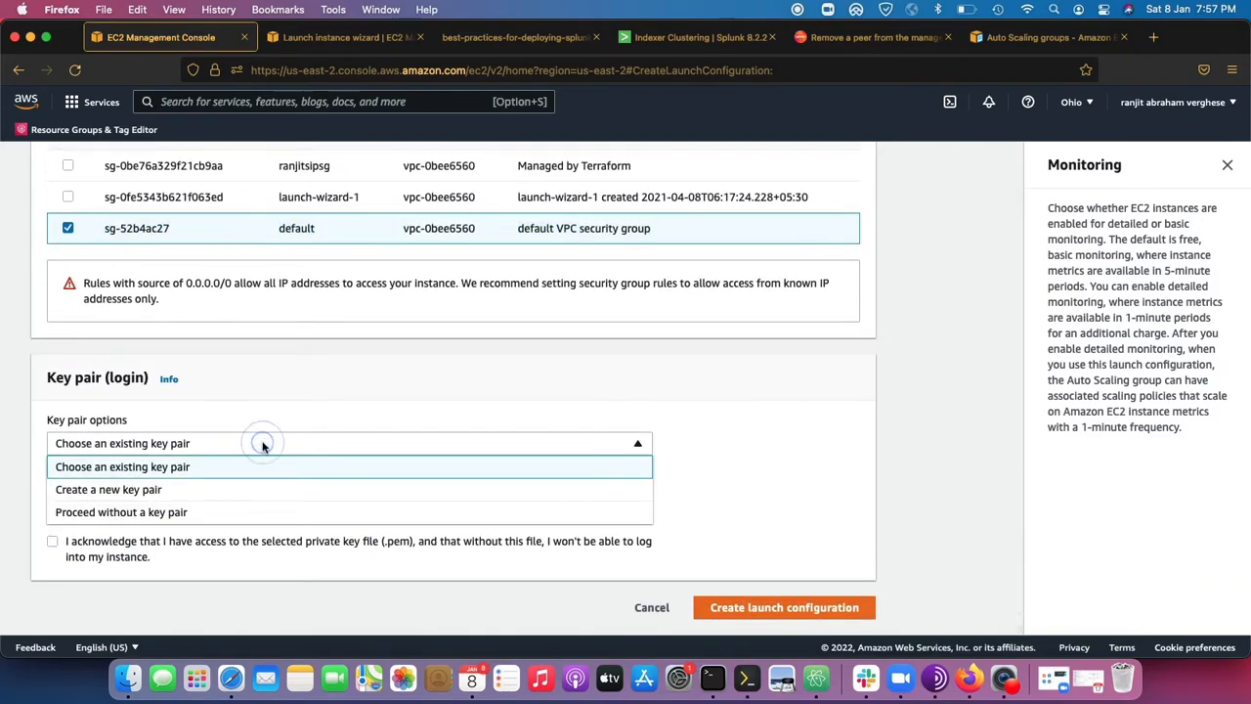
left_click(221, 476)
left_click(173, 544)
left_click(202, 481)
scroll(225, 500, "down", 2)
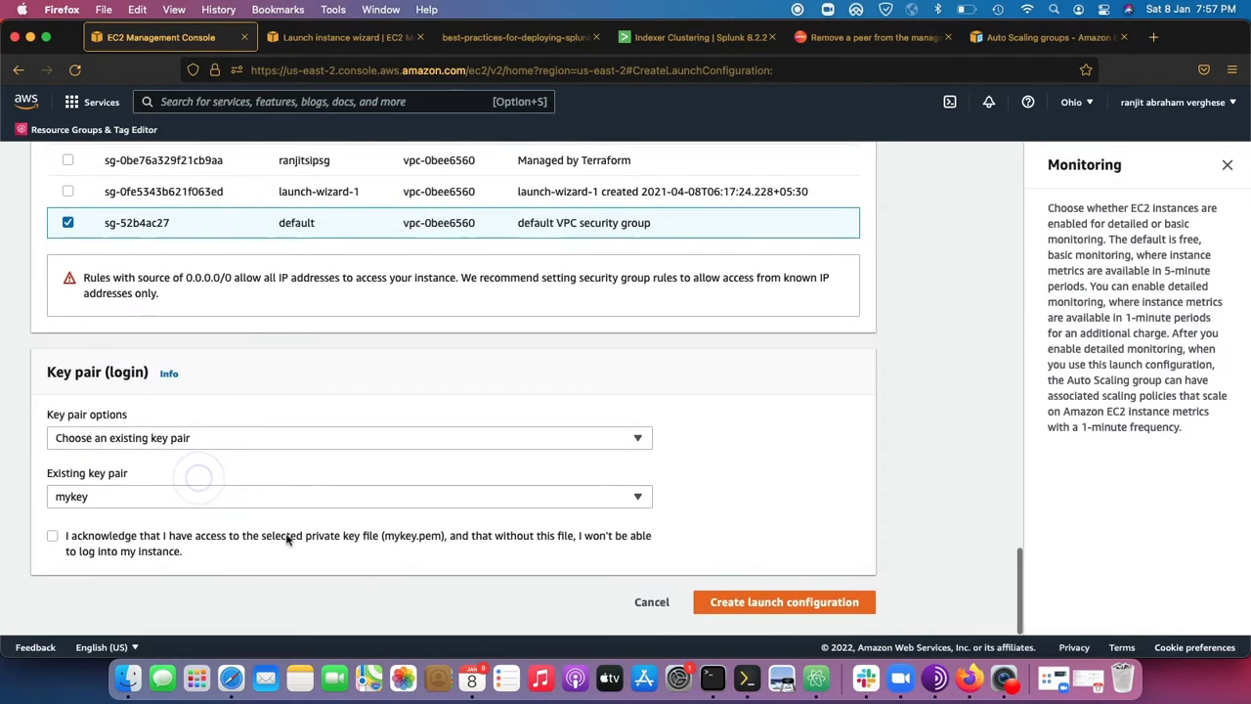
Acknowledge access to the mykey private key file, review the completed settings and create the launch configuration.
left_click(74, 561)
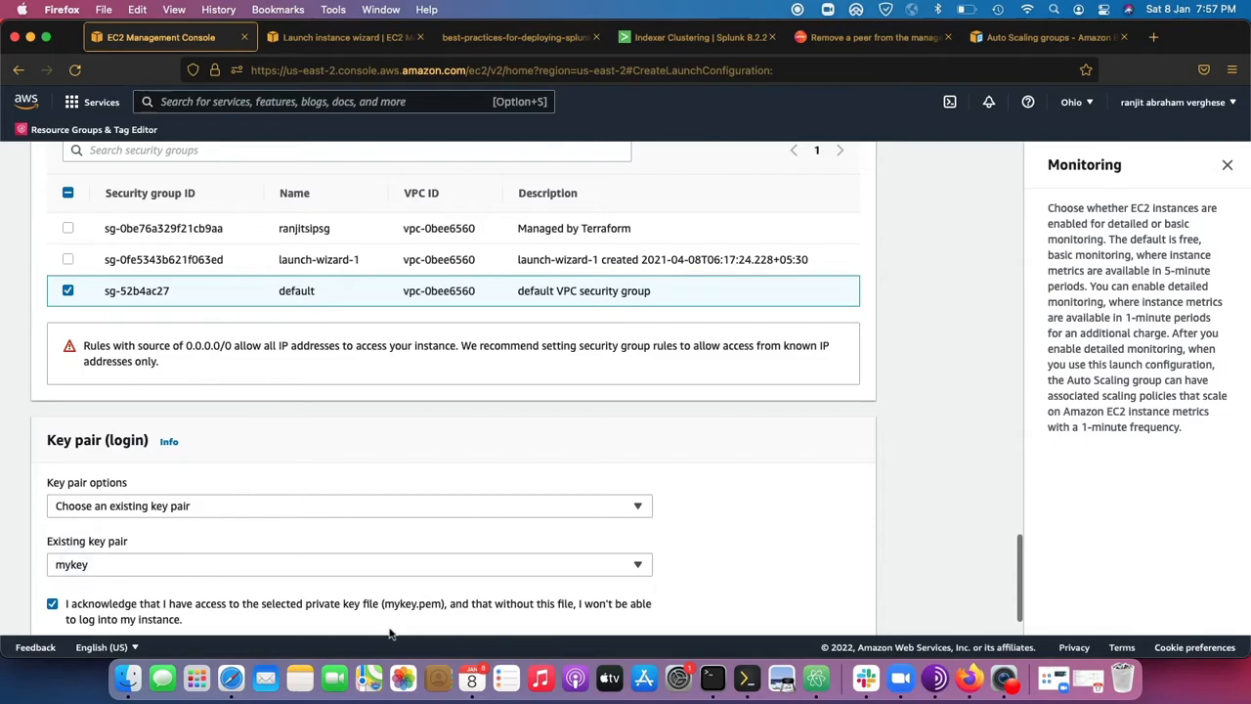
scroll(550, 474, "up", 15)
scroll(550, 474, "up", 15)
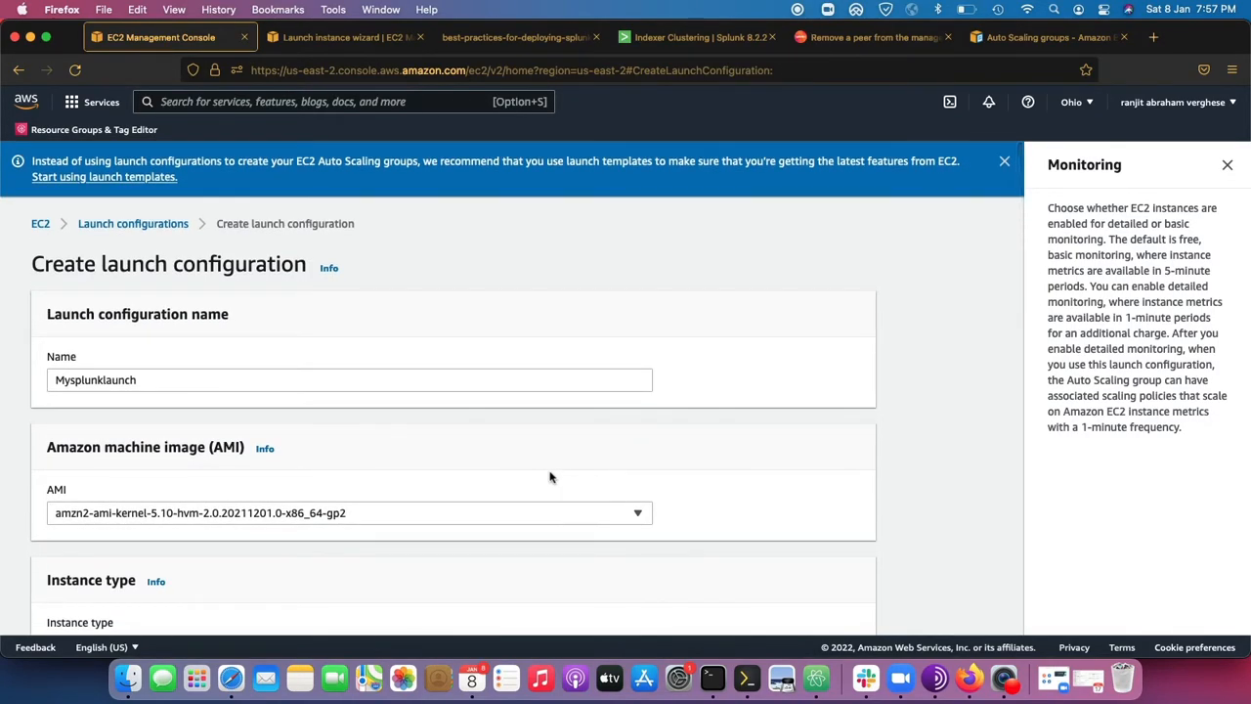
scroll(551, 477, "down", 10)
scroll(550, 477, "up", 10)
scroll(551, 477, "down", 12)
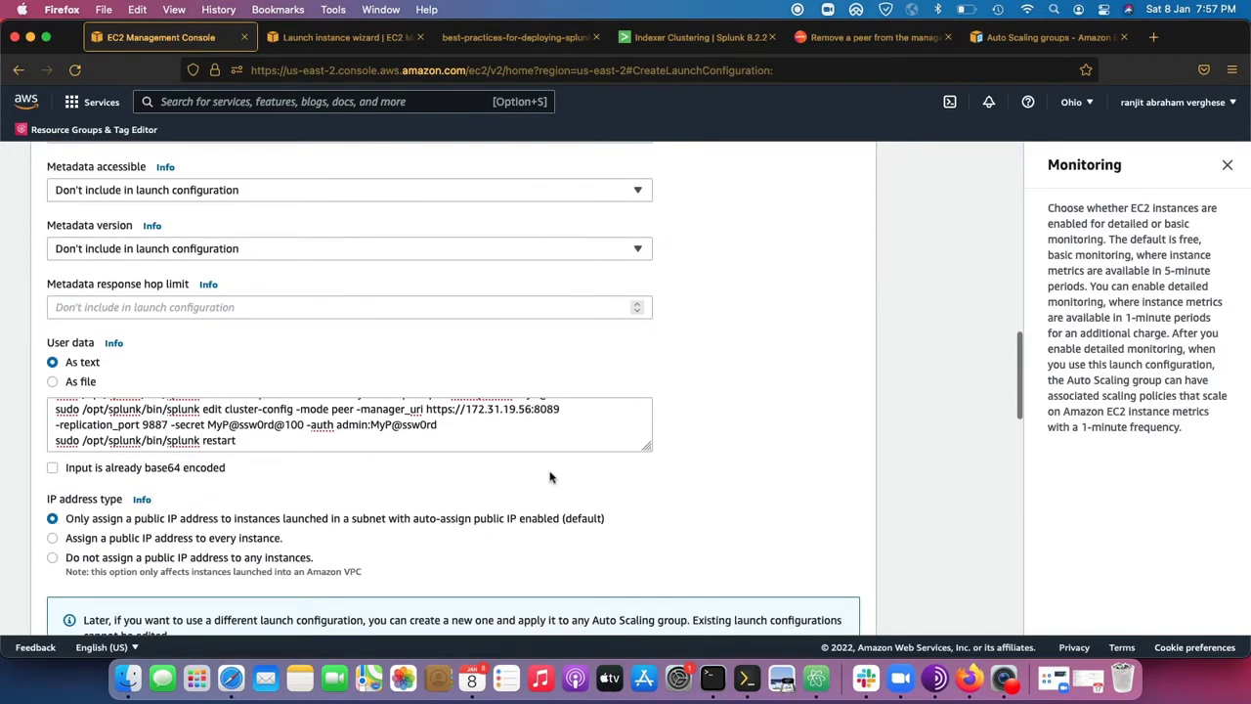
scroll(550, 477, "down", 15)
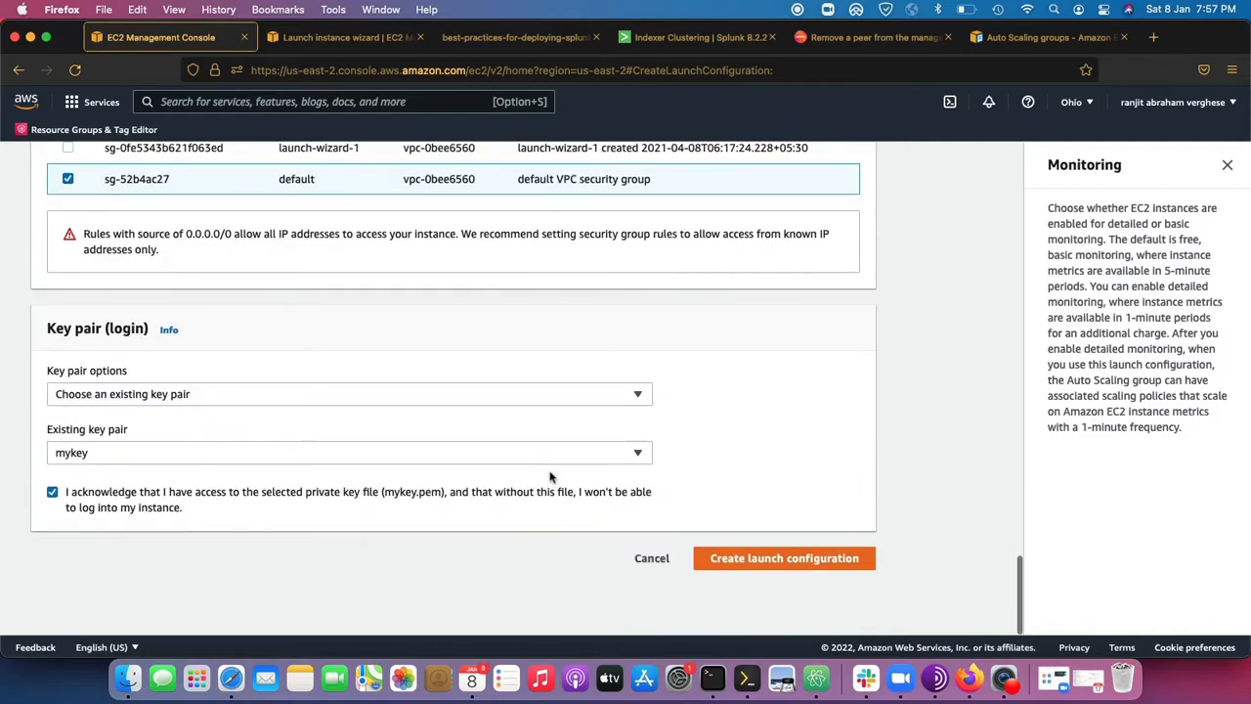
left_click(800, 607)
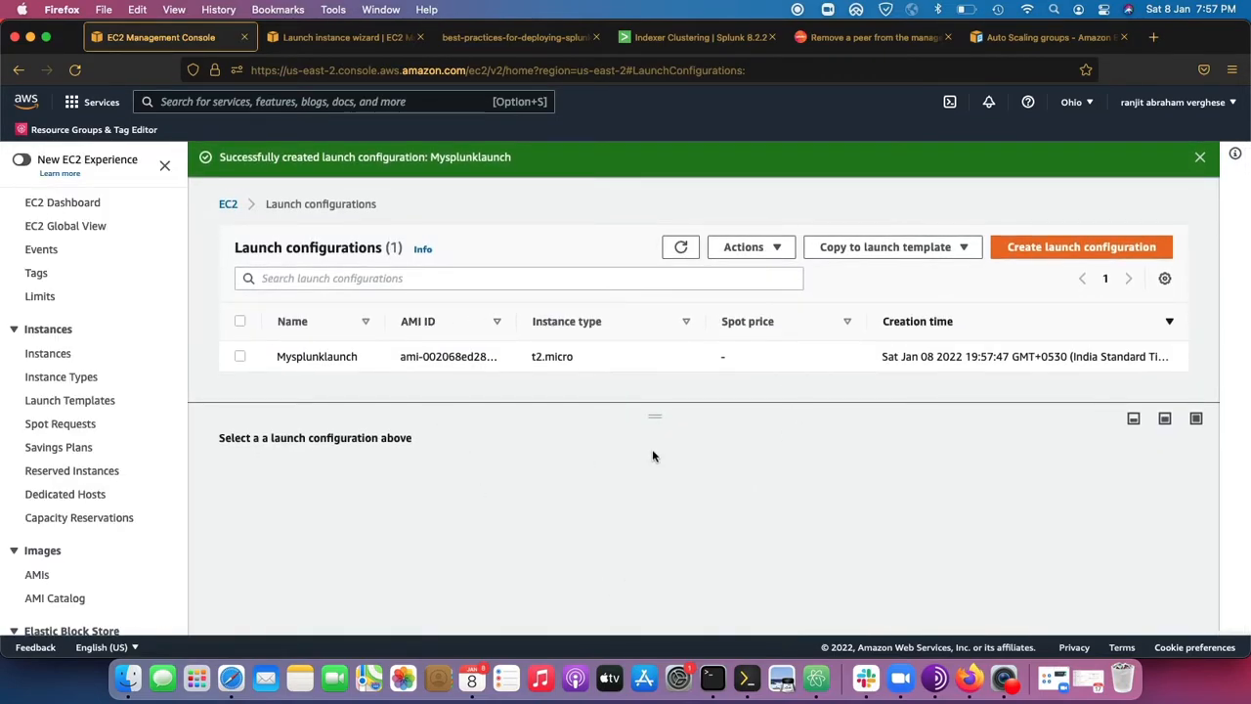
Start creating an Auto Scaling group and name it myautoscaling.
scroll(115, 469, "down", 8)
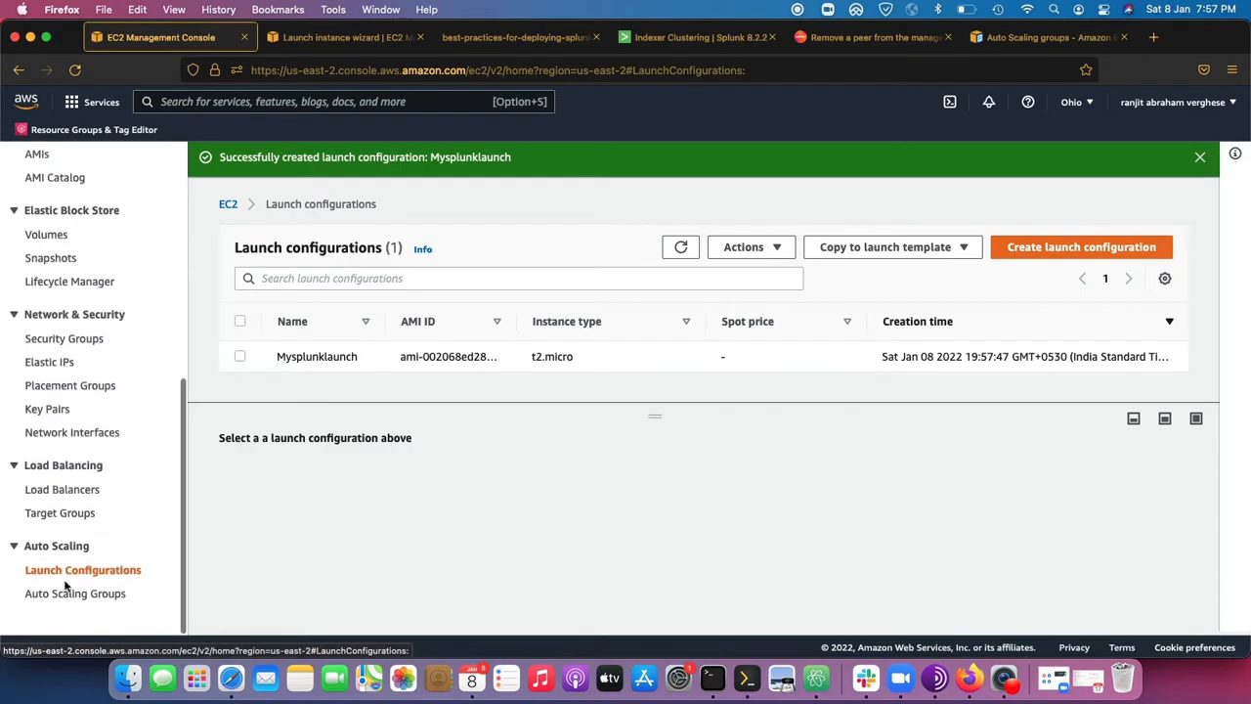
left_click(58, 597)
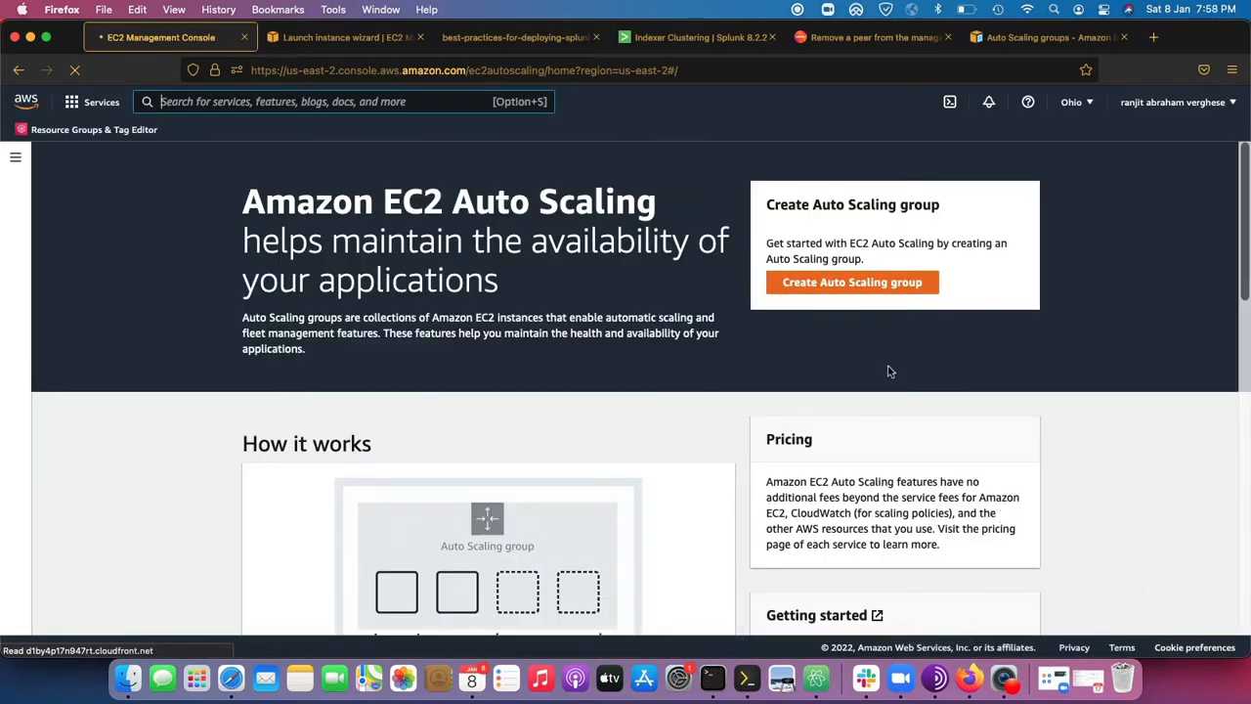
left_click(894, 287)
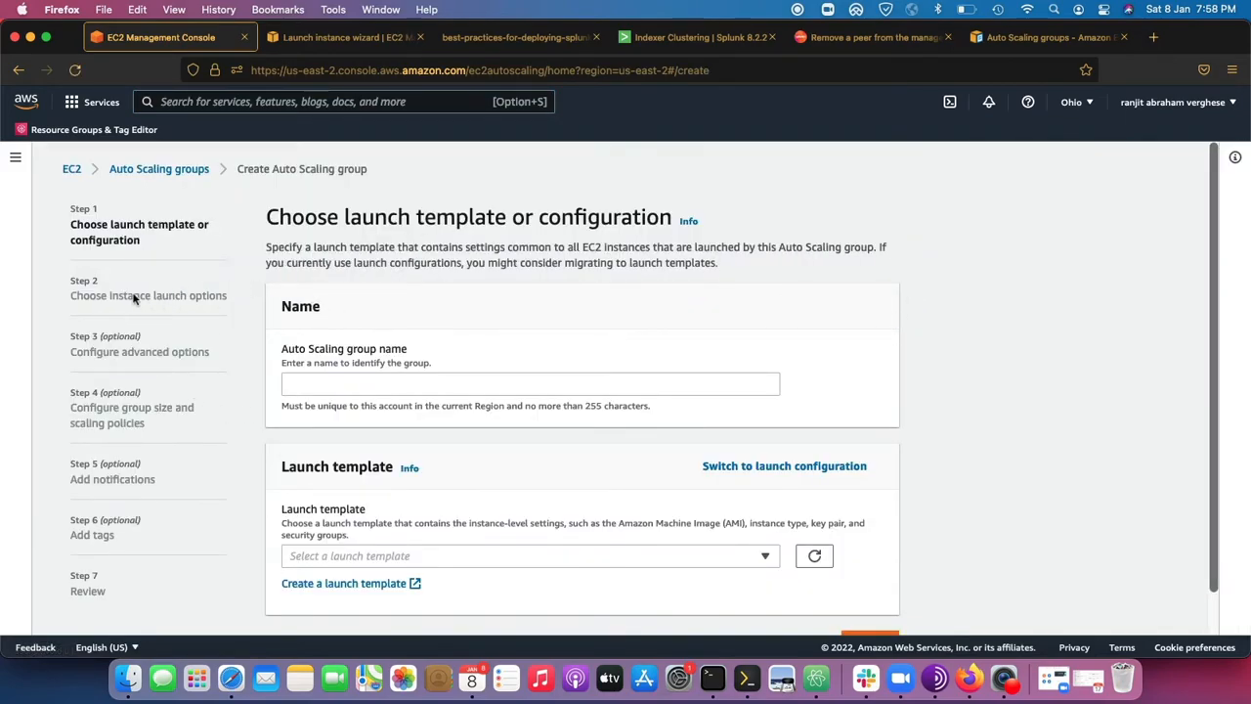
left_click(328, 385)
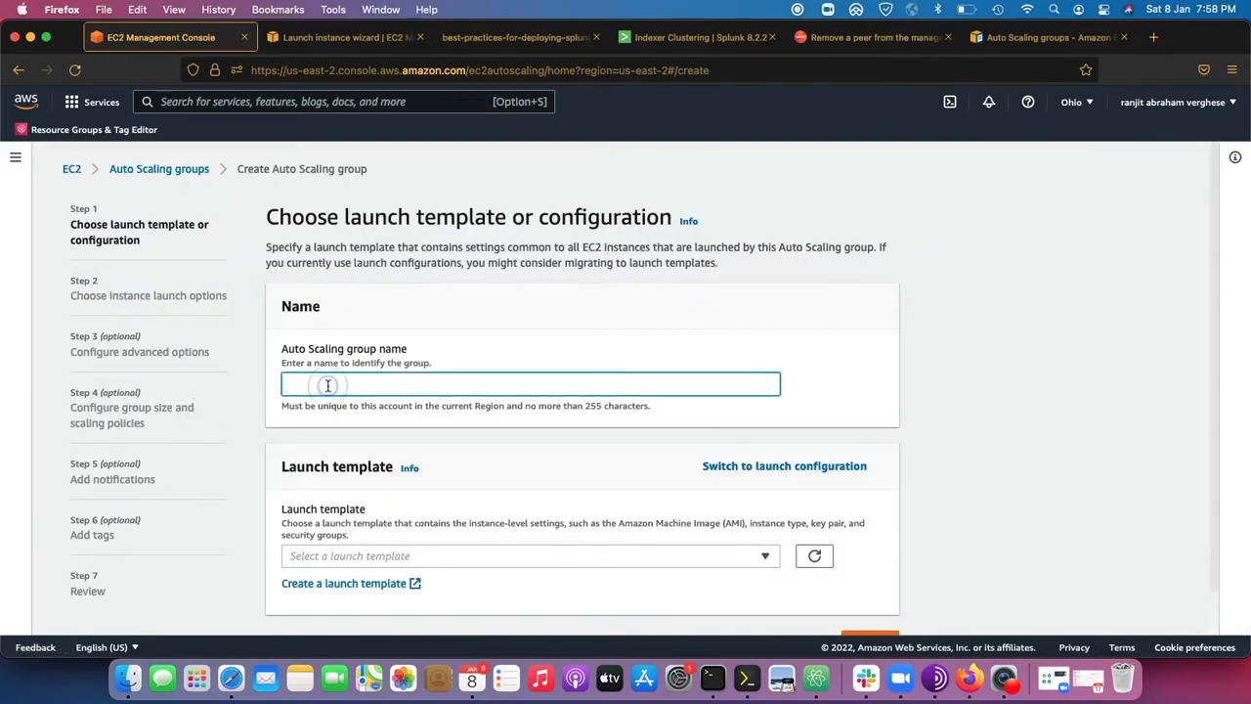
type("my")
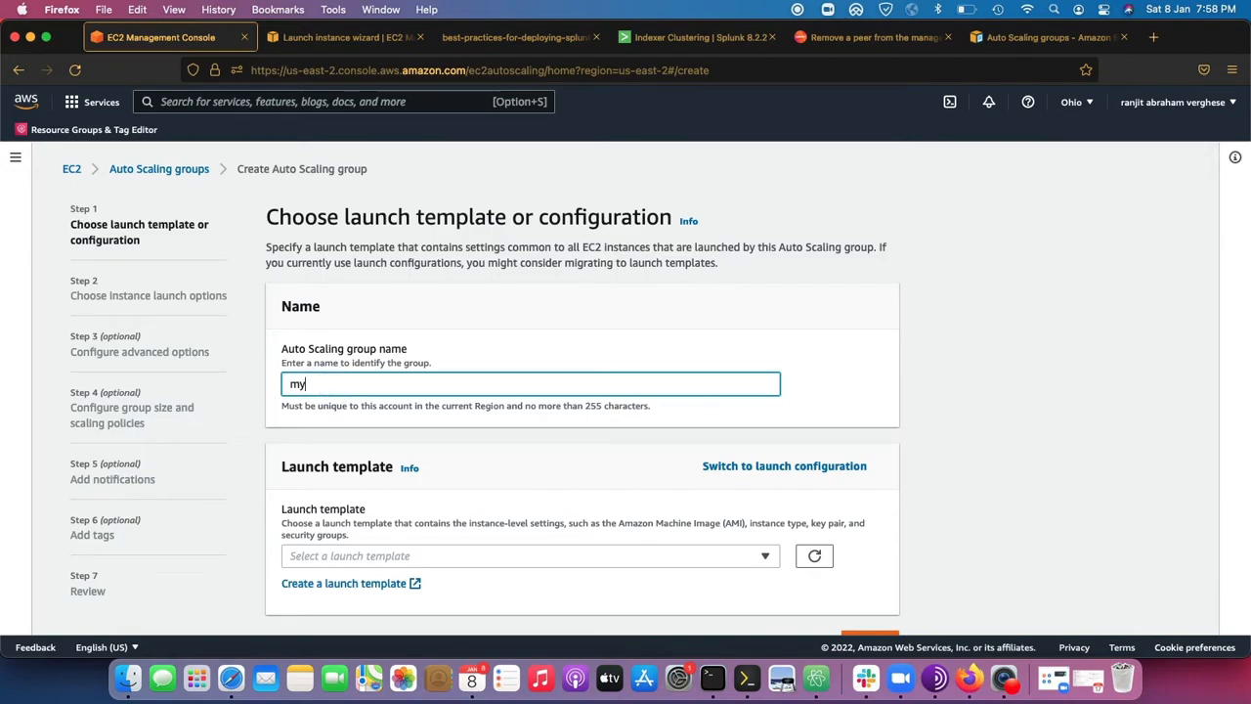
type("autoscaling")
Base the Auto Scaling group on the Mysplunklaunch launch configuration instead of a launch template and continue to the instance launch options.
scroll(399, 511, "down", 2)
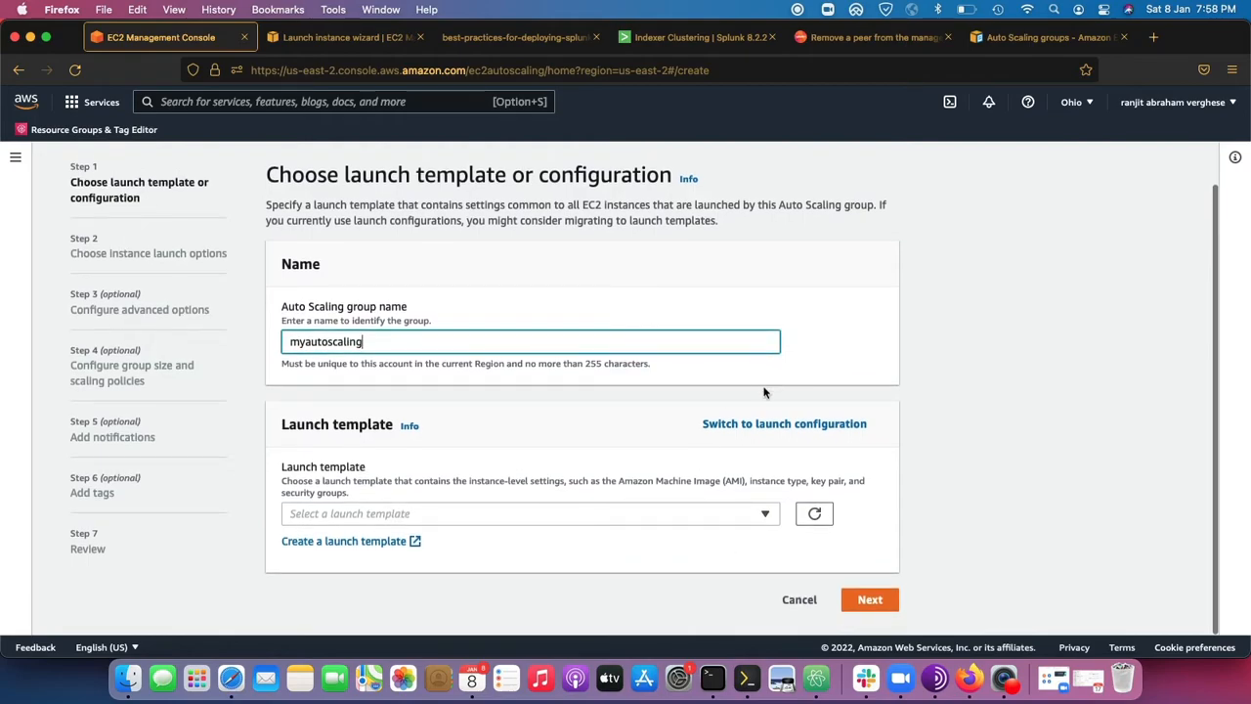
left_click(748, 424)
left_click(636, 522)
left_click(548, 569)
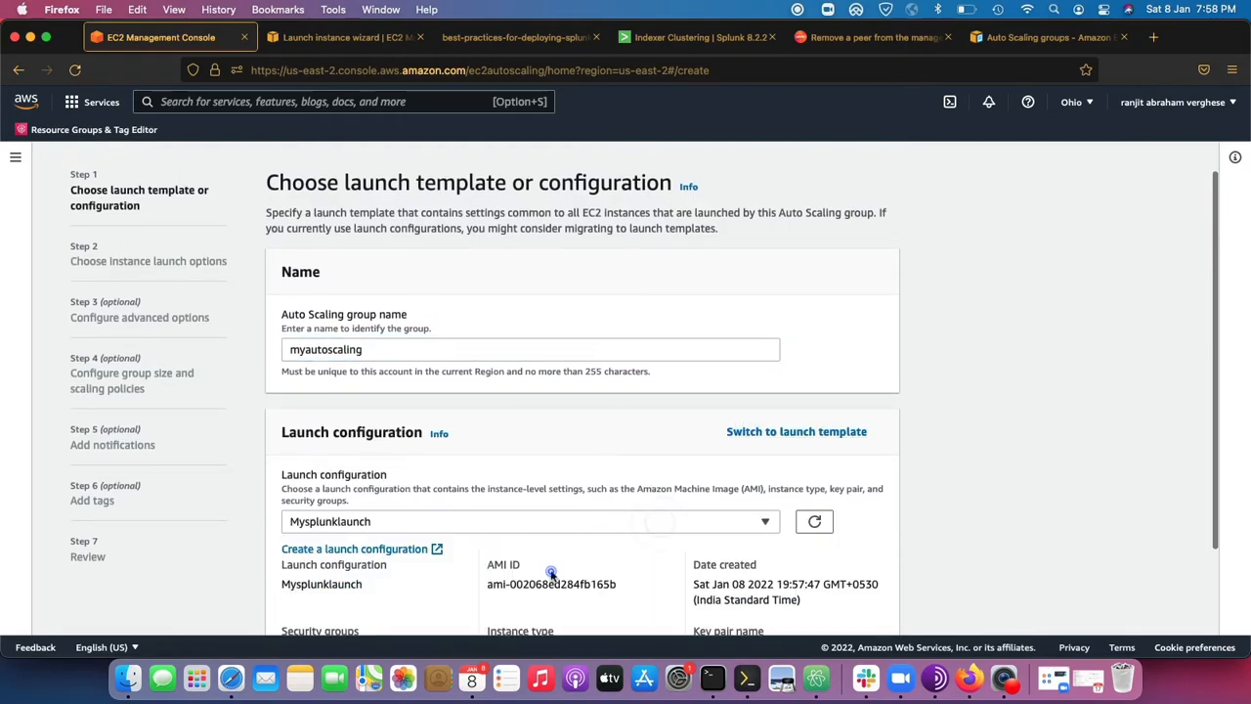
scroll(427, 362, "down", 5)
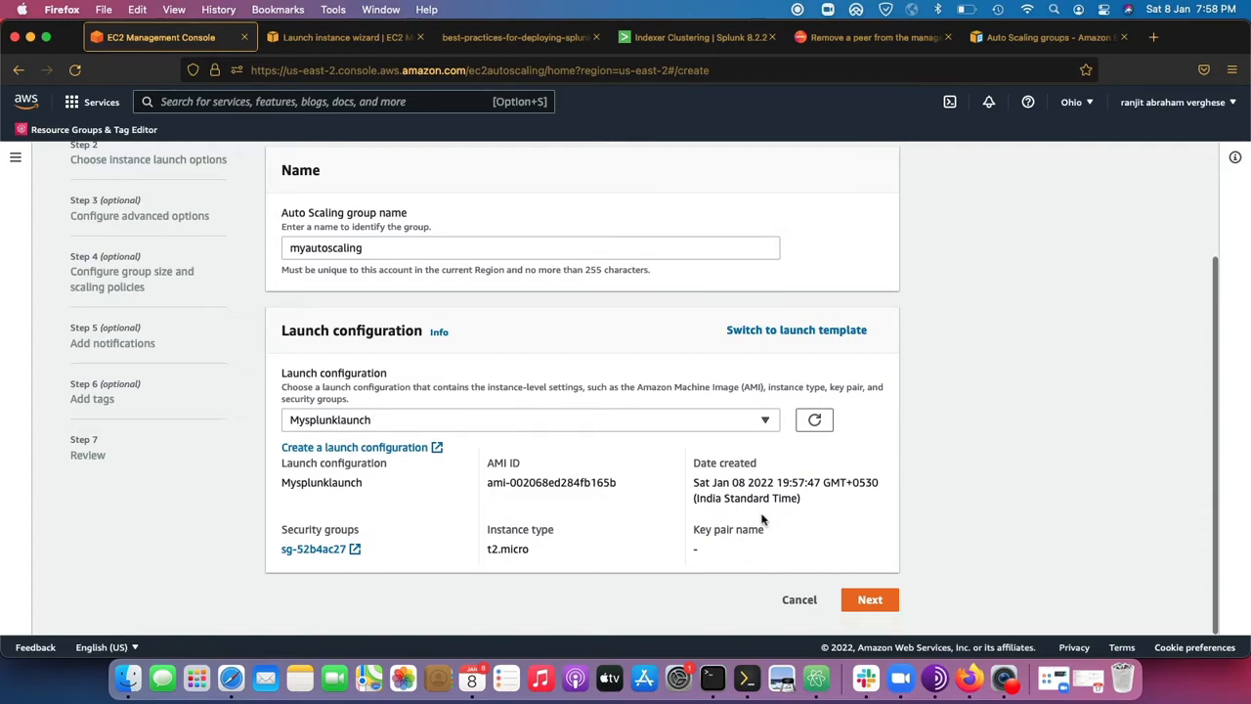
left_click(866, 598)
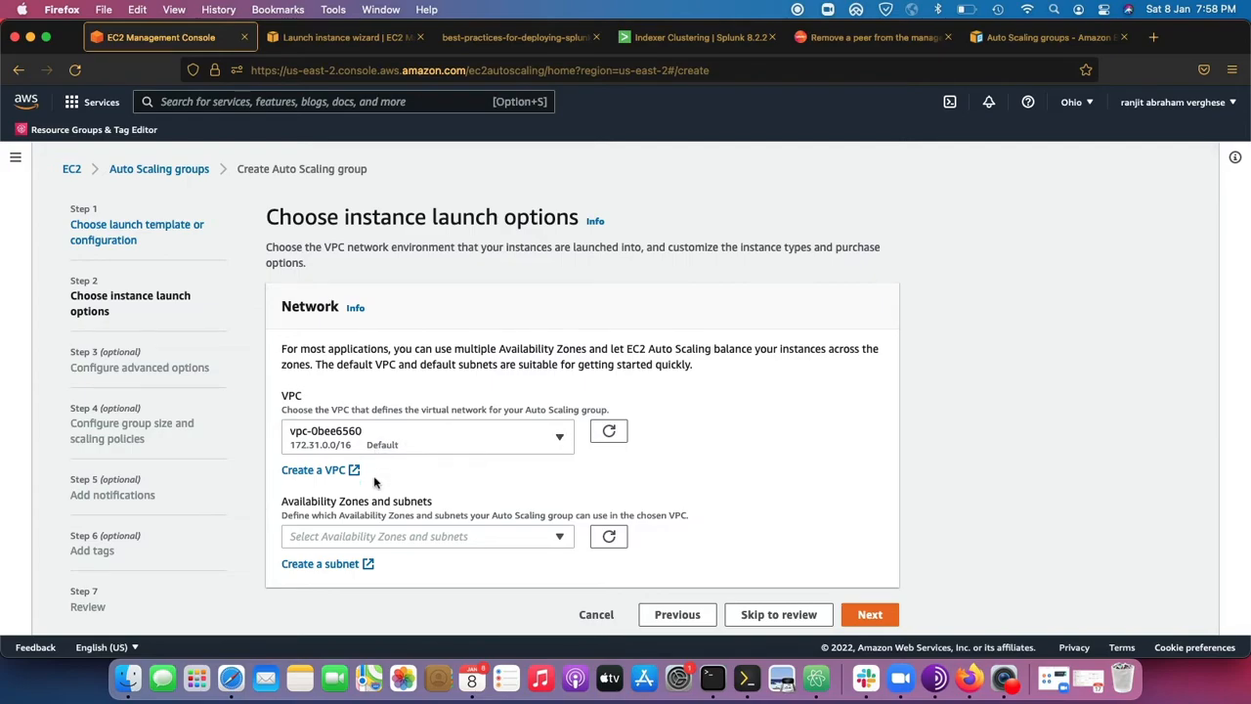
Assign the us-east-2b subnet subnet-b3da33ce in the default VPC to the group and continue to the advanced options.
left_click(422, 541)
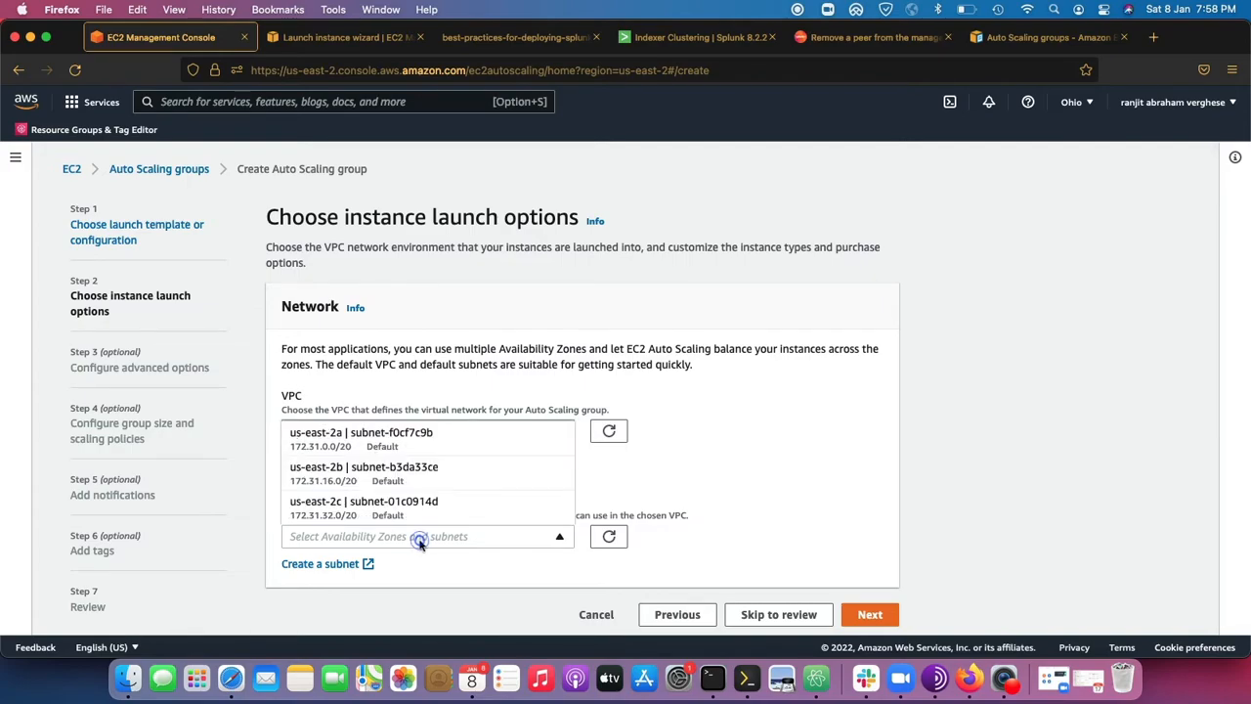
left_click(386, 470)
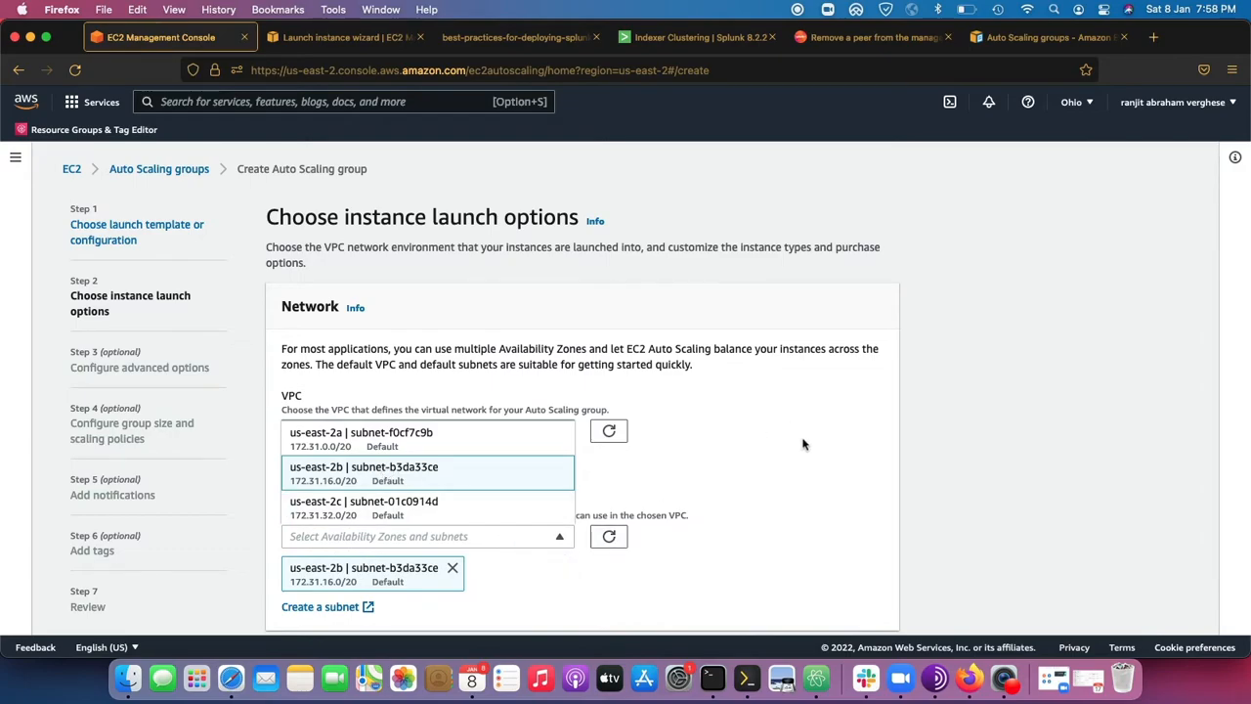
left_click(792, 467)
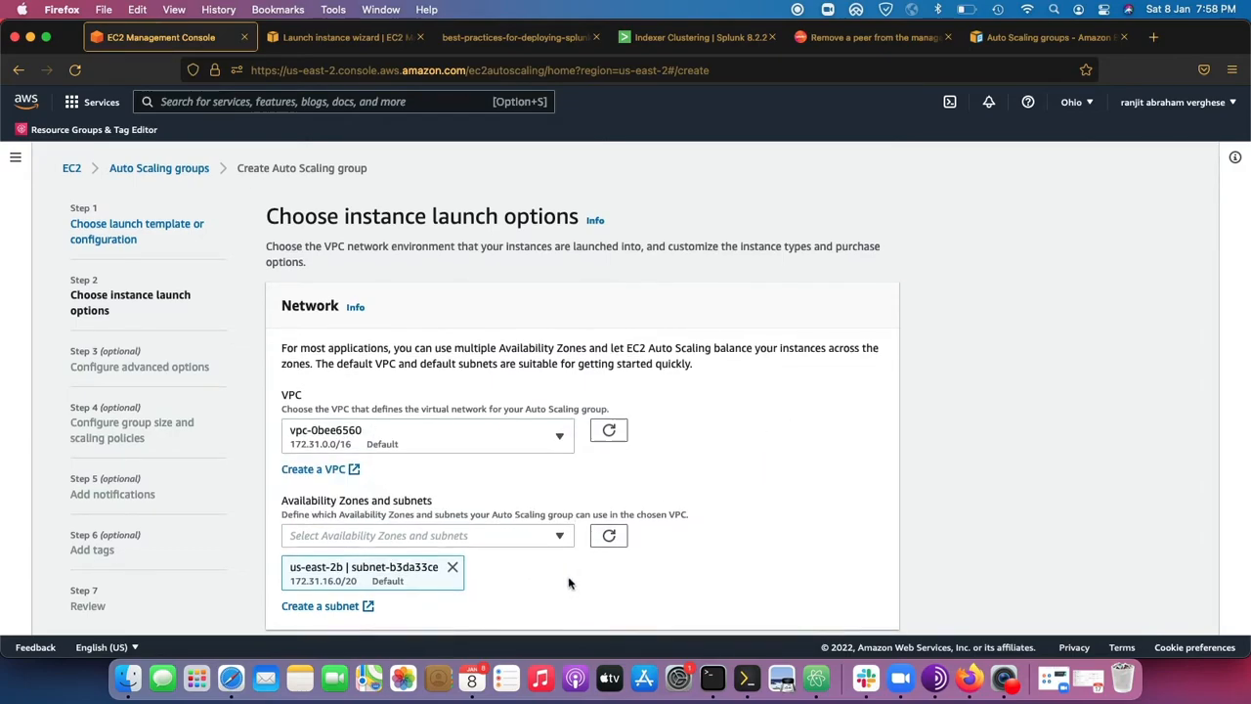
scroll(393, 562, "down", 2)
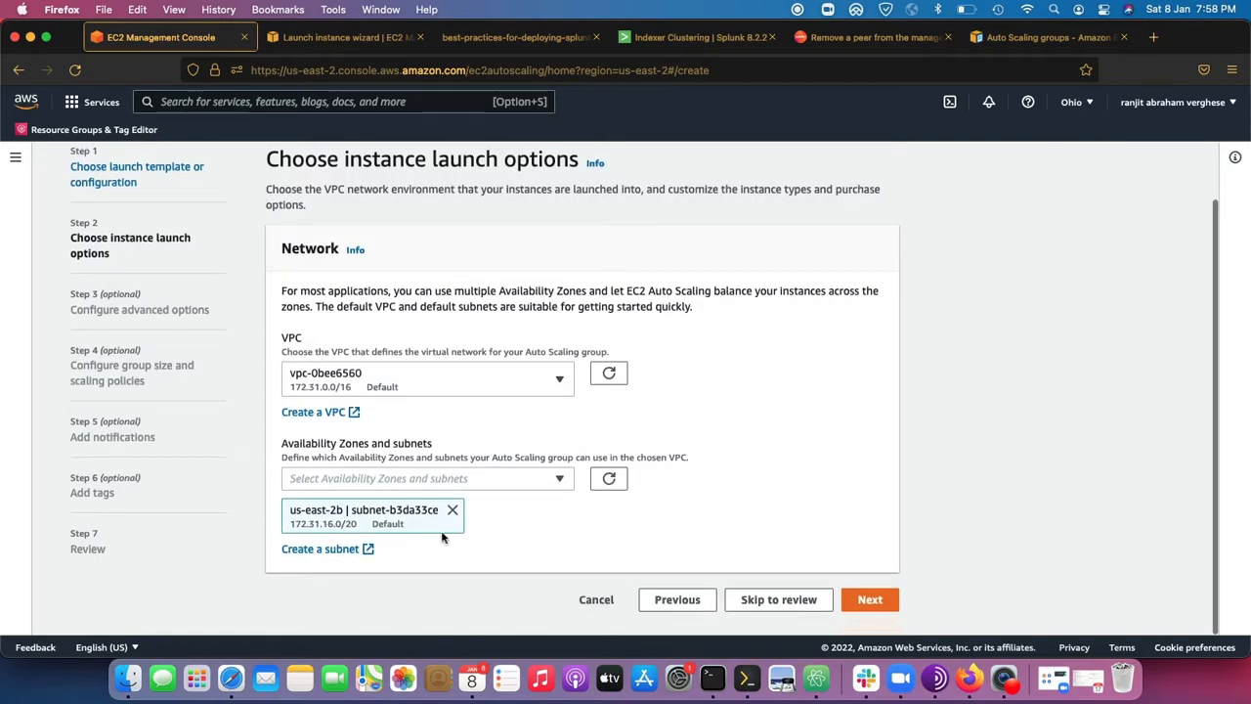
left_click(873, 598)
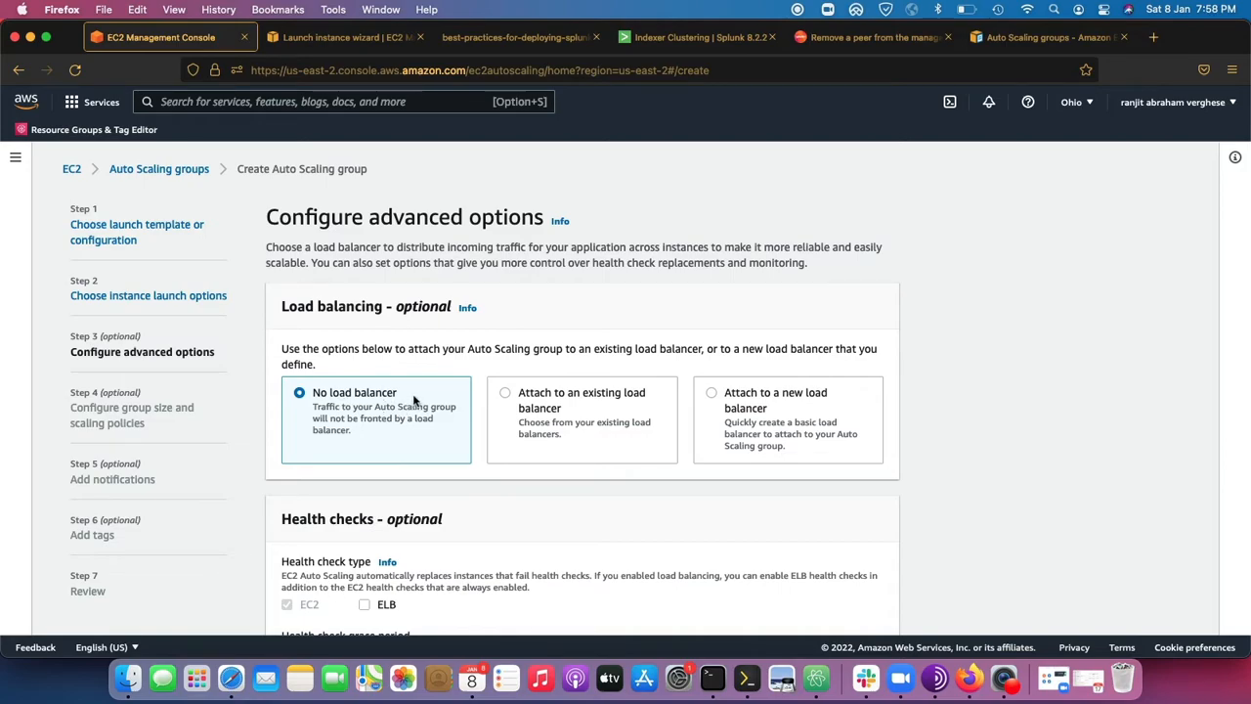
Keep the No load balancer option and default health checks, and continue to the group size and scaling policies.
left_click_drag(410, 395, 314, 391)
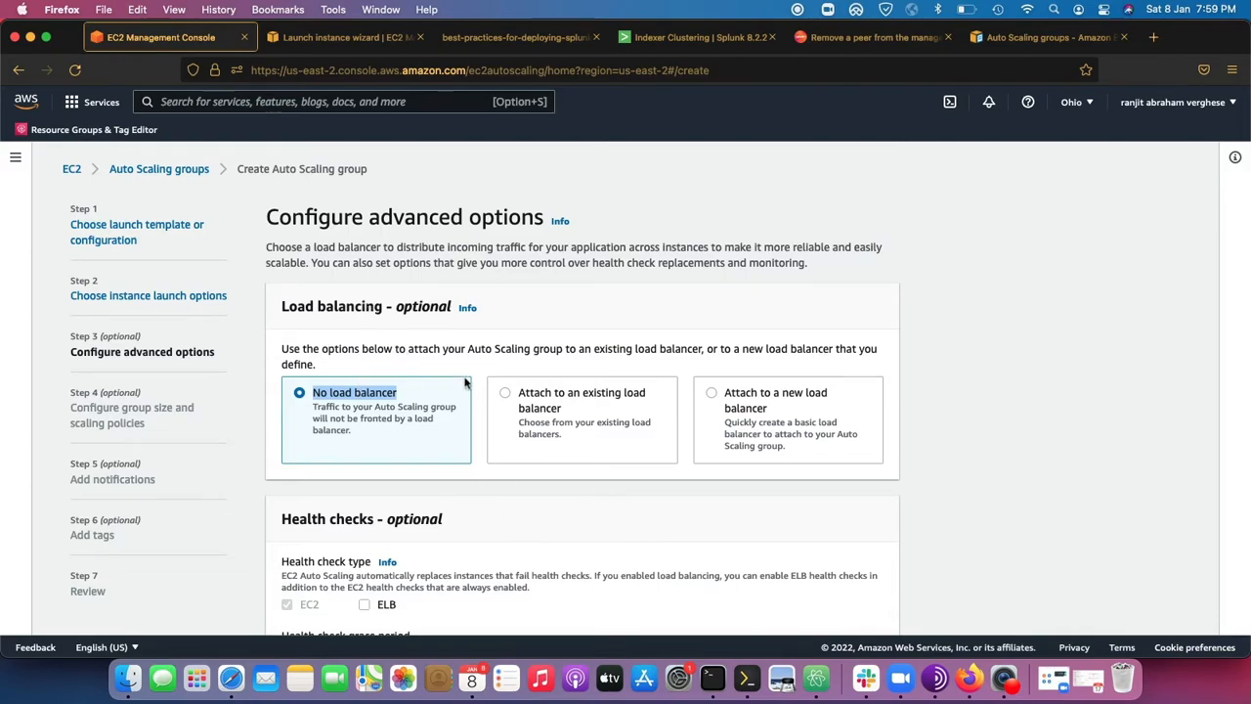
scroll(401, 392, "down", 5)
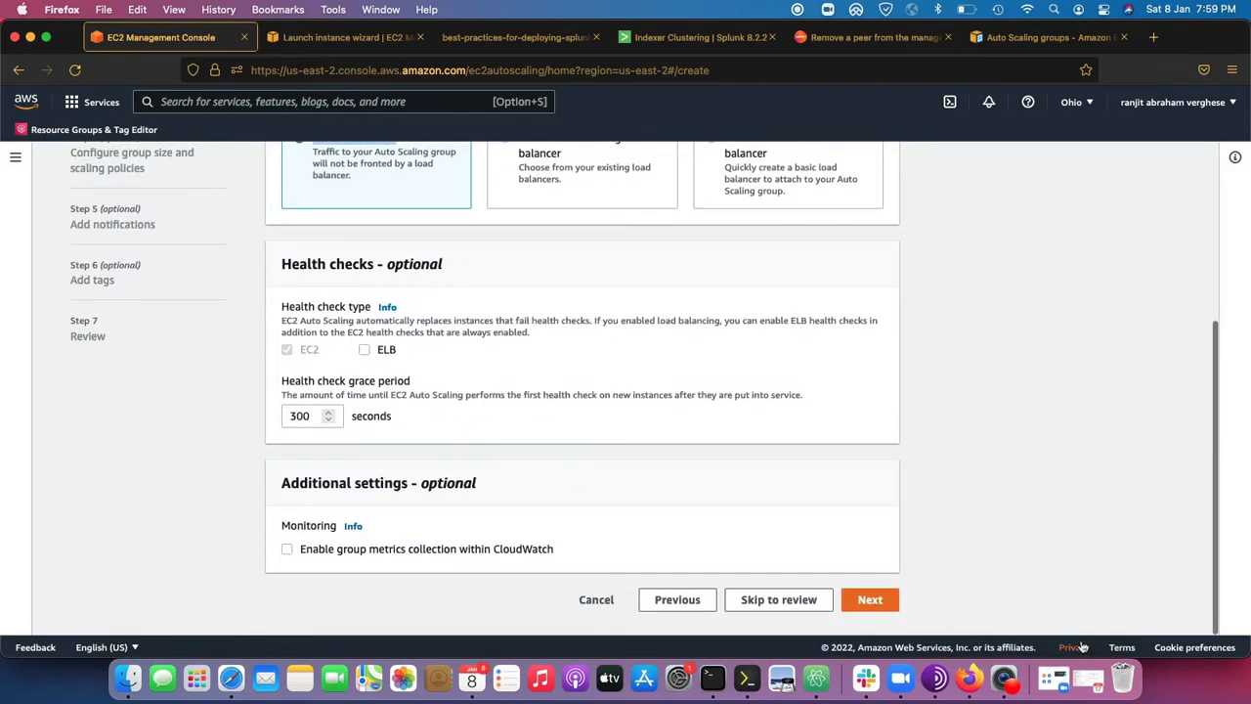
left_click(871, 600)
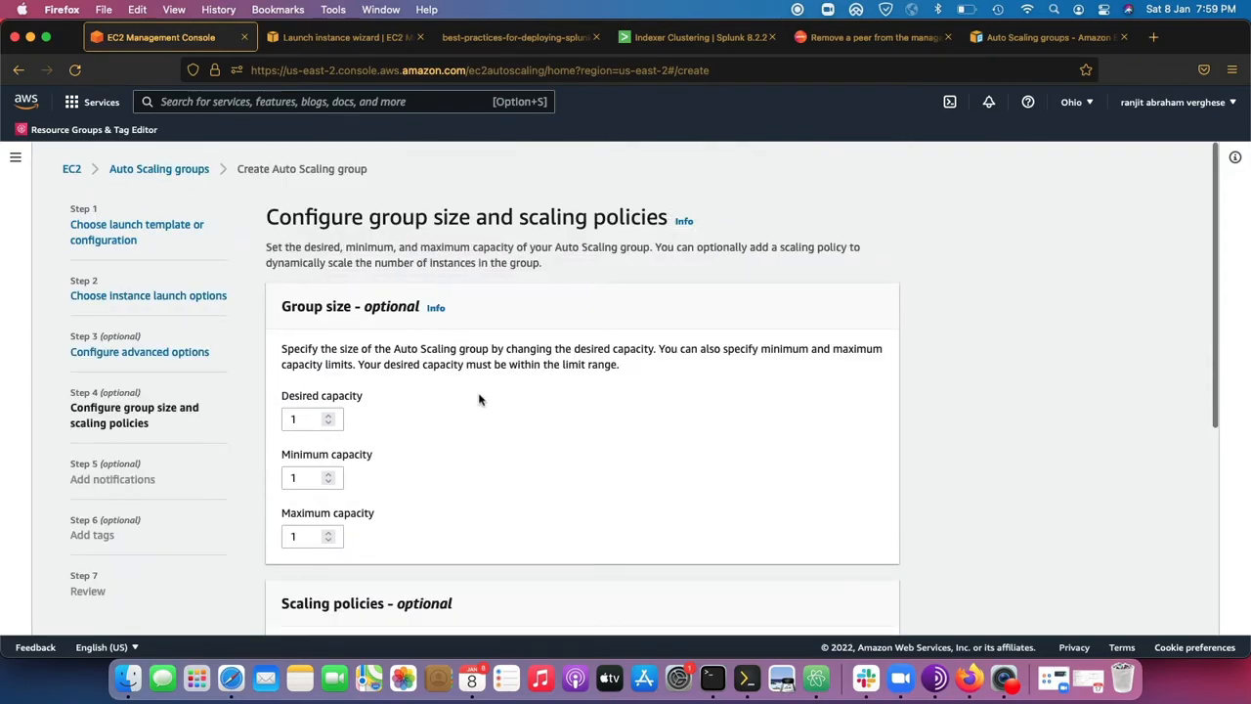
Set the Auto Scaling group's desired capacity to 3.
double_click(311, 419)
type("3")
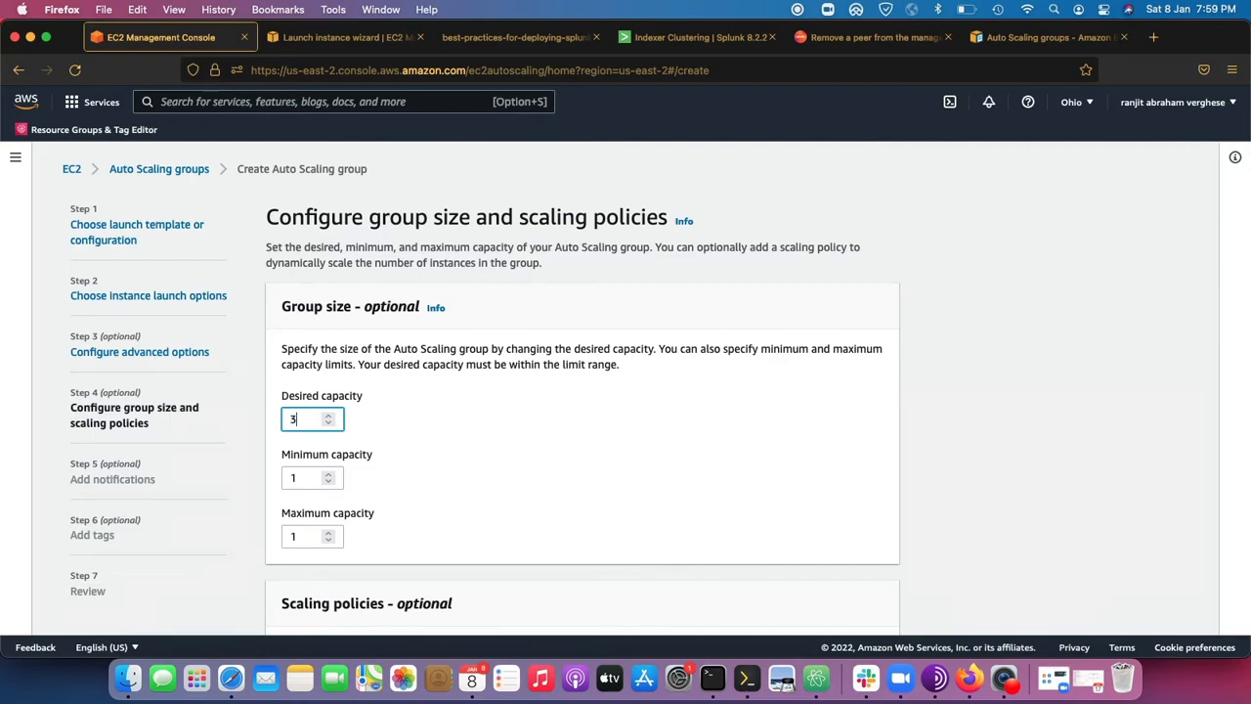
Check the replication and search factors in Splunk's Master Node Configuration, then return to the EC2 console.
left_click(651, 39)
left_click(1026, 149)
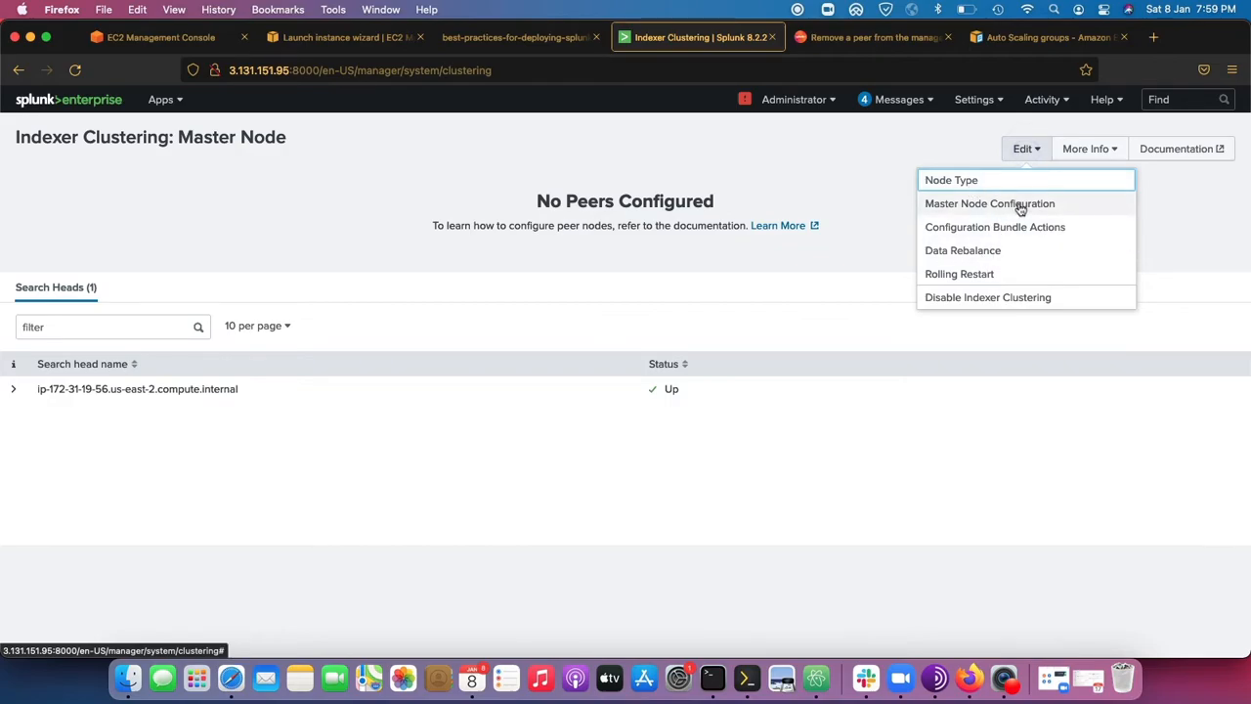
left_click(1021, 206)
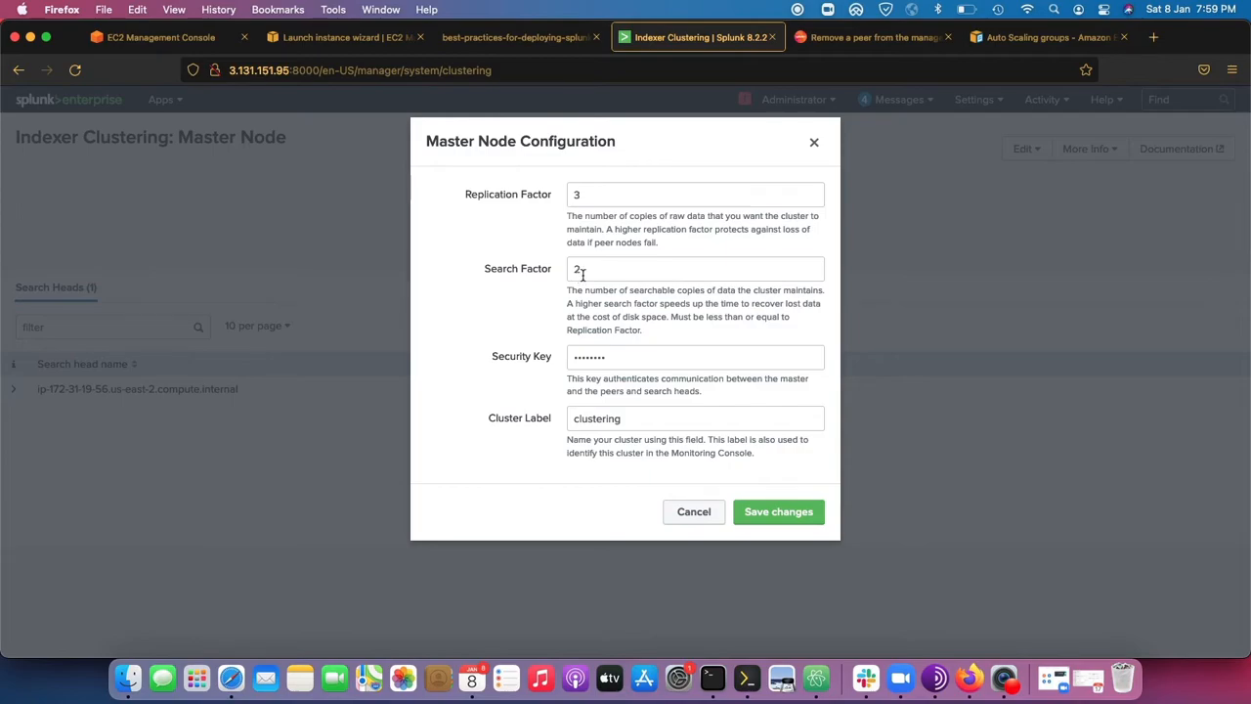
left_click(156, 39)
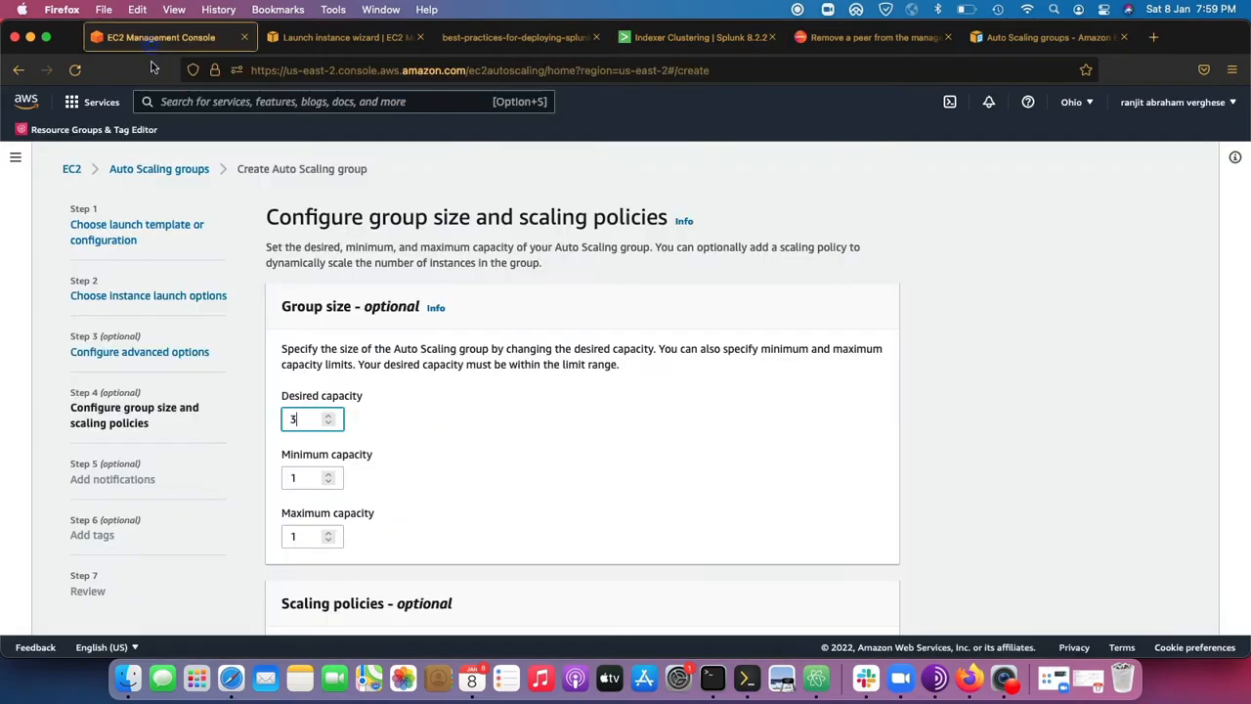
Set the group's minimum capacity to 3 and its maximum capacity to 4.
double_click(298, 419)
key("Tab")
key("BackSpace")
type("3")
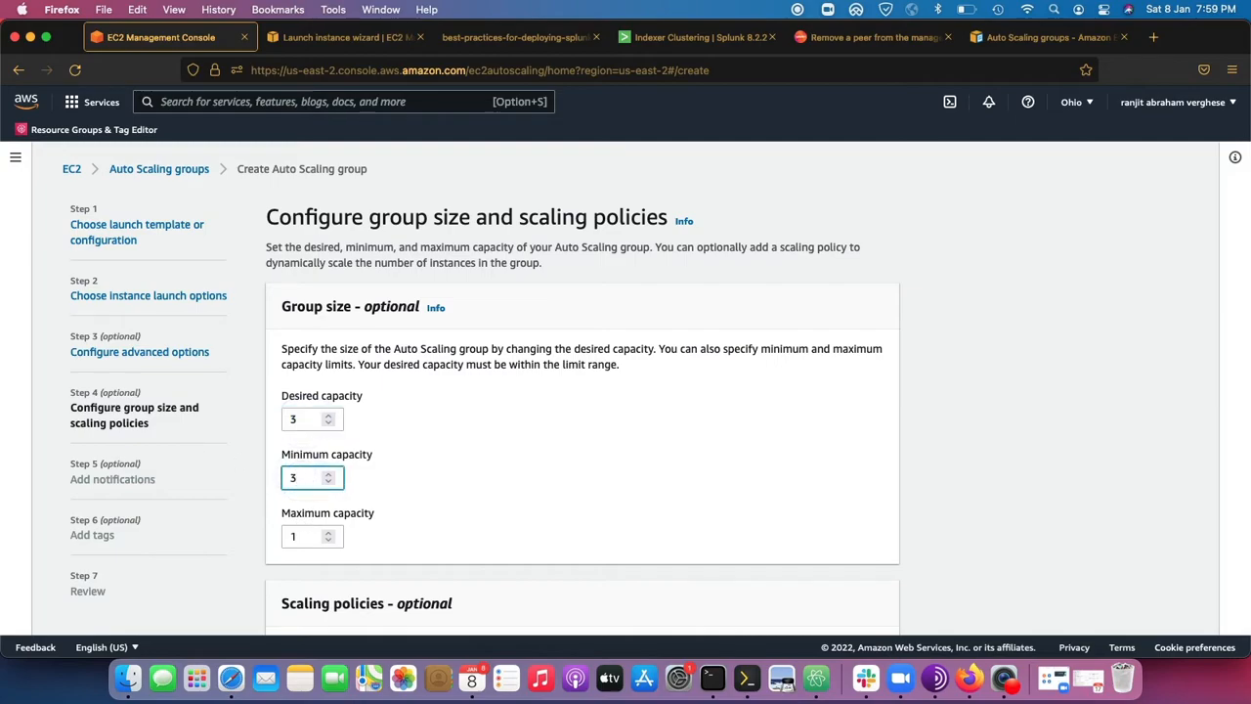
left_click(315, 538)
double_click(295, 536)
type("4")
left_click(458, 531)
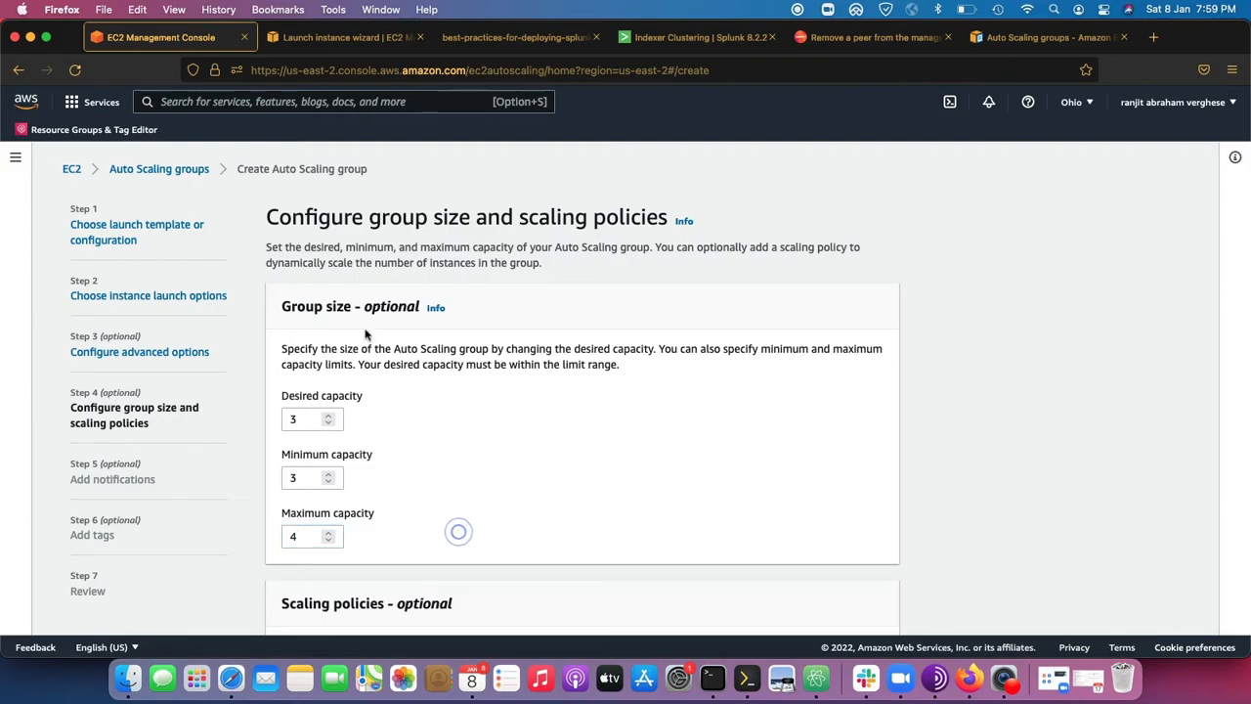
Read the group size instructions on desired capacity and its minimum and maximum limits.
left_click_drag(284, 348, 696, 402)
left_click(664, 380)
left_click_drag(629, 378, 267, 343)
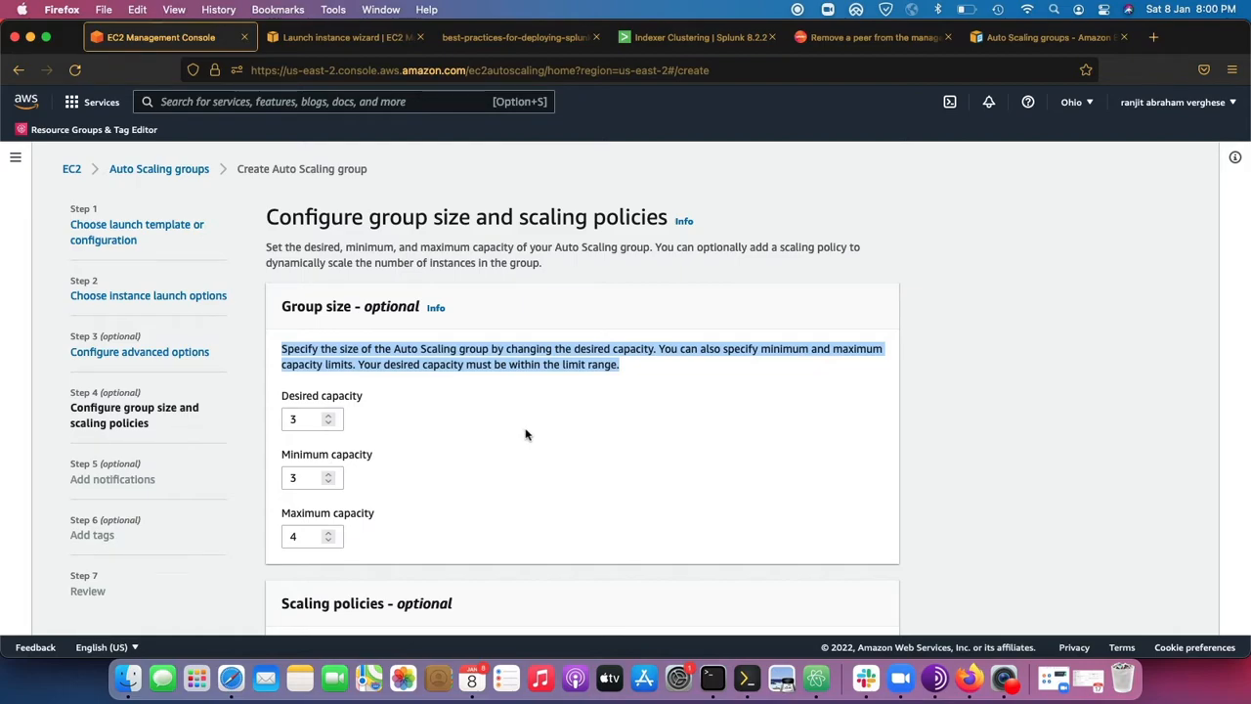
Enable a target tracking scaling policy, look over the available metric types and keep Average CPU utilization.
scroll(525, 434, "down", 5)
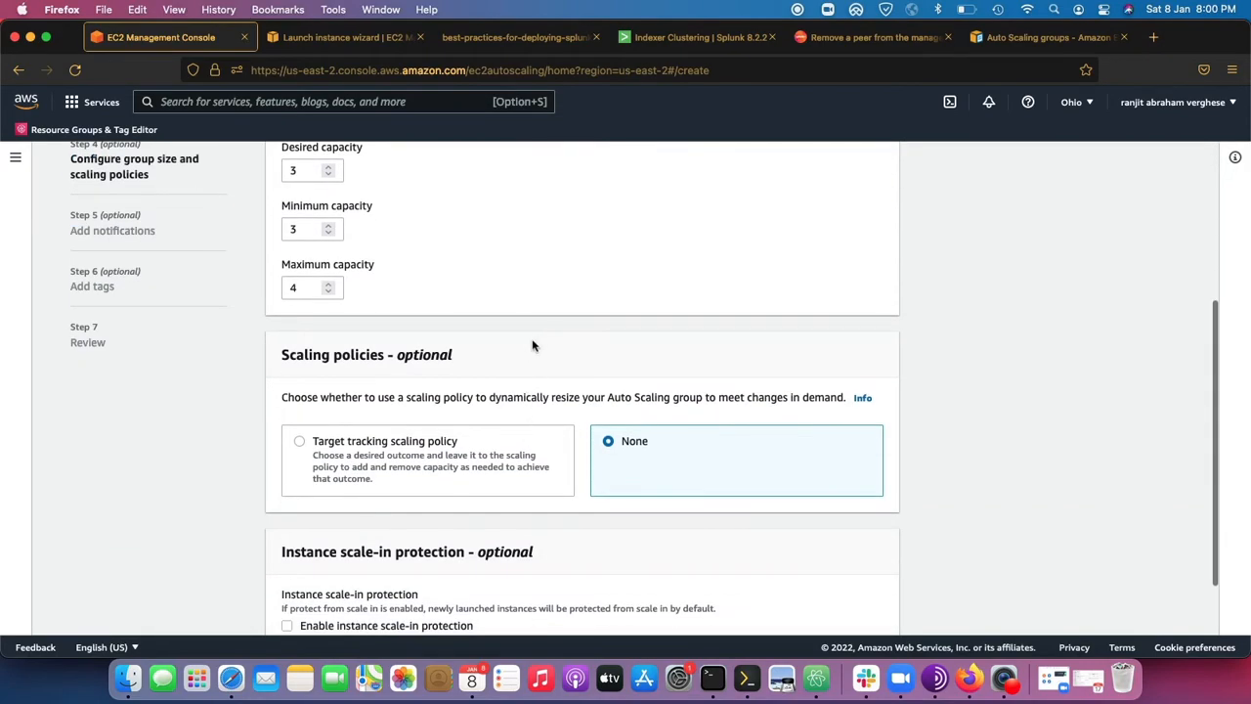
scroll(532, 343, "down", 2)
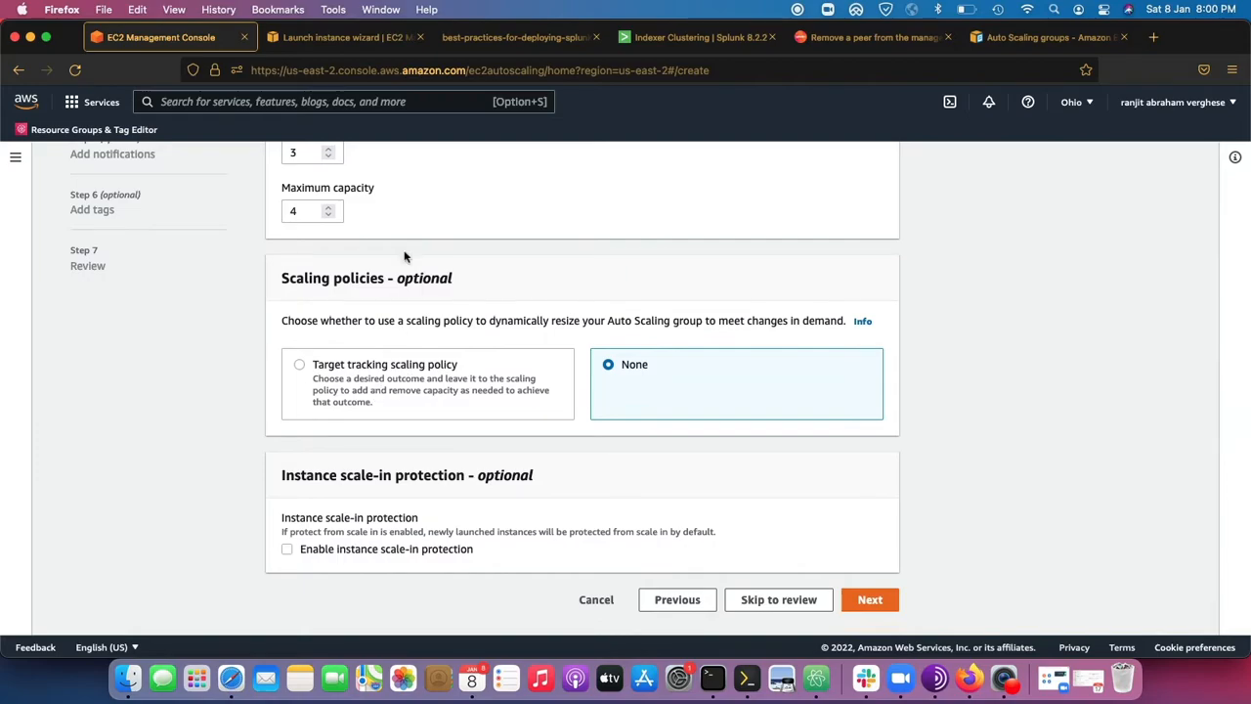
left_click(336, 375)
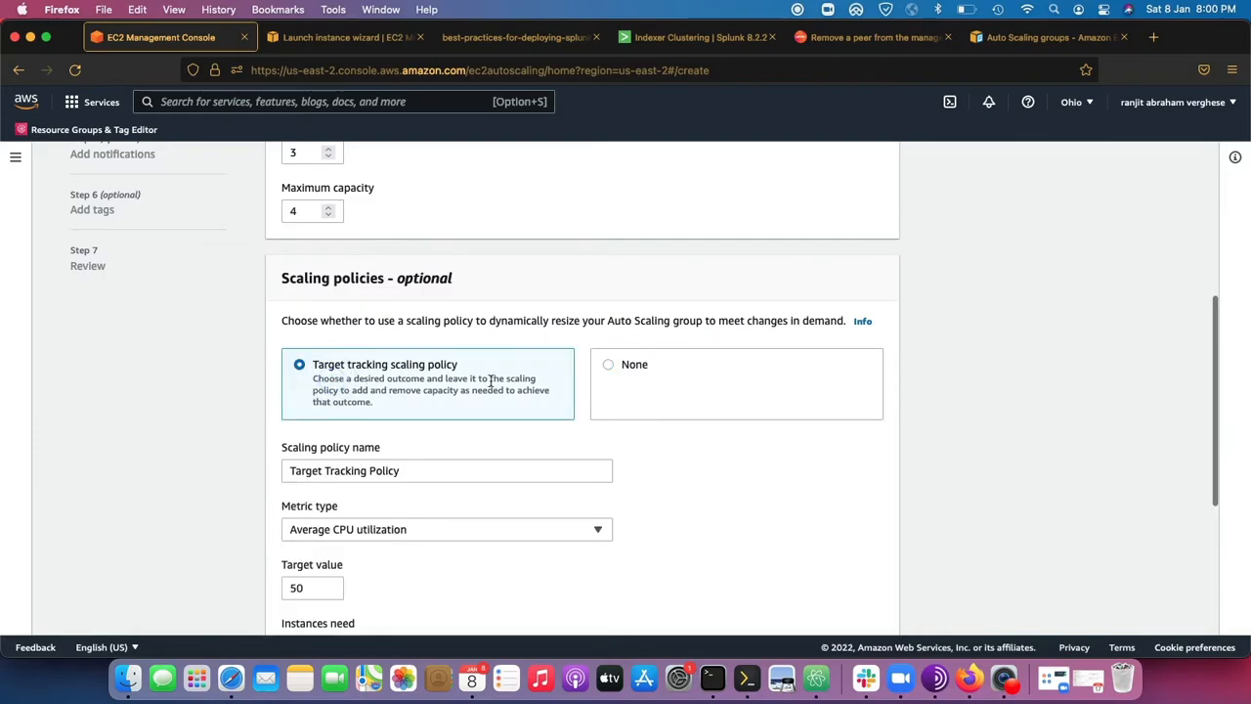
left_click(435, 529)
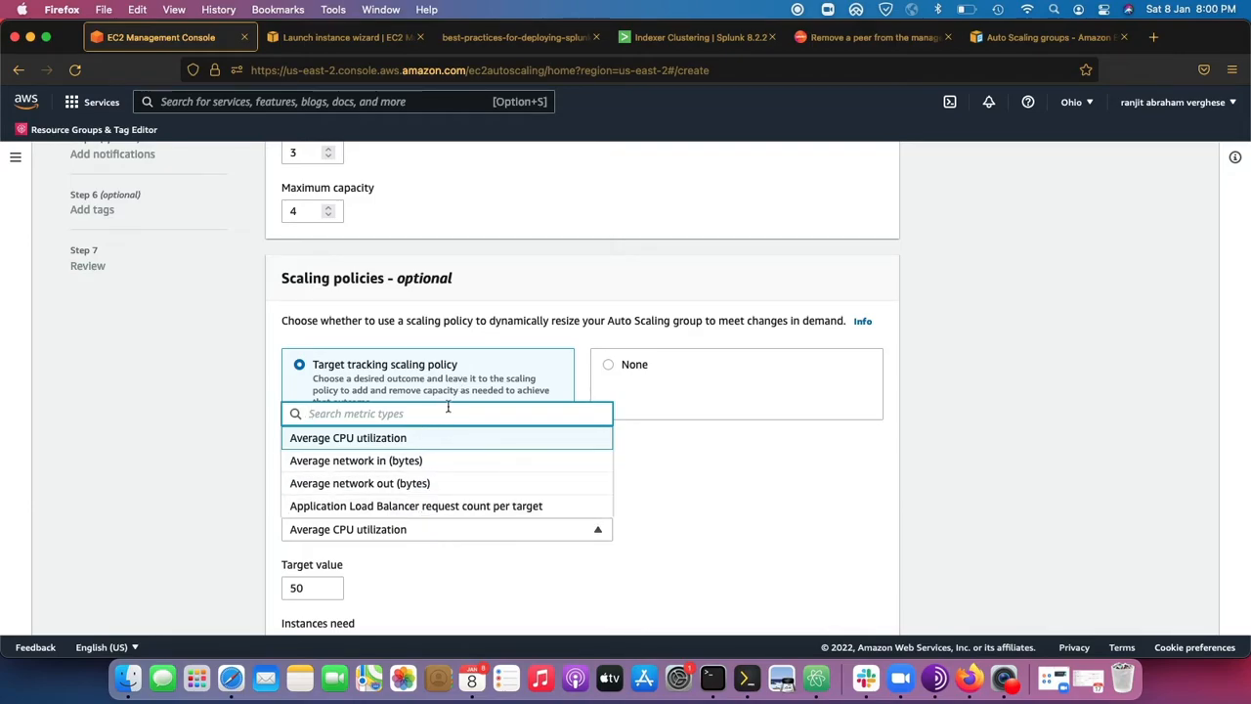
left_click(711, 473)
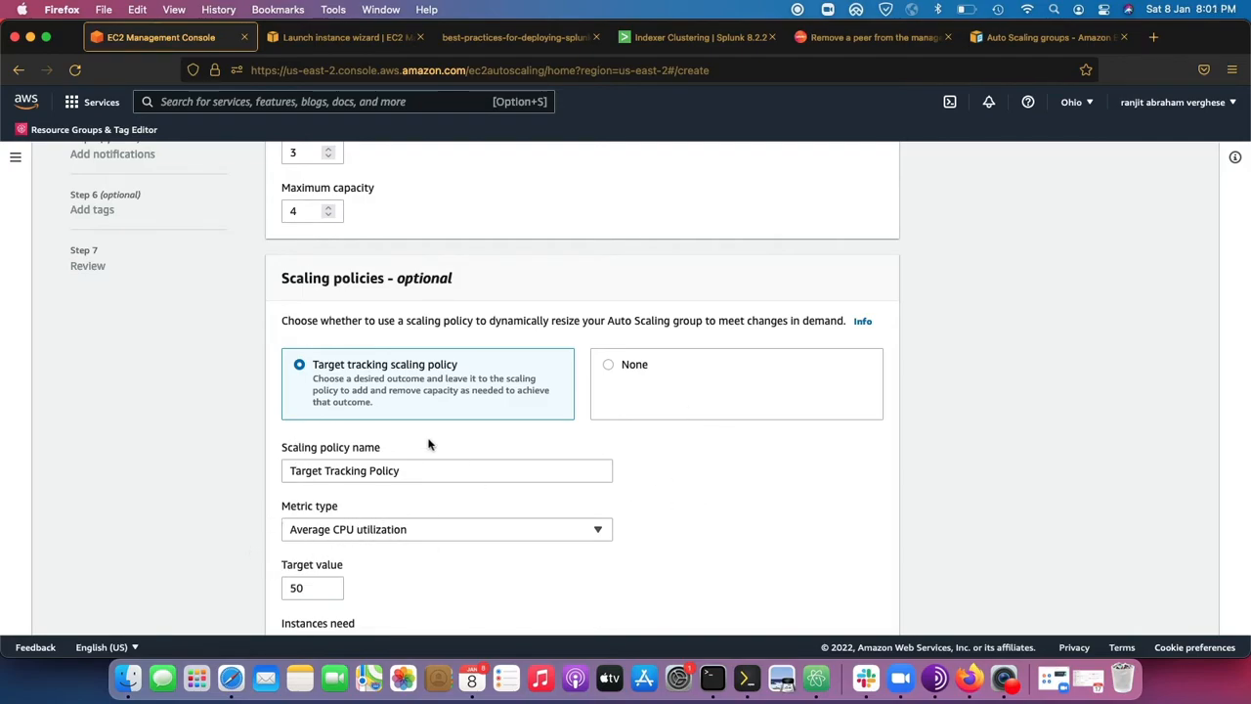
scroll(497, 499, "down", 3)
scroll(484, 460, "down", 1)
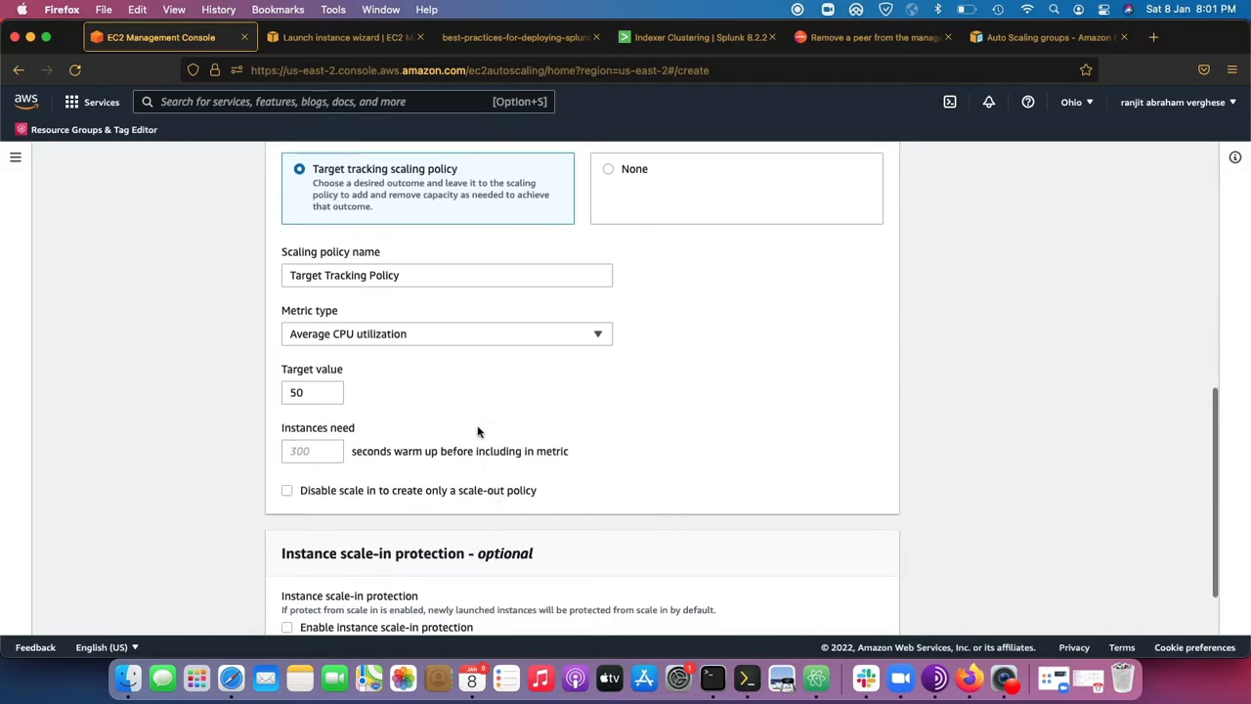
Switch the Auto Scaling group's scaling policy to None.
scroll(478, 431, "up", 2)
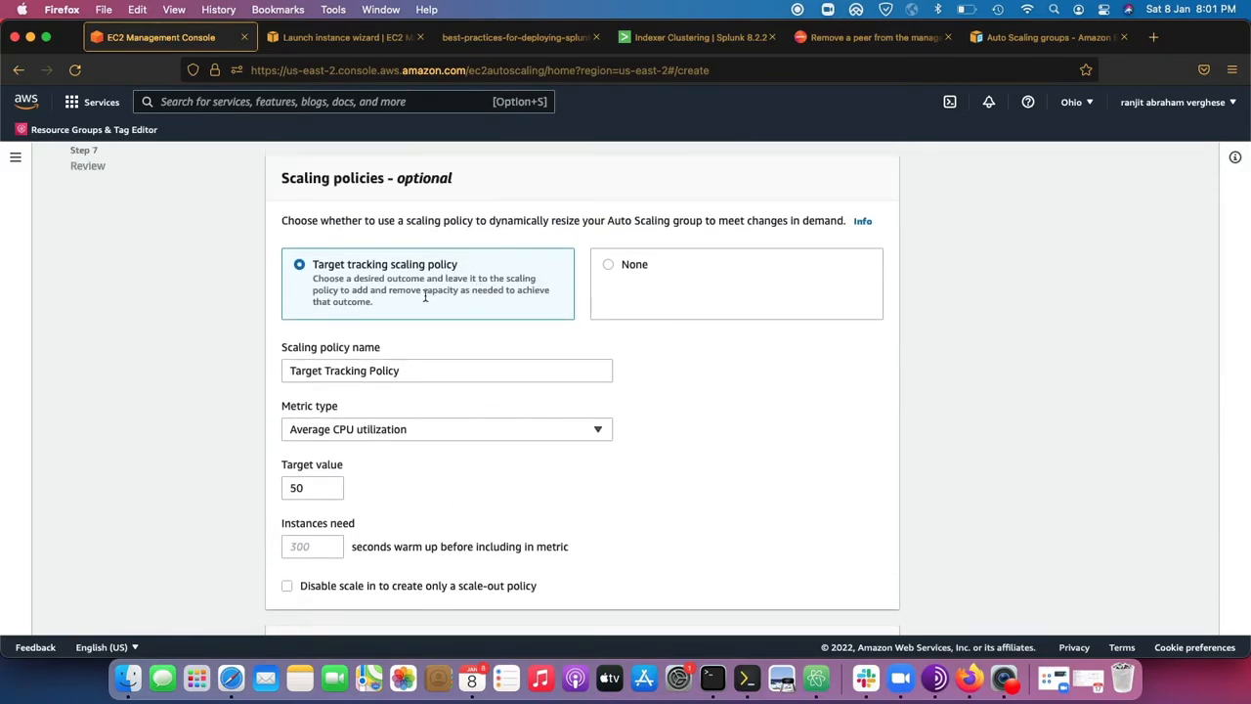
left_click(643, 301)
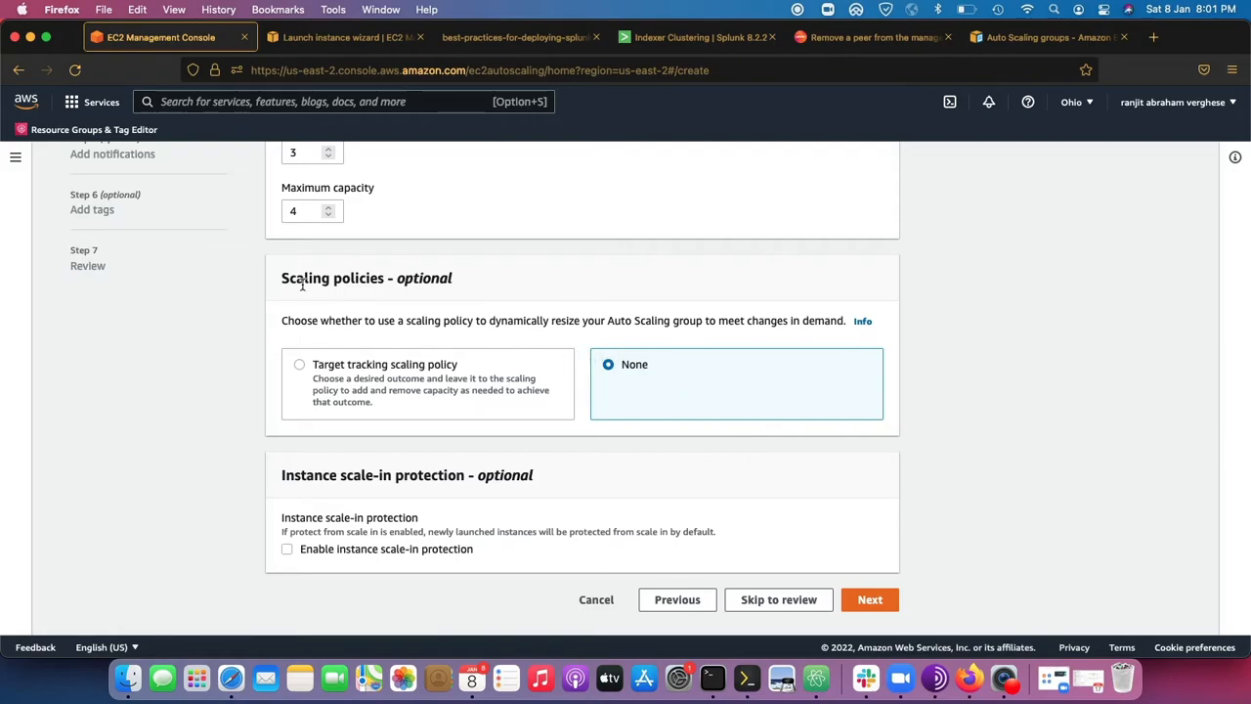
left_click_drag(290, 279, 394, 283)
scroll(393, 285, "up", 3)
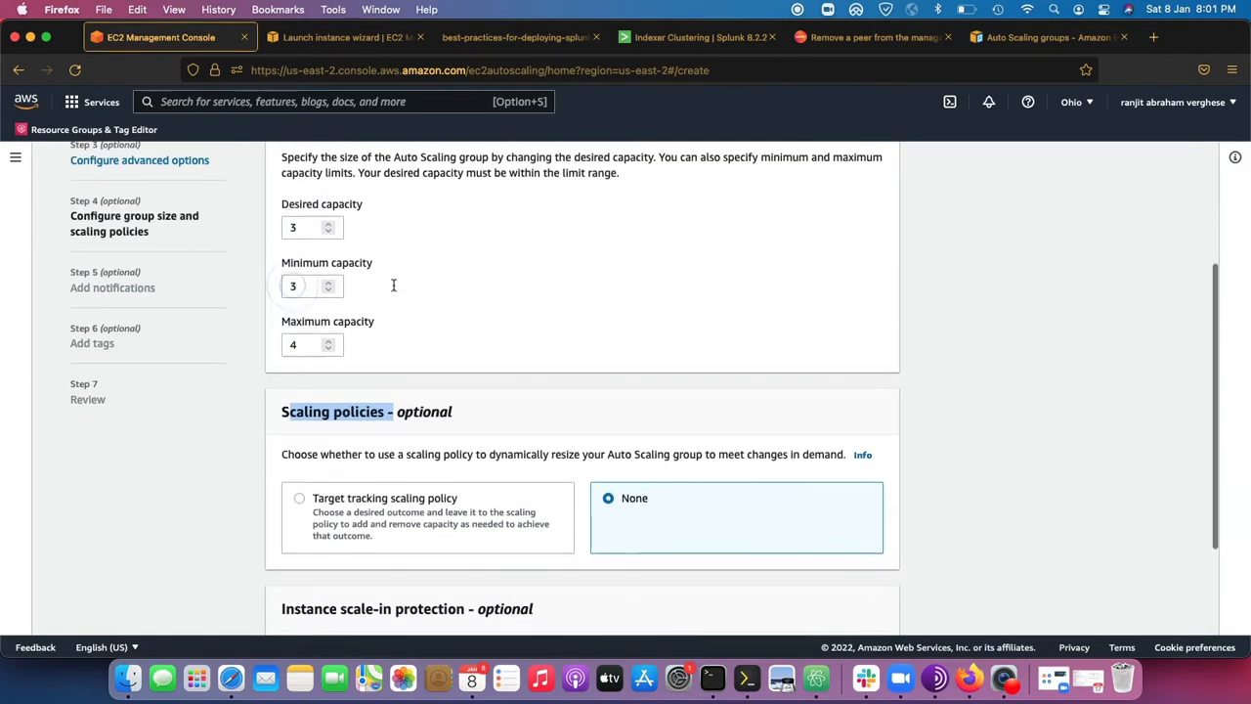
Recheck the group size instructions along with the desired and minimum capacity values.
left_click_drag(284, 173, 359, 174)
scroll(360, 181, "up", 2)
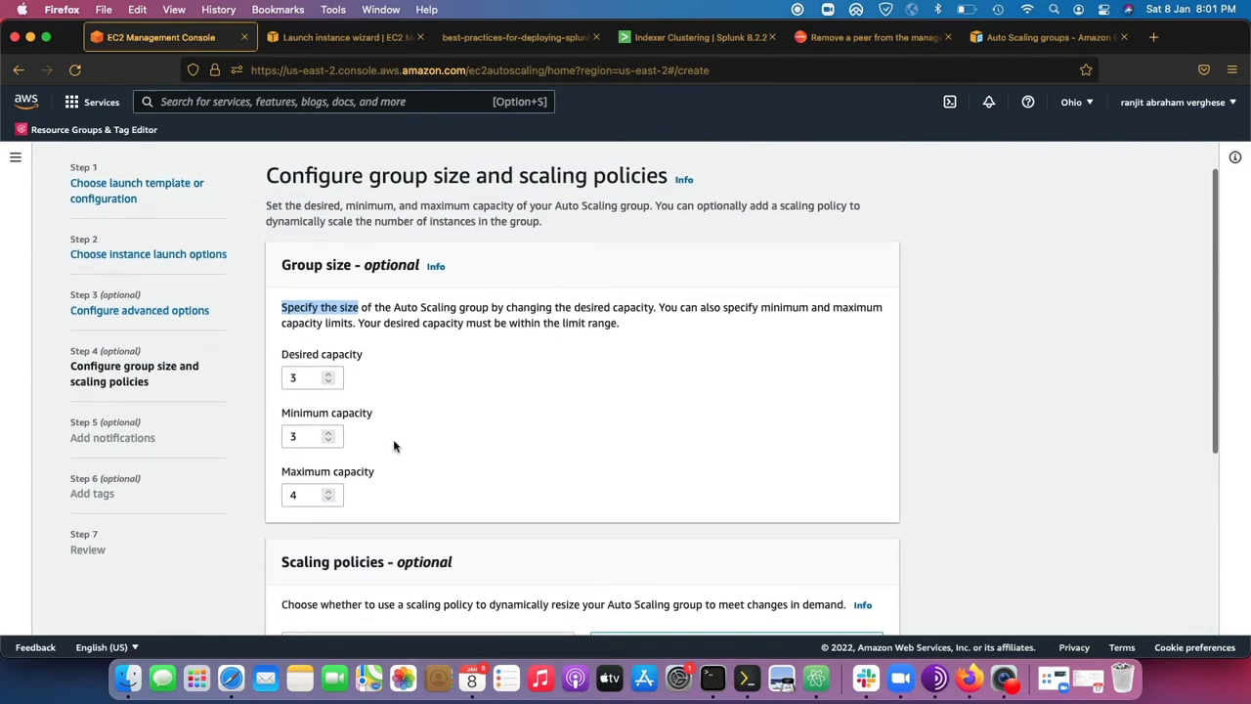
left_click_drag(648, 327, 266, 300)
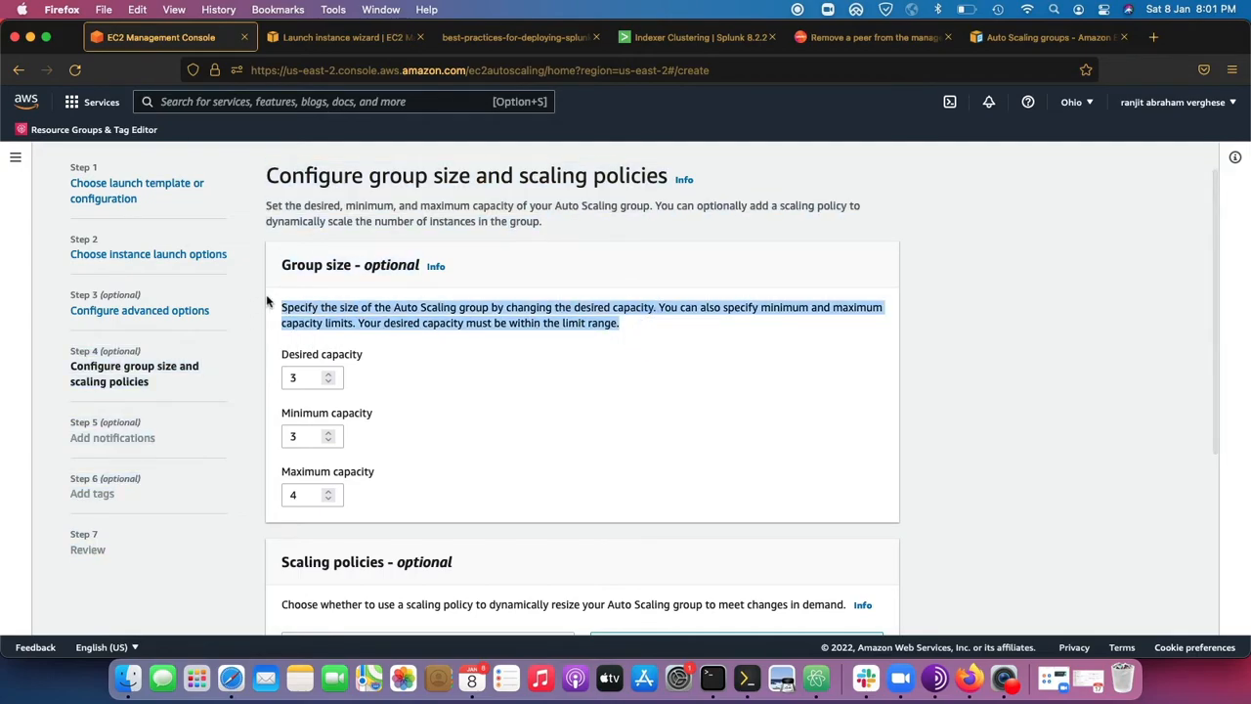
left_click_drag(300, 379, 282, 384)
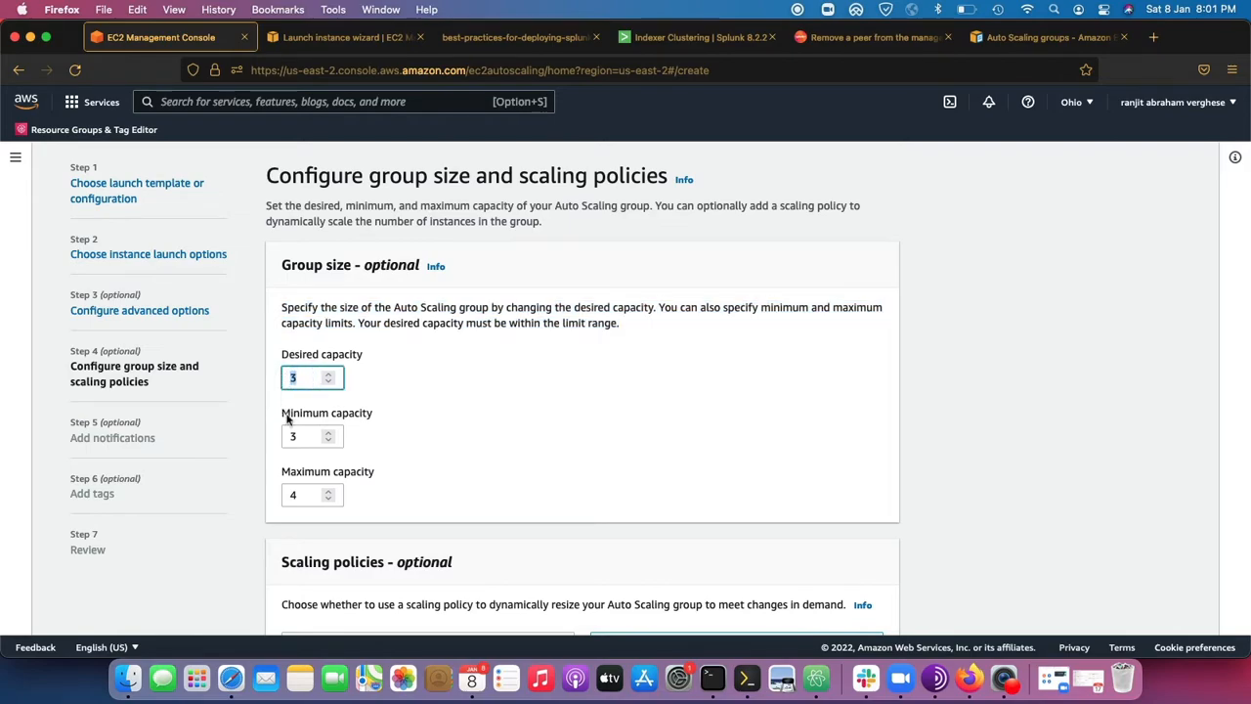
double_click(291, 436)
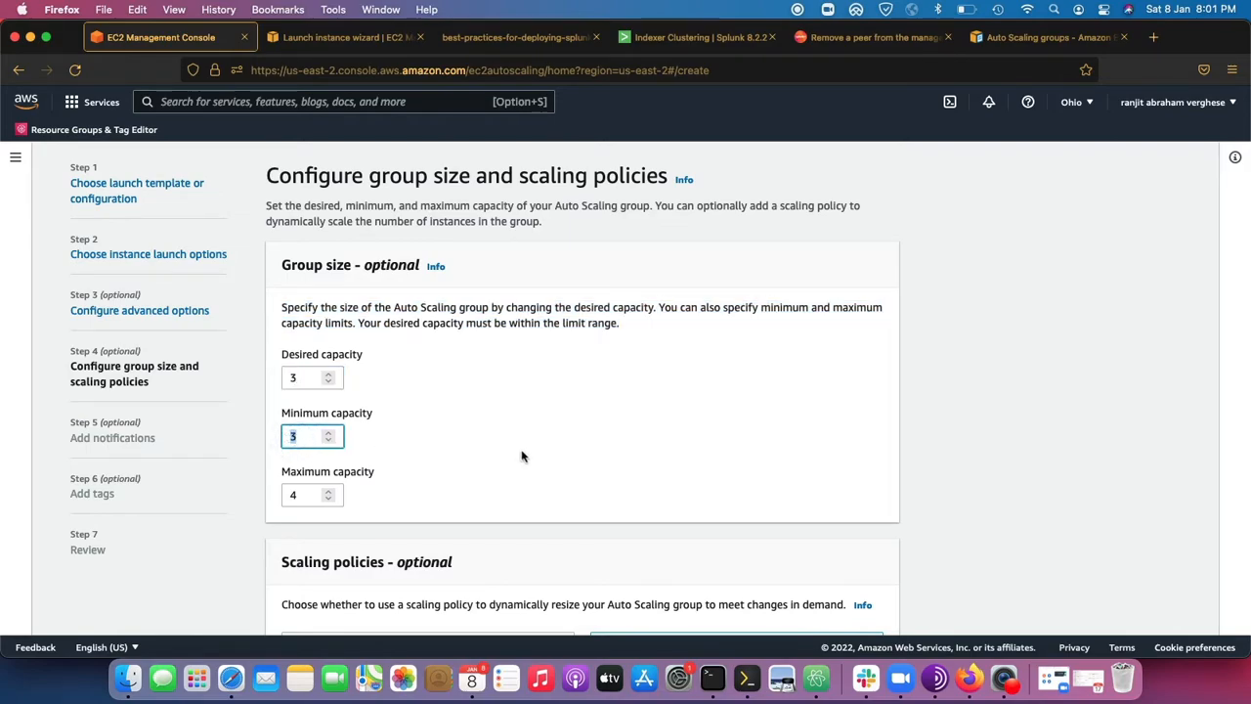
Accept the group size settings, read the SNS notifications description and continue to the tags step without adding a notification.
scroll(522, 460, "down", 5)
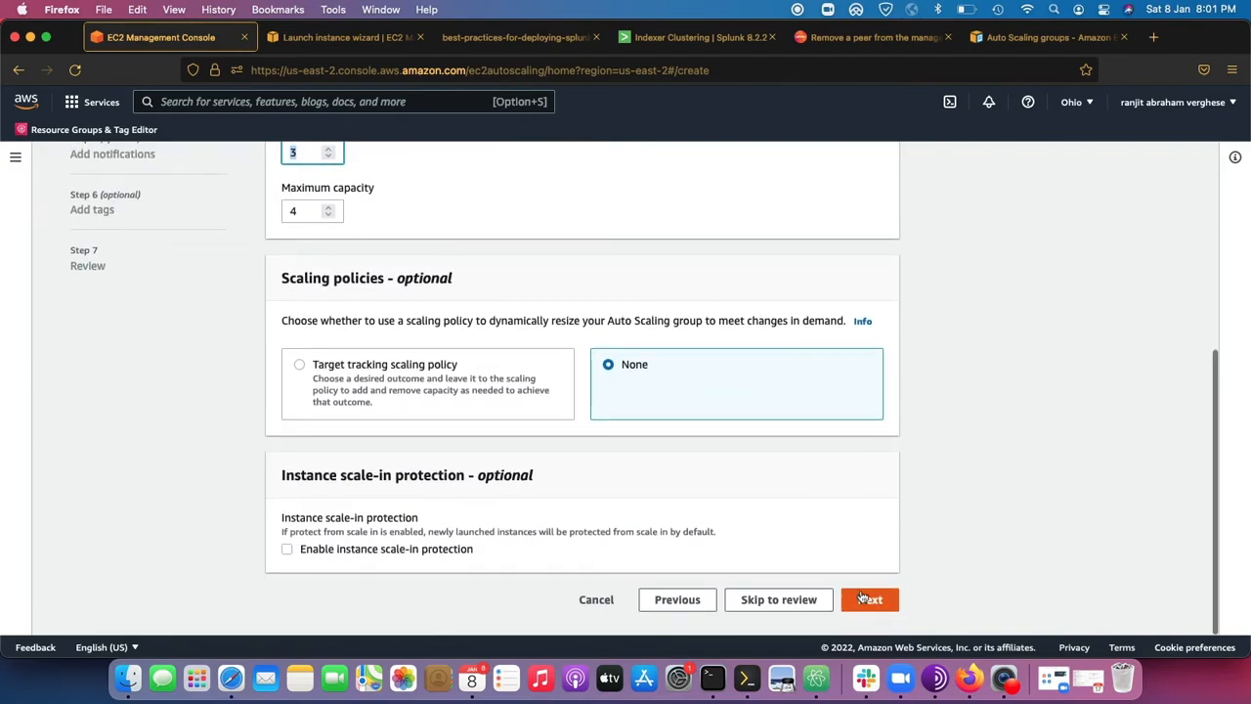
left_click(868, 600)
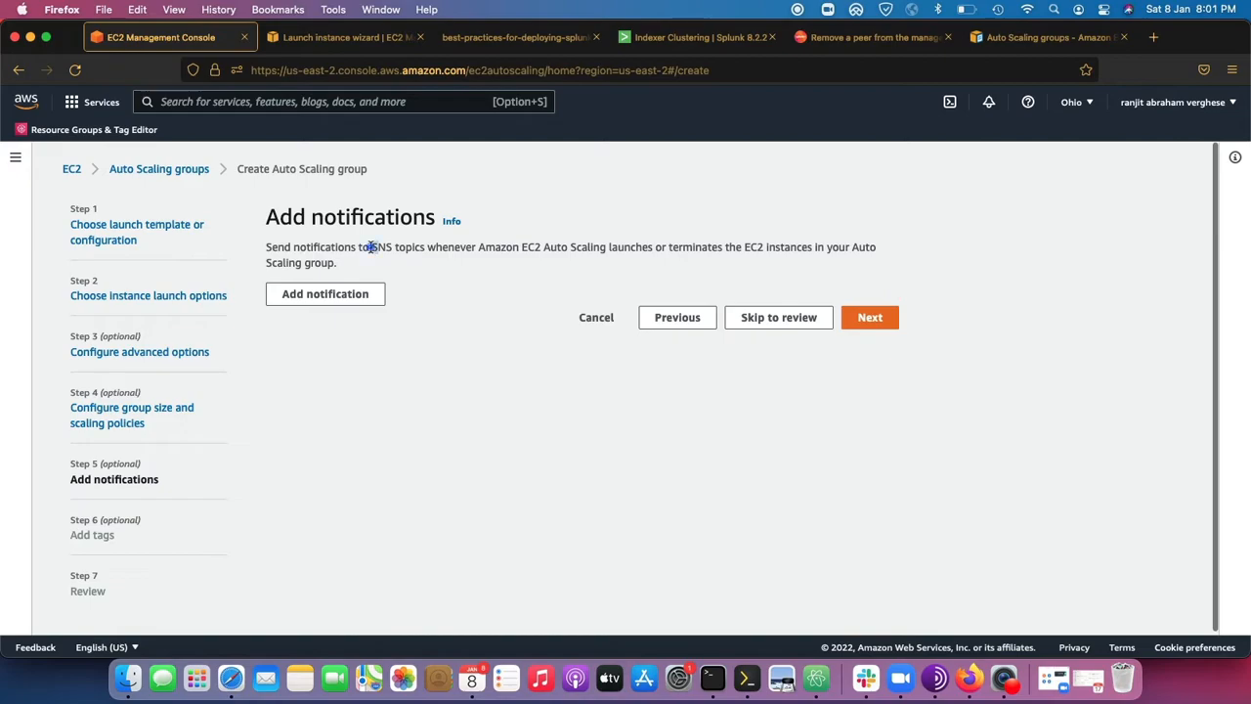
left_click_drag(372, 247, 486, 273)
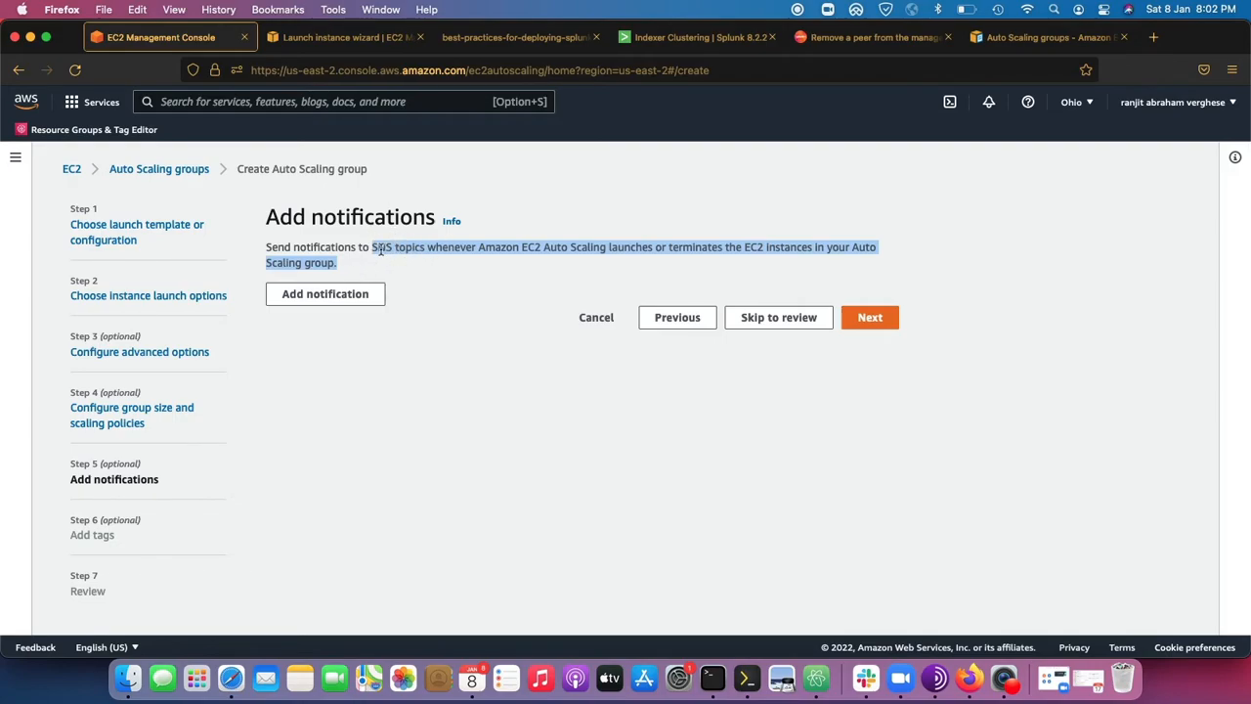
left_click(880, 325)
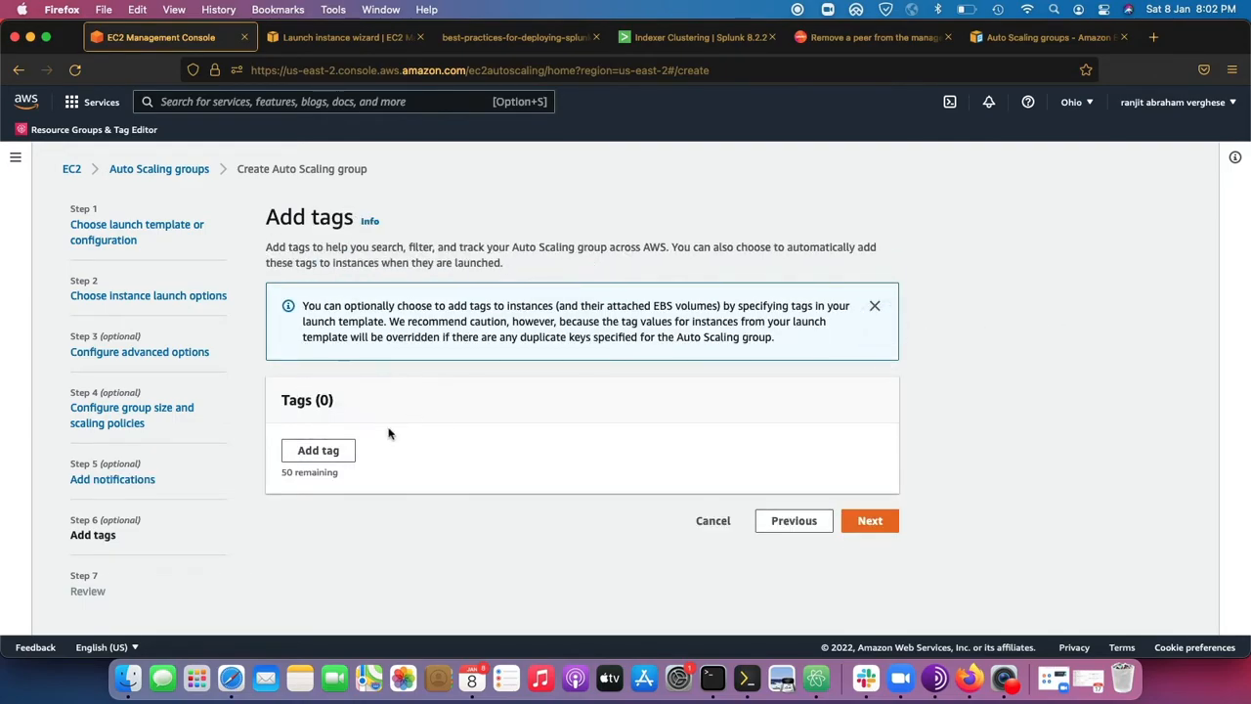
Leave the launch instance wizard in the second browser tab and open the EC2 Instances list there.
left_click(380, 43)
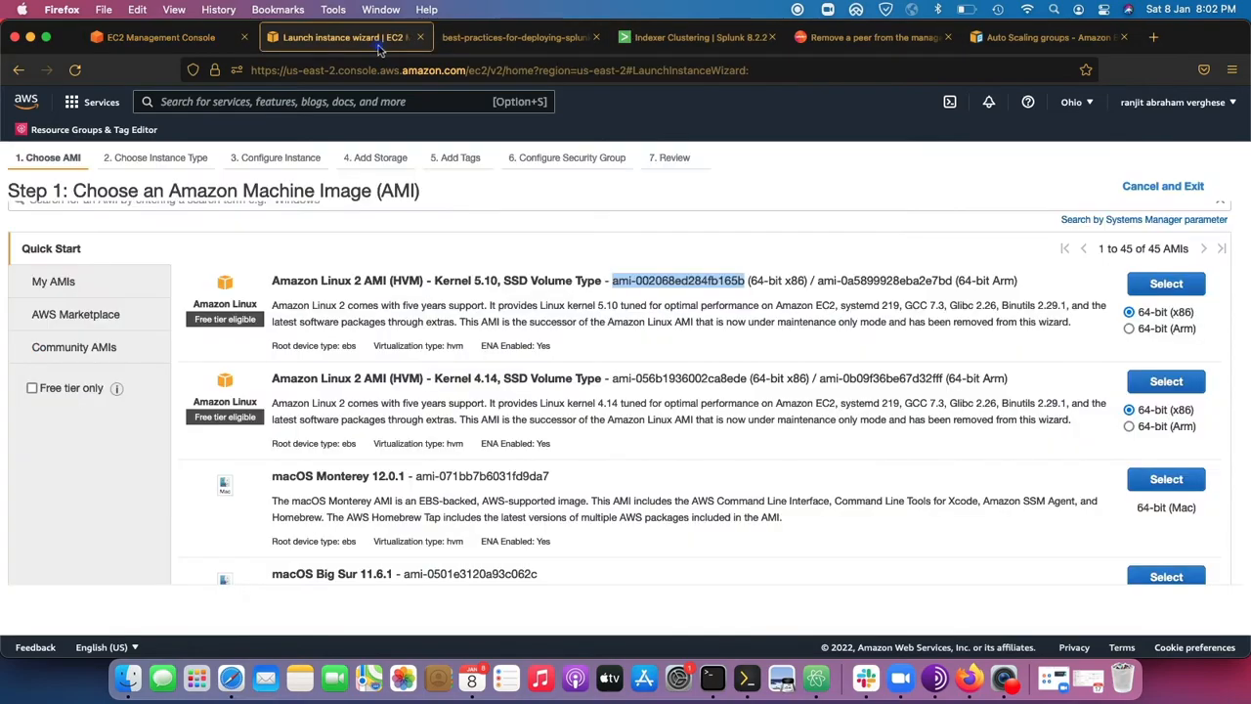
left_click(90, 103)
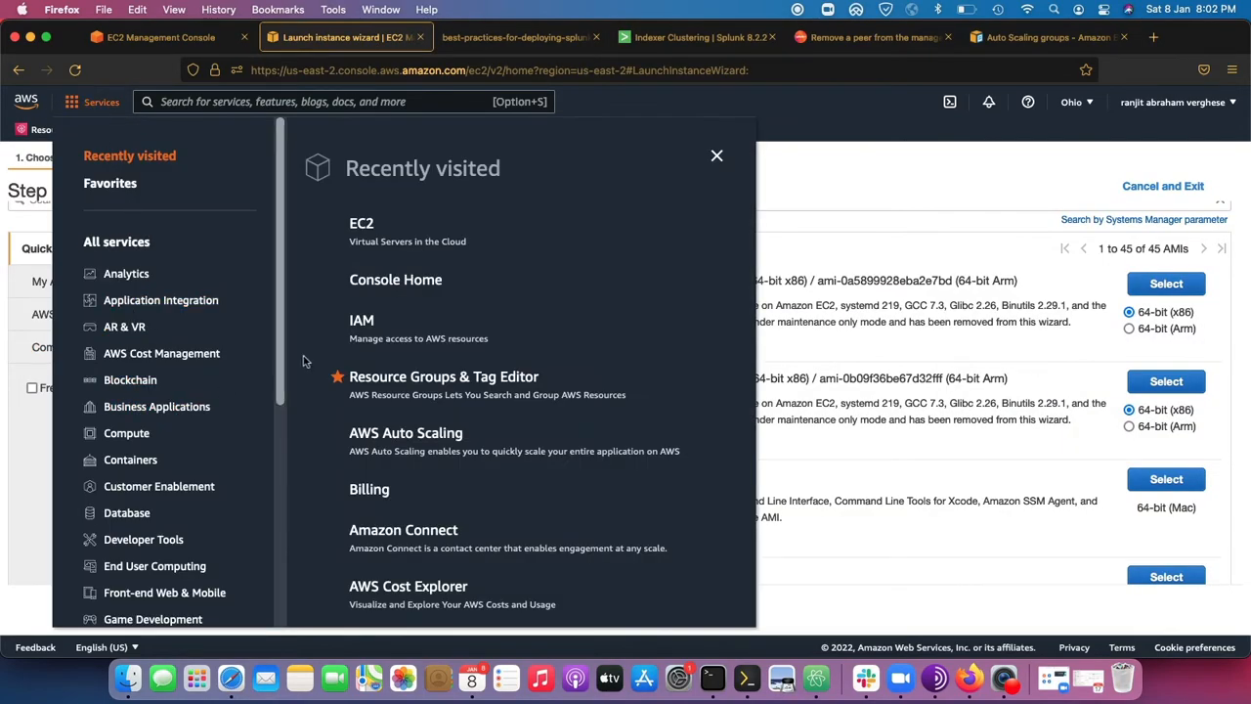
left_click(360, 225)
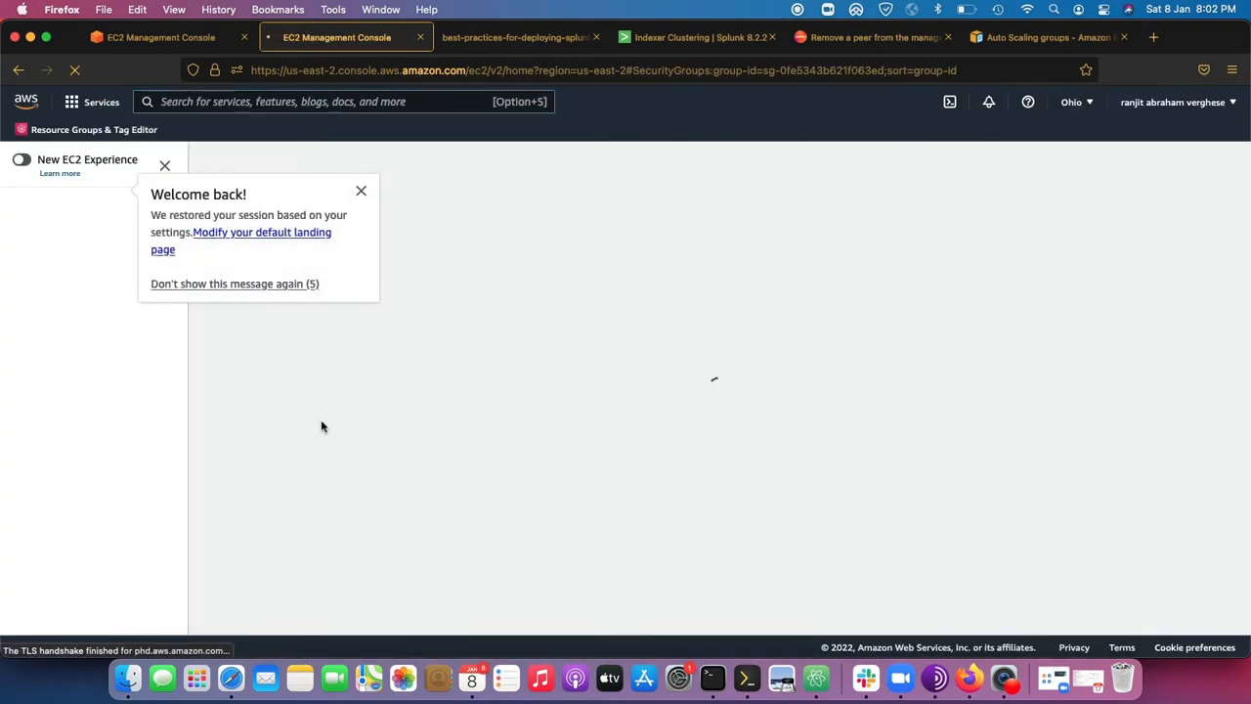
left_click(361, 191)
left_click(46, 354)
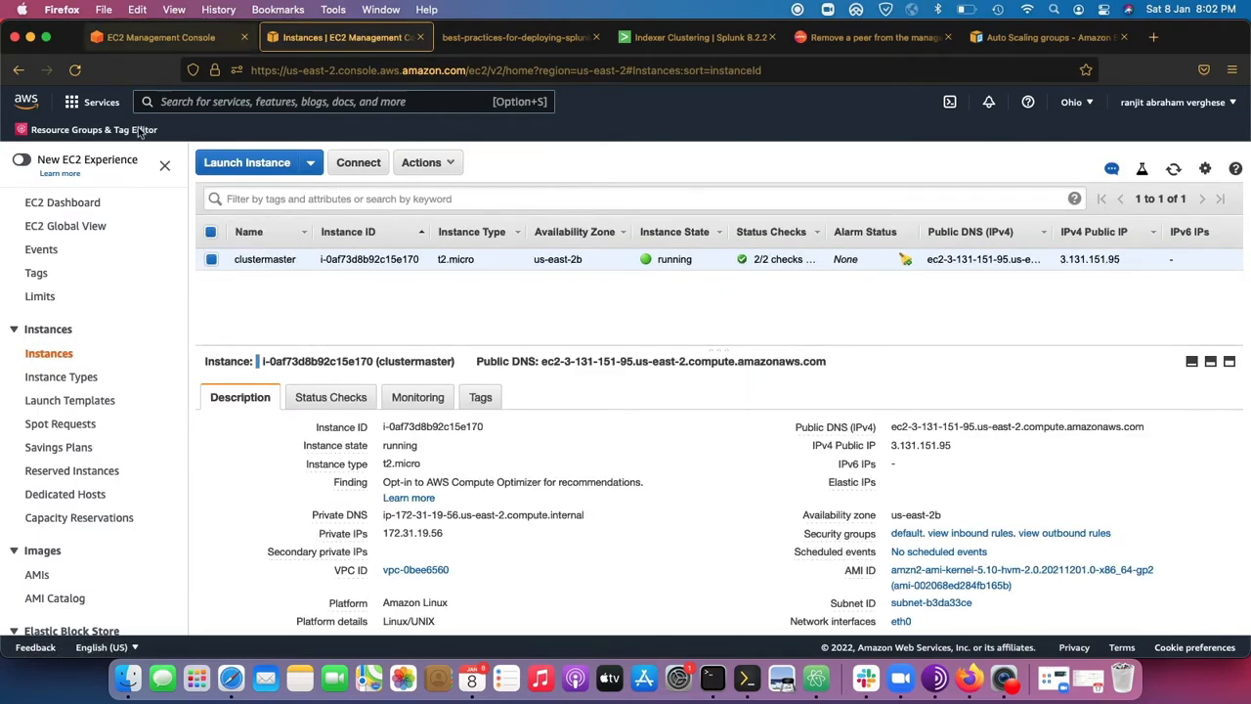
Return to the Auto Scaling group wizard, continue without tags and review the desired, minimum and maximum capacity.
left_click(180, 39)
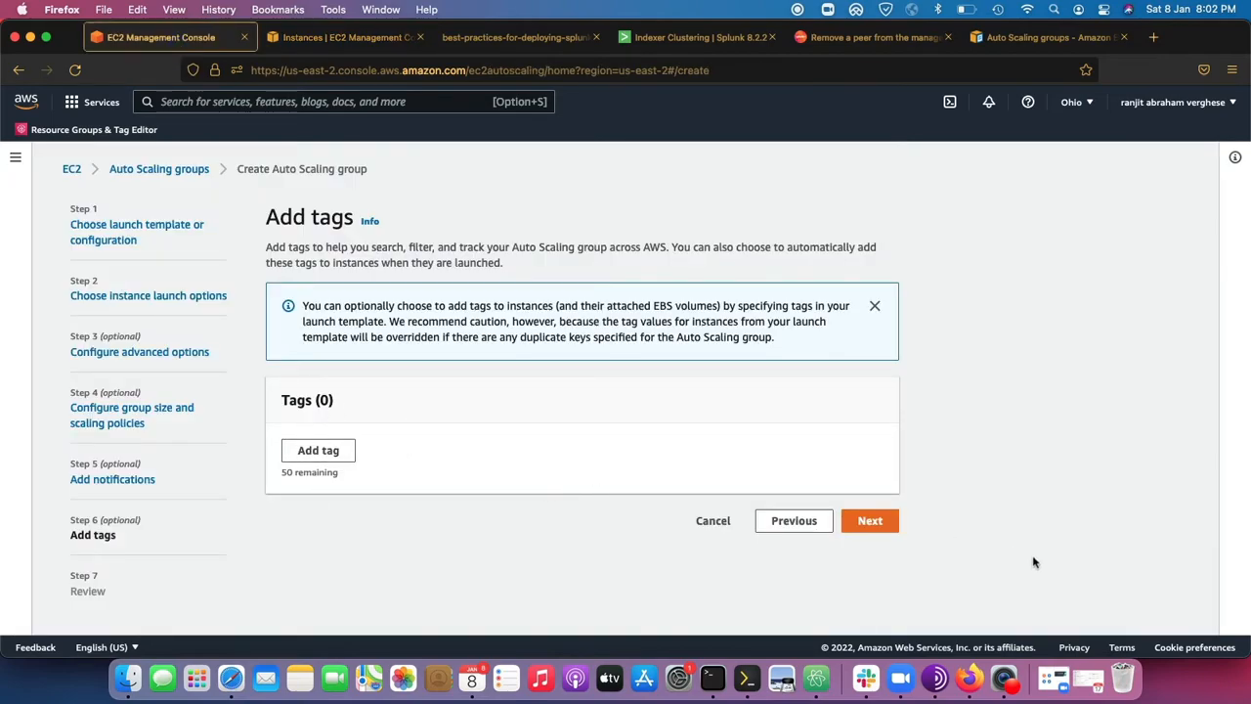
left_click(881, 523)
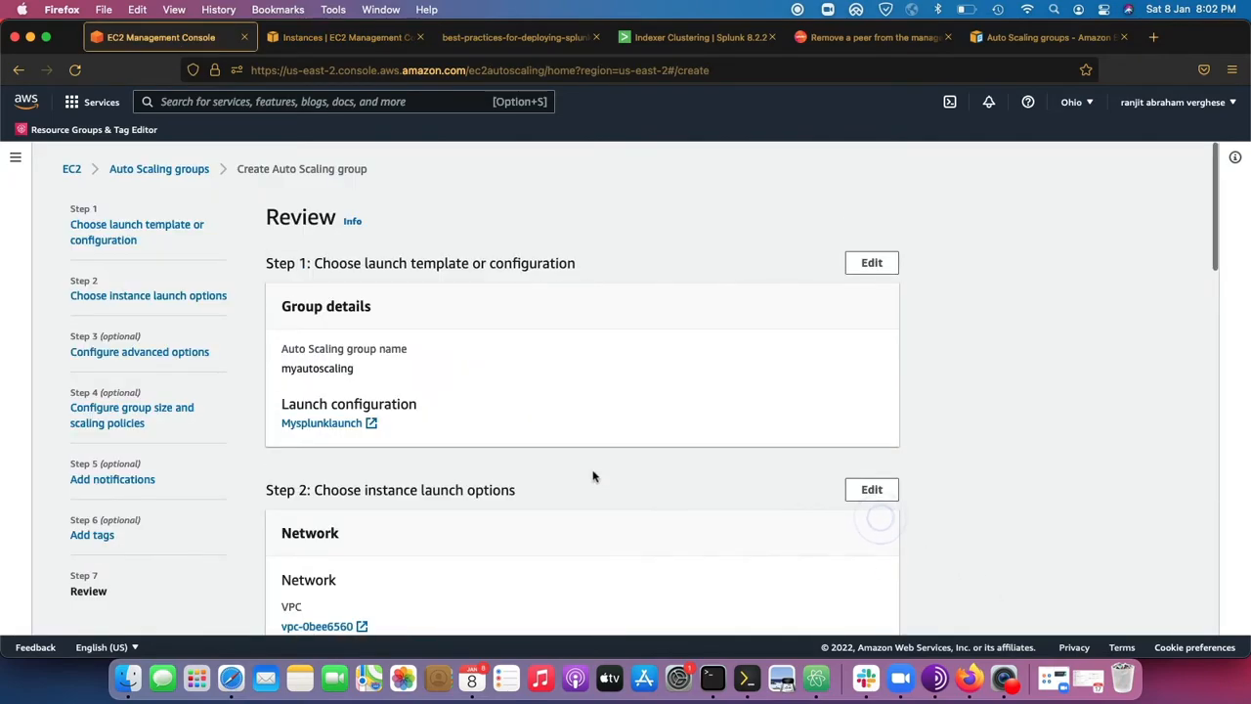
scroll(593, 475, "down", 10)
scroll(604, 478, "down", 3)
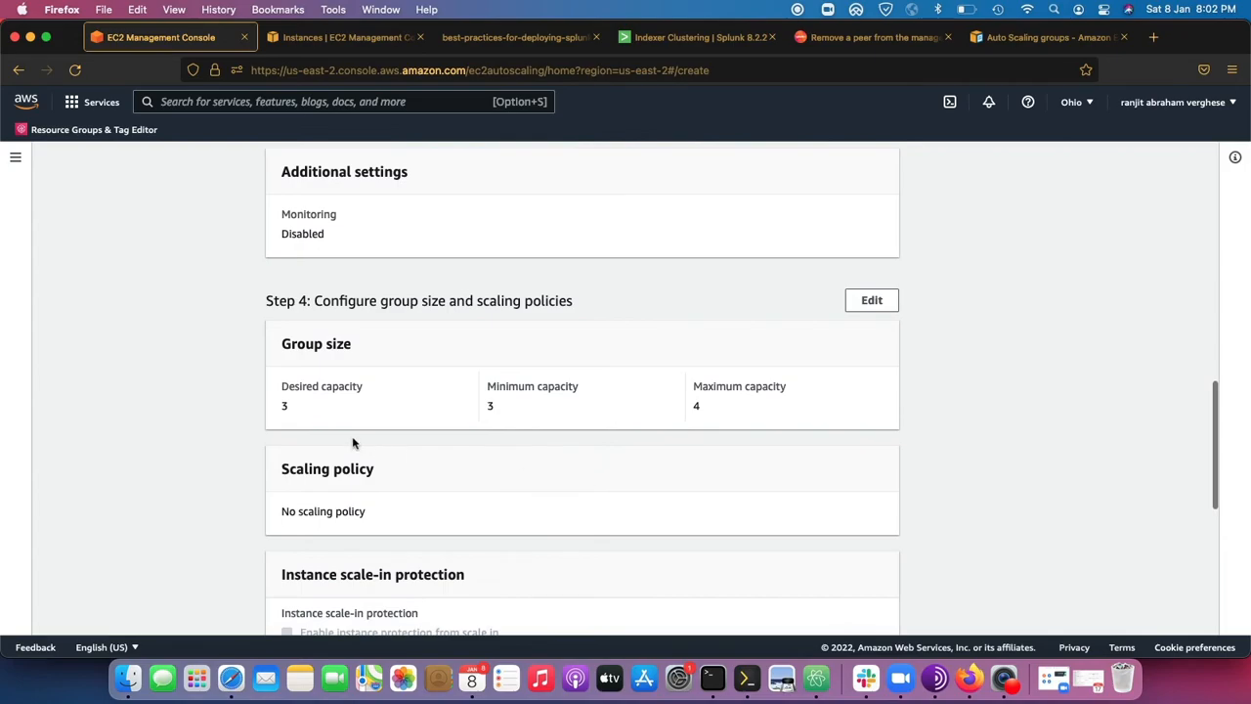
left_click_drag(280, 407, 372, 411)
left_click_drag(585, 410, 457, 412)
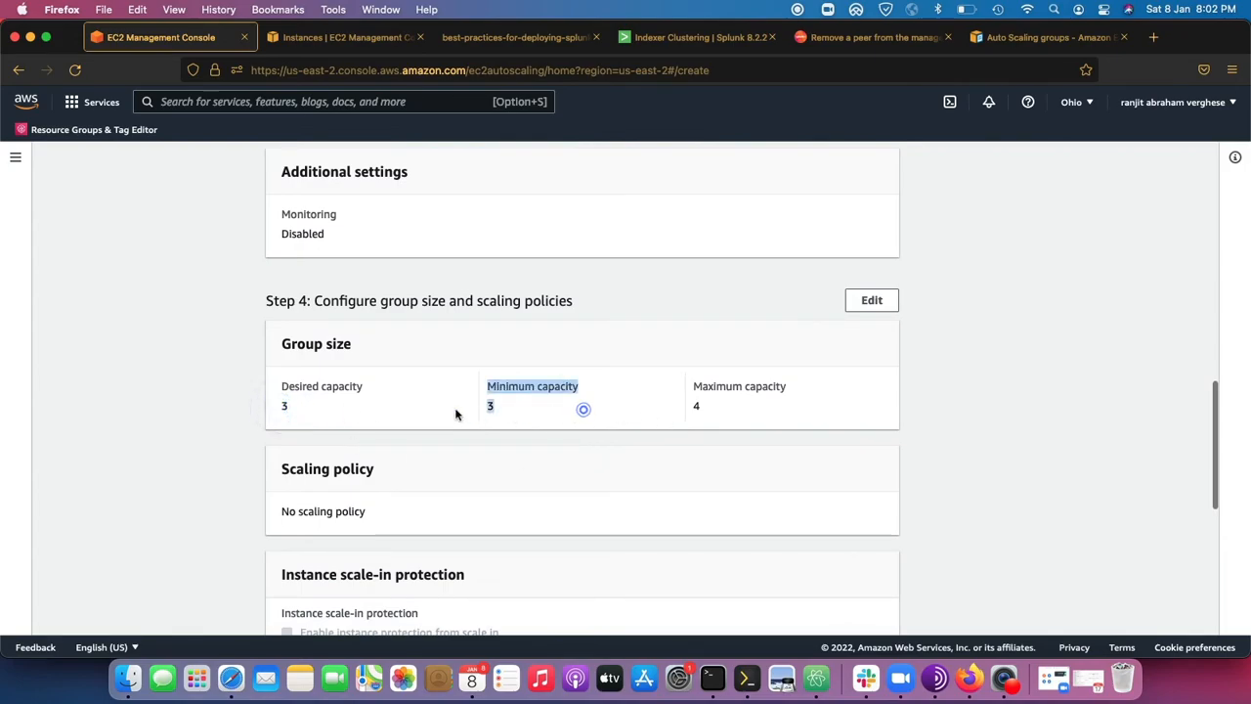
left_click_drag(757, 413, 666, 413)
scroll(712, 447, "down", 5)
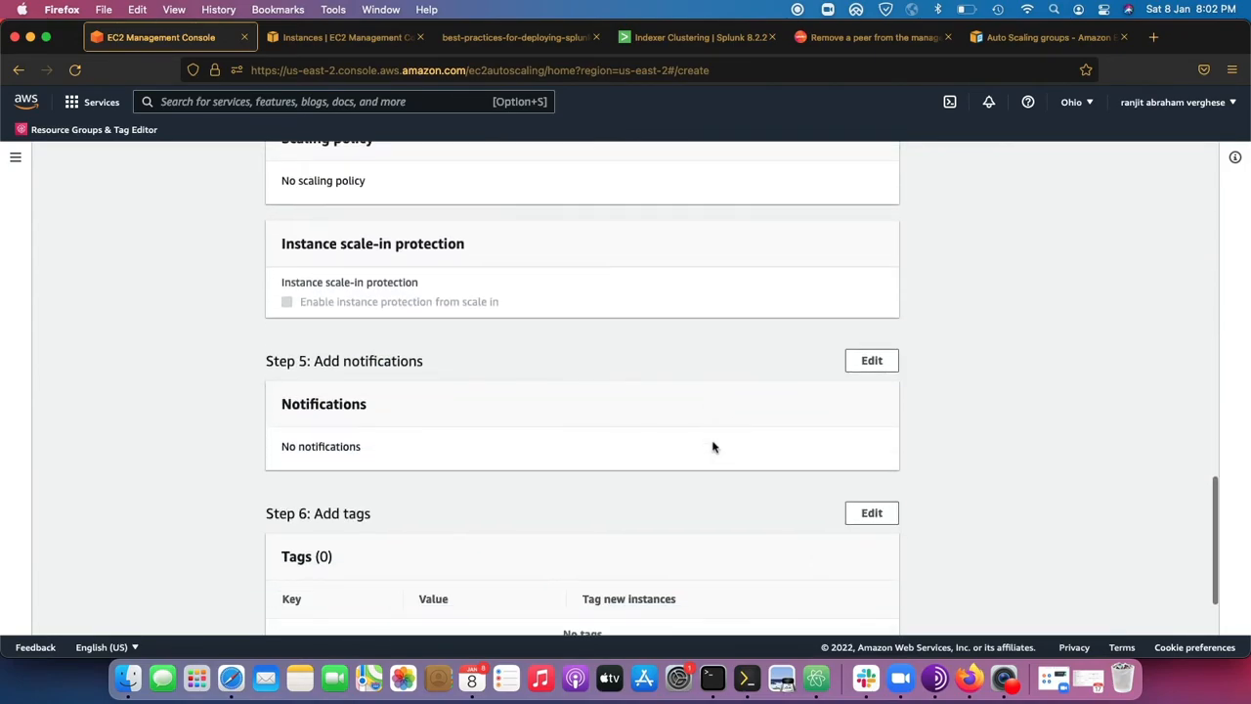
Recheck the group name and launch configuration in the review, and create the Auto Scaling group myautoscaling.
scroll(658, 399, "up", 5)
scroll(684, 420, "up", 15)
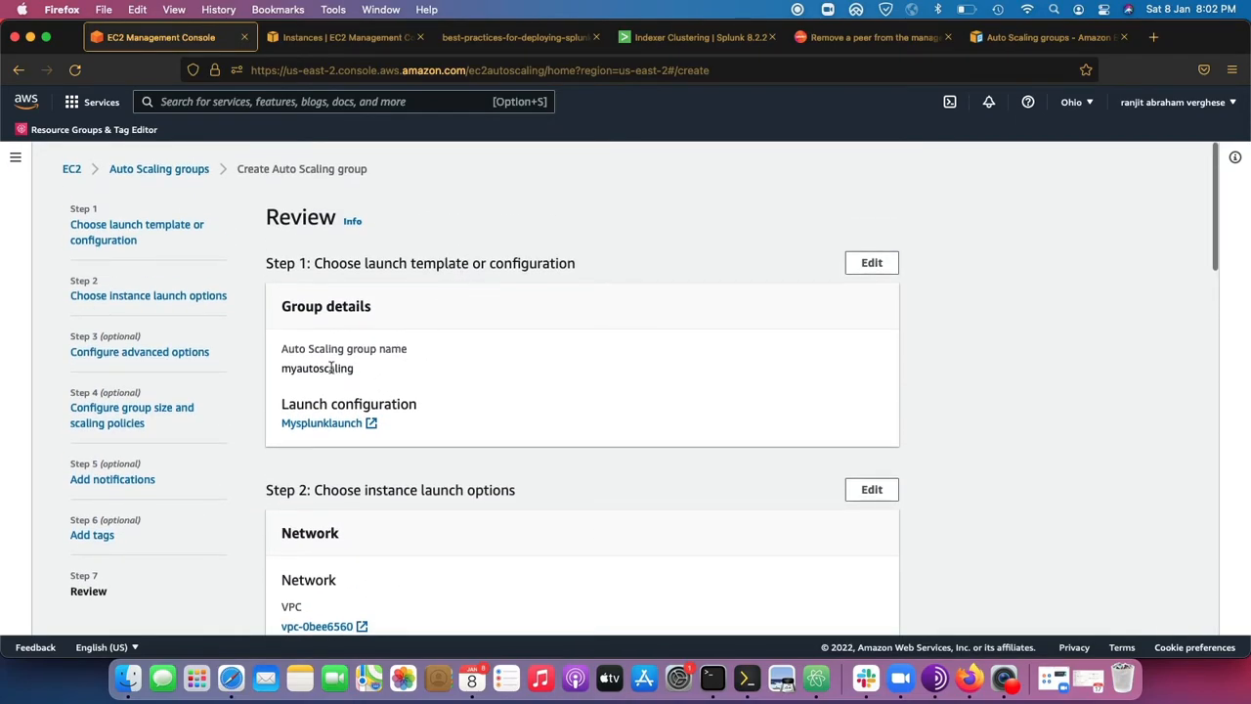
scroll(407, 391, "down", 15)
left_click(795, 588)
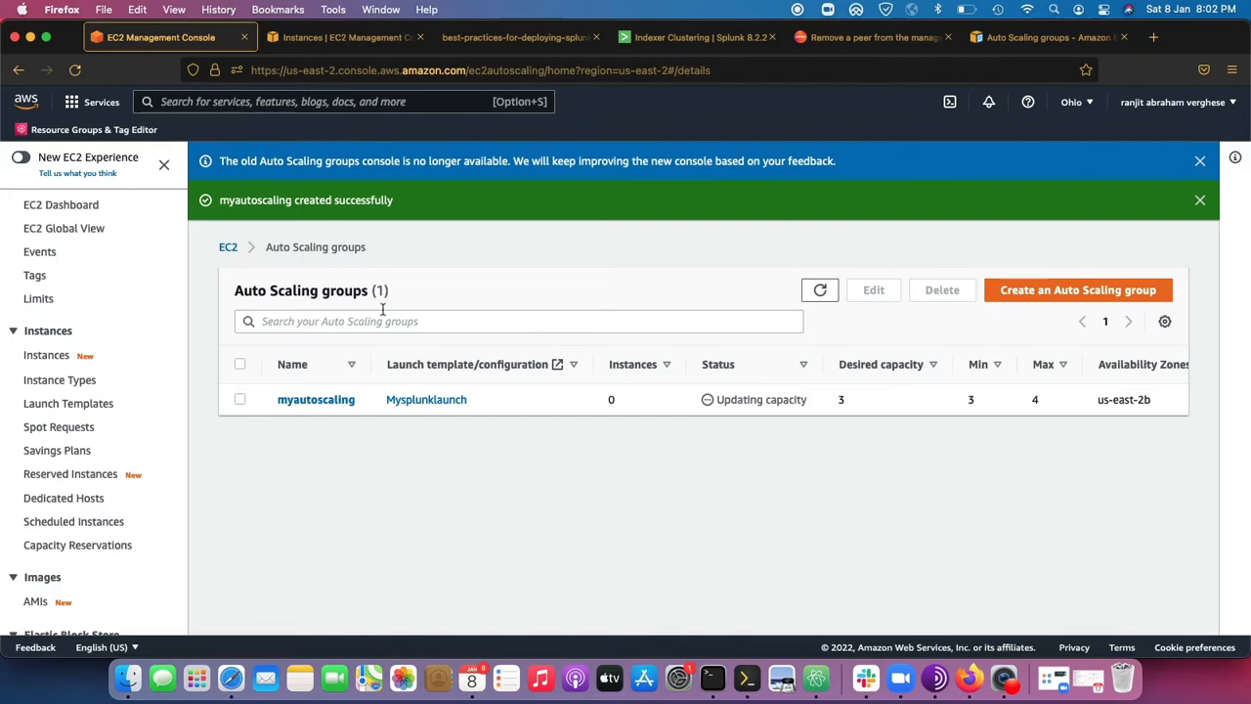
Refresh the EC2 Instances list and inspect the details of each newly launched instance.
left_click(361, 37)
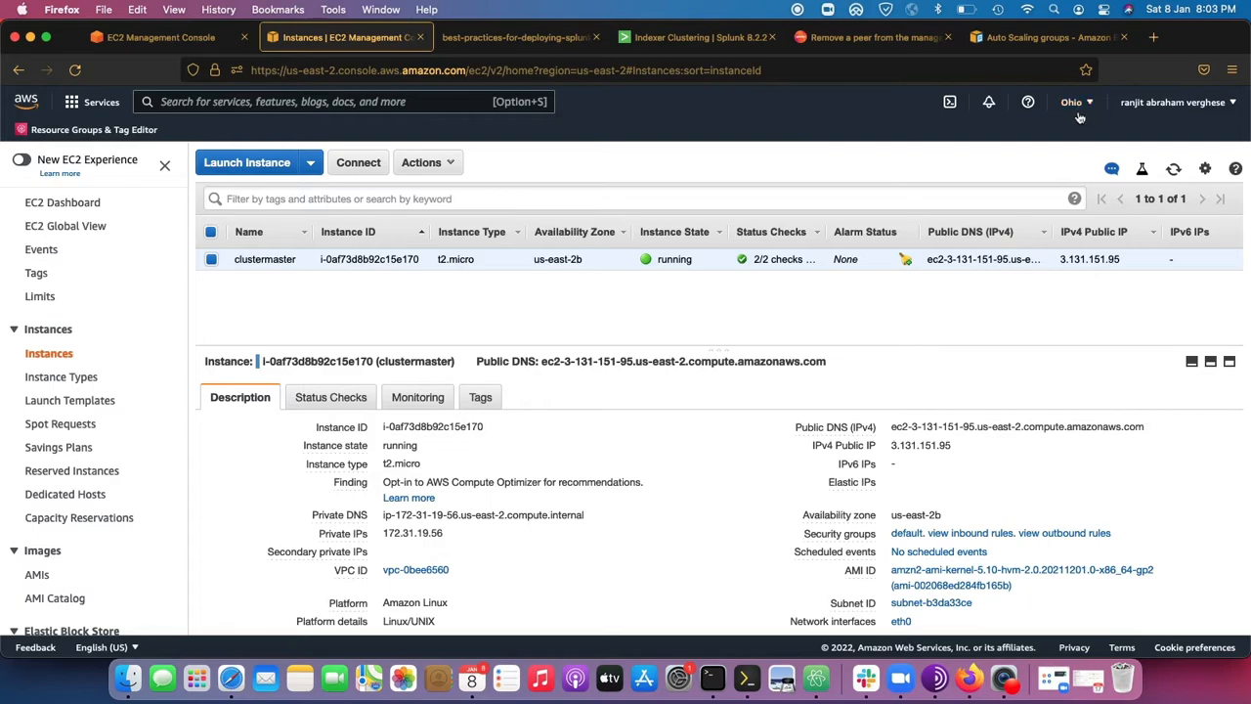
left_click(1174, 169)
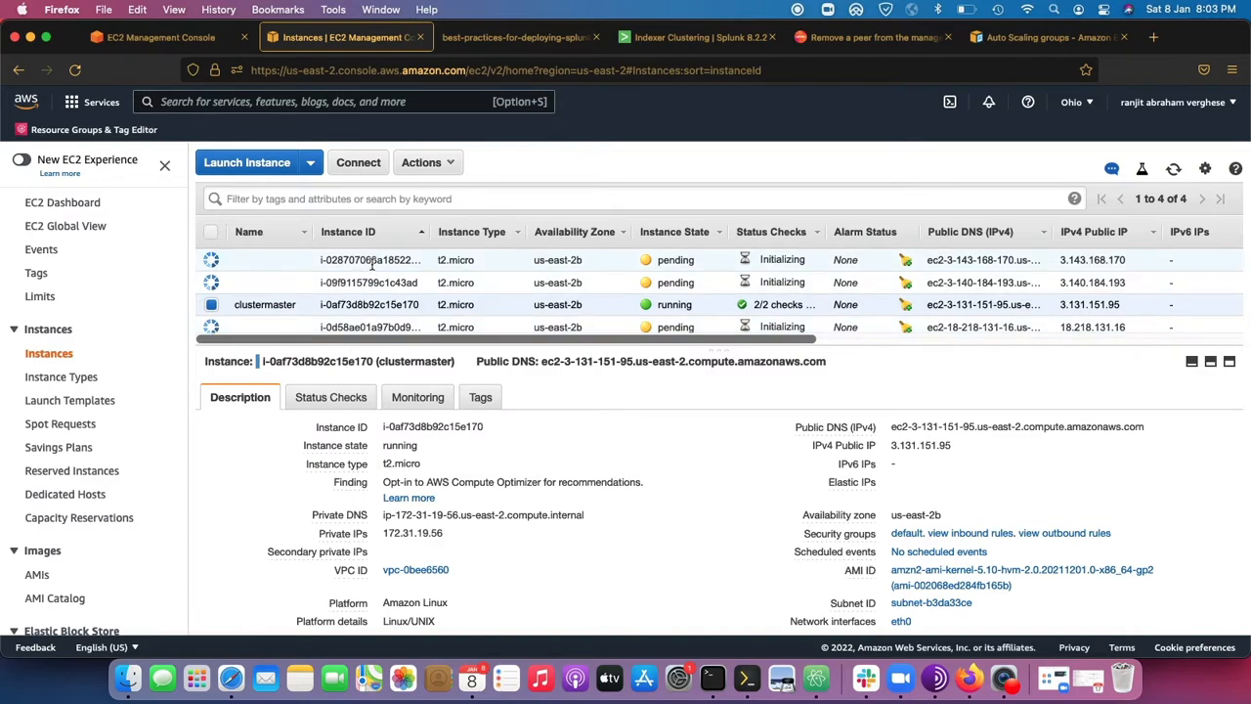
left_click(269, 261)
left_click(269, 281)
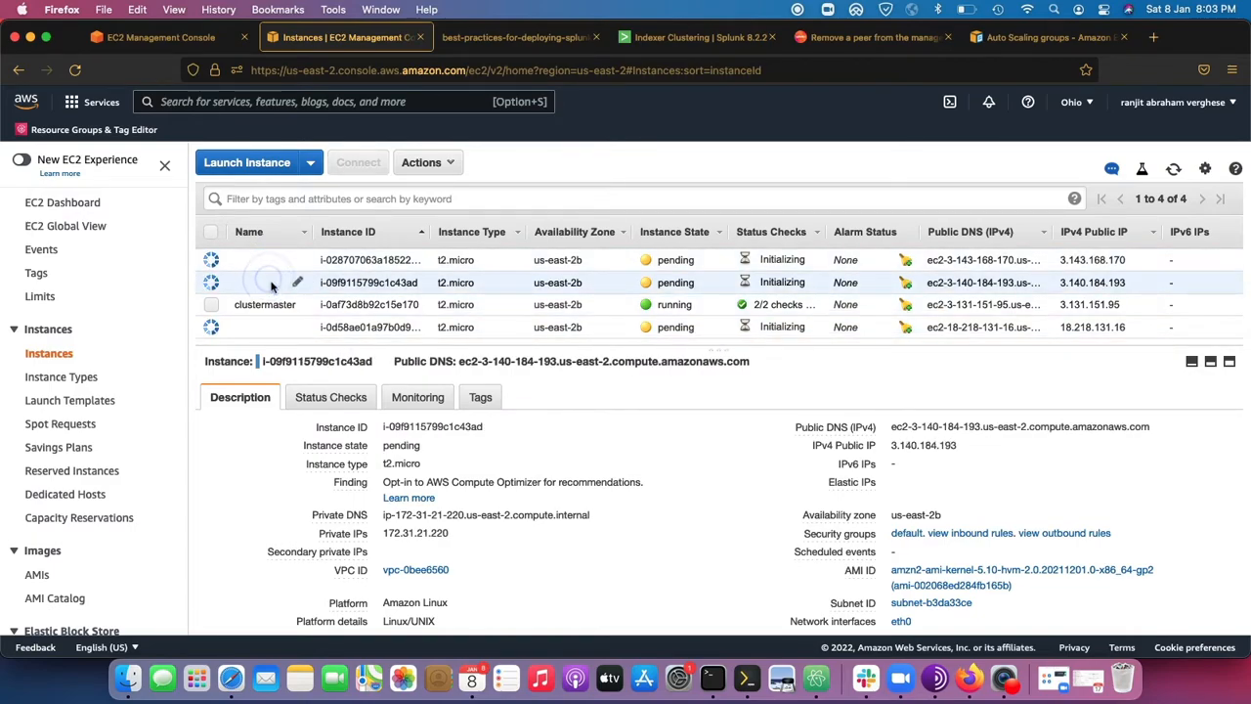
left_click(265, 327)
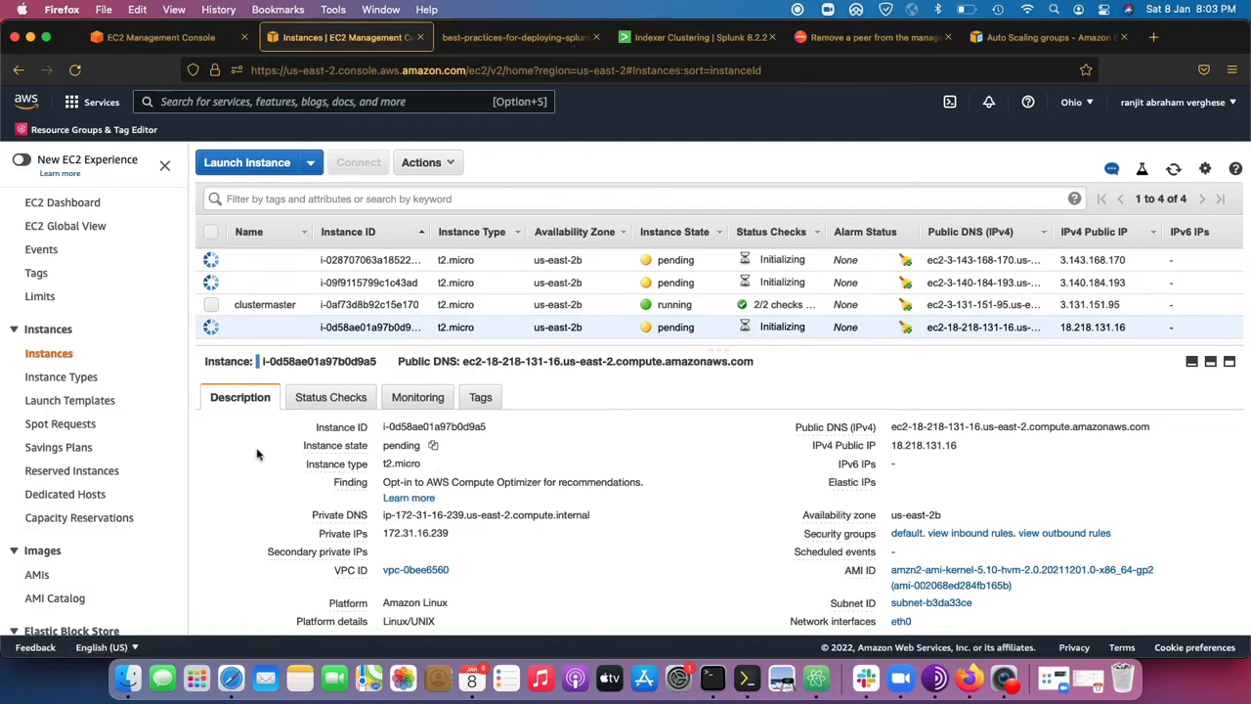
scroll(91, 550, "down", 5)
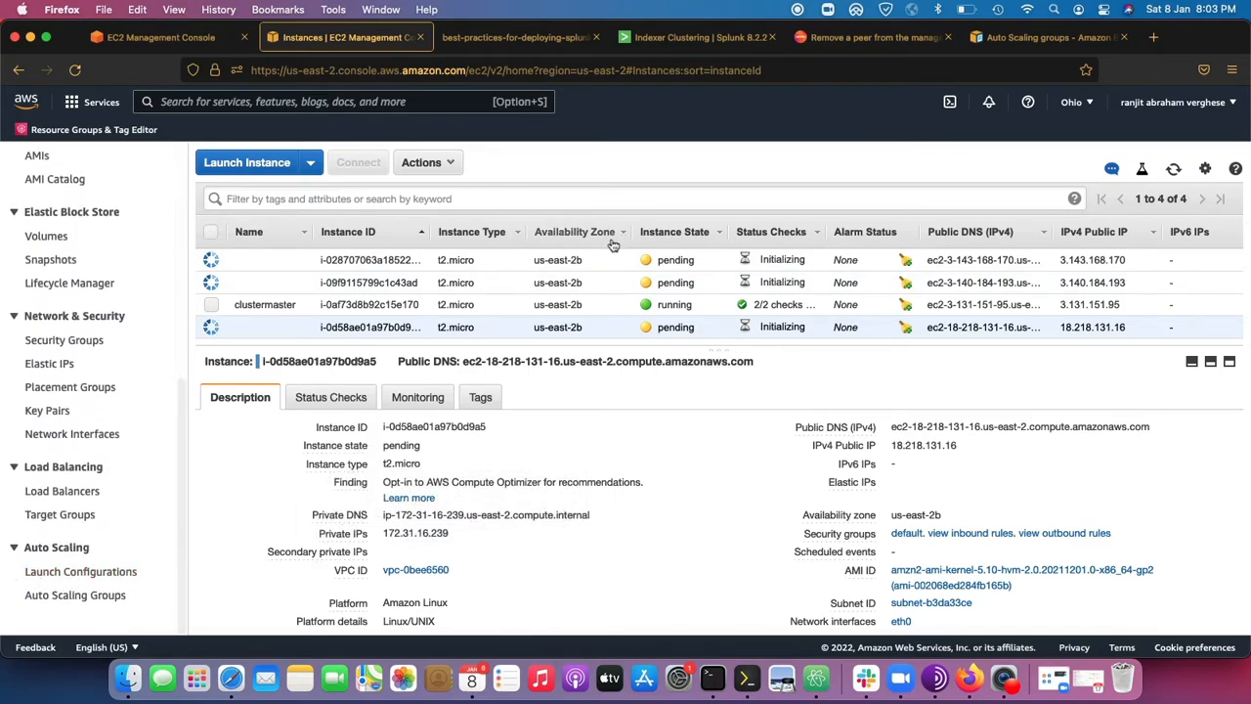
Deselect the last instance and enlarge the instance list area above the details pane.
mouse_move(299, 334)
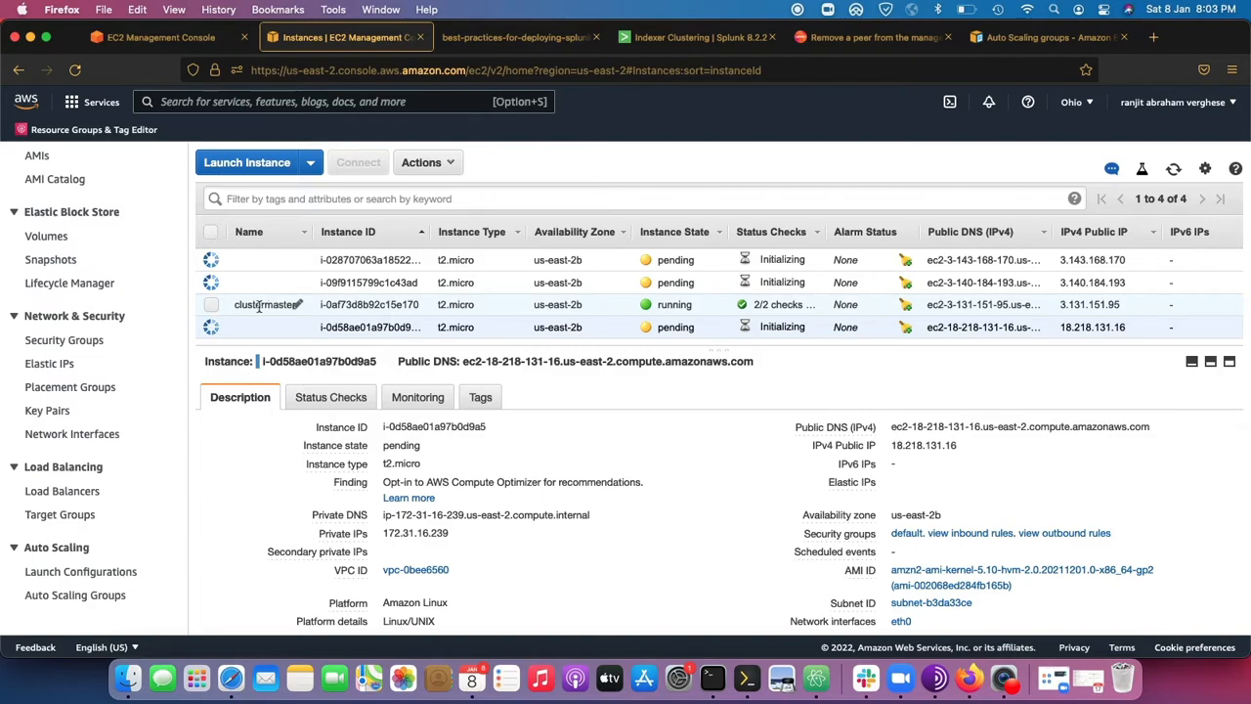
left_click(211, 328)
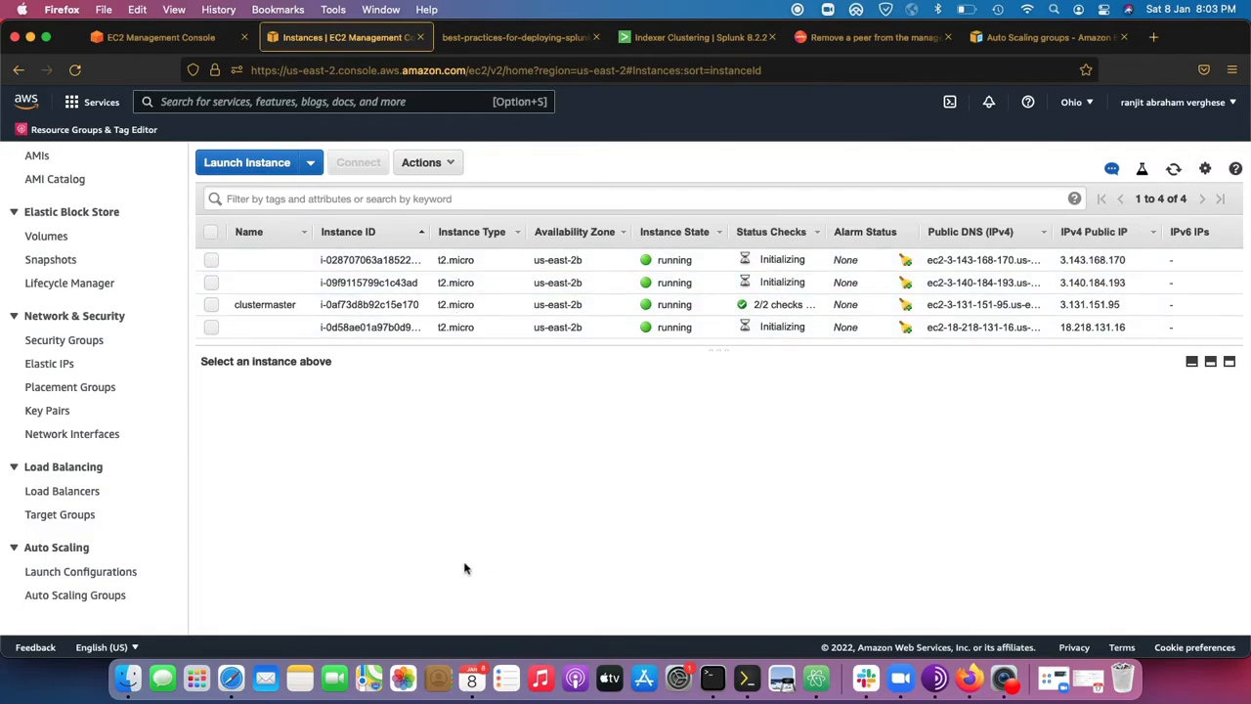
left_click_drag(724, 350, 698, 430)
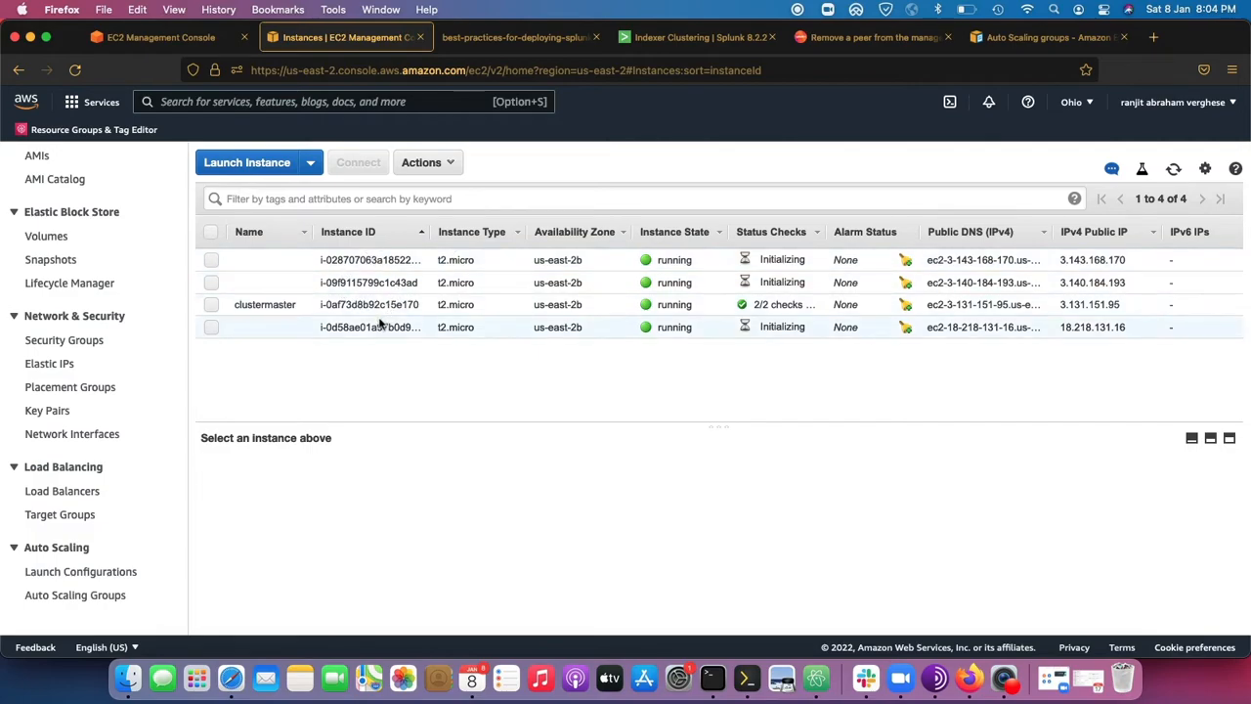
Select every instance in the list, including clustermaster, and clear the whole selection.
left_click(320, 328)
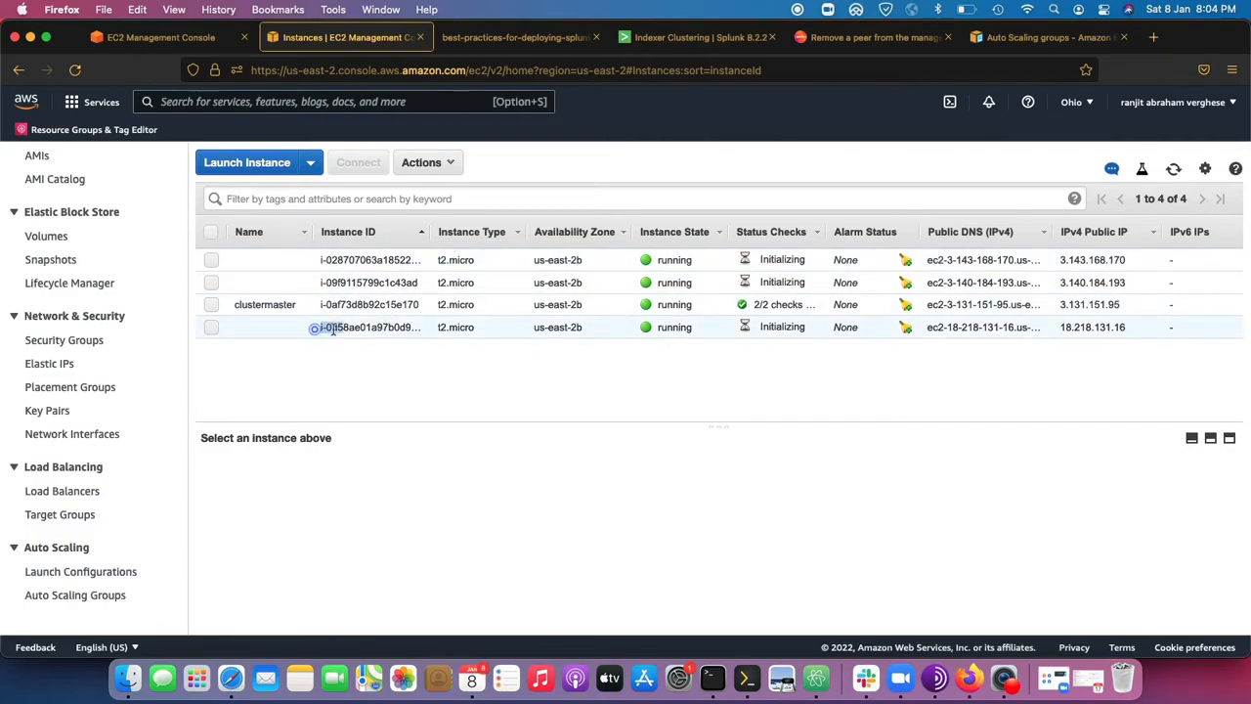
left_click(211, 304)
left_click(211, 283)
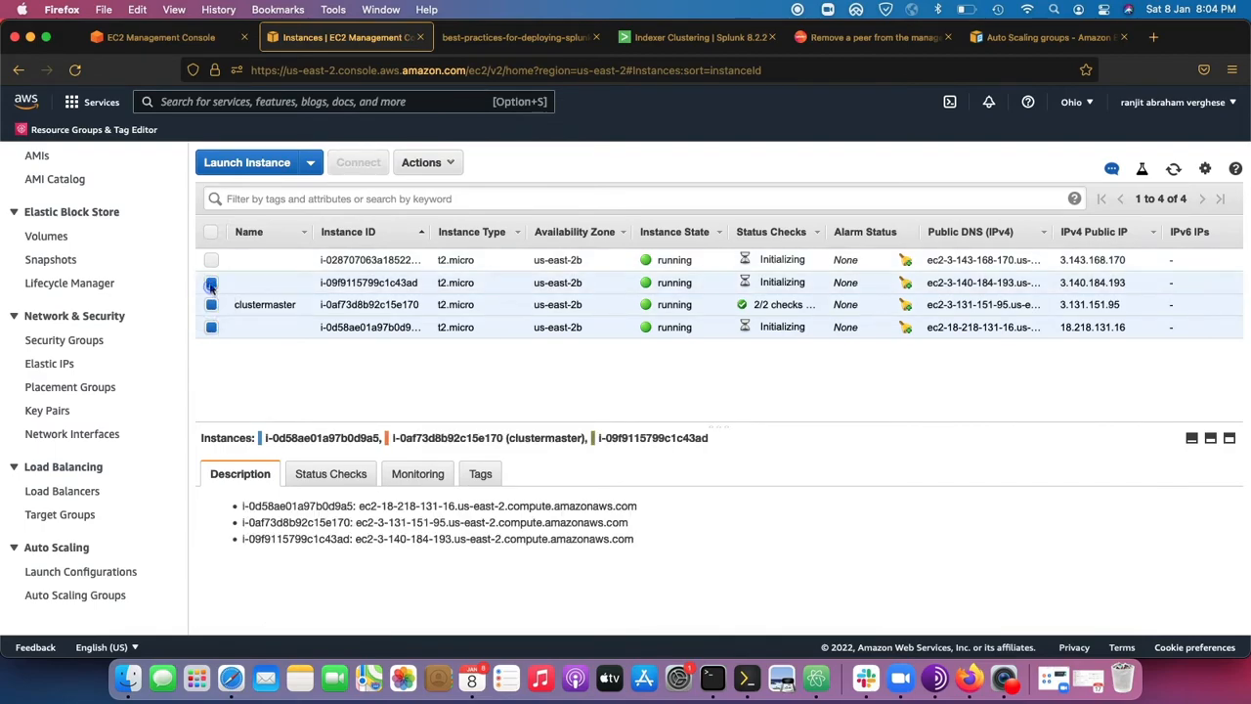
left_click(210, 261)
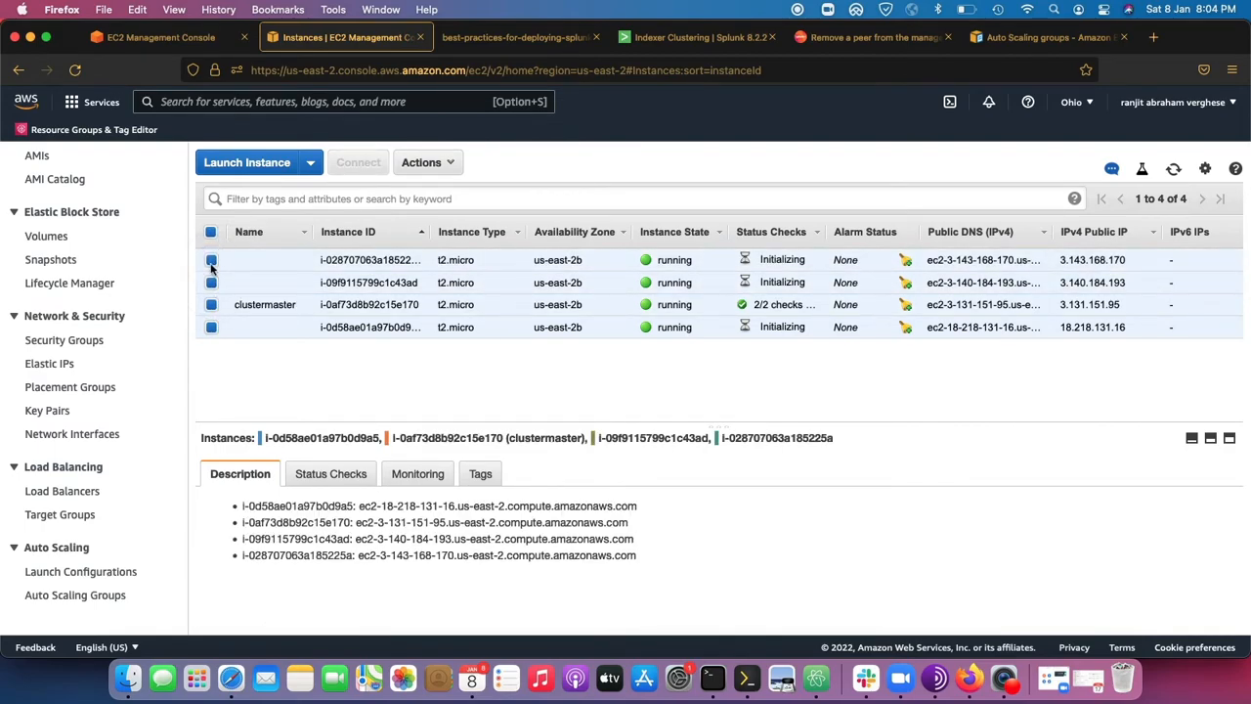
left_click(210, 233)
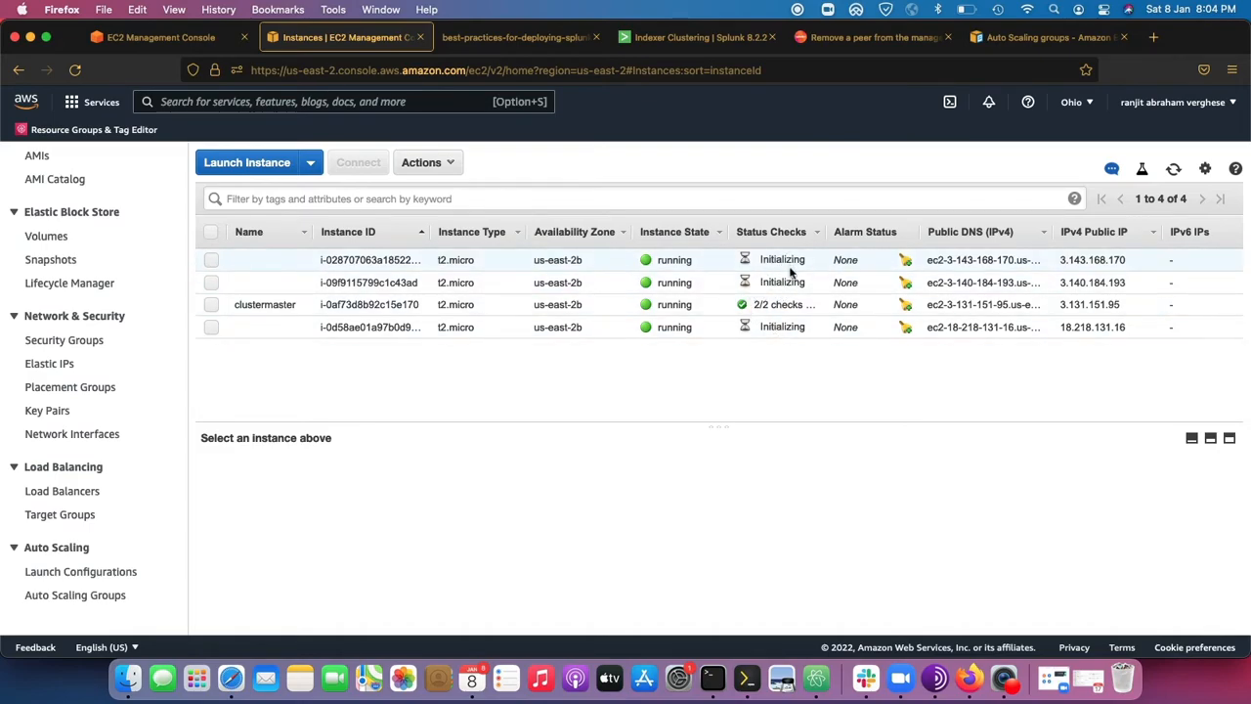
left_click(797, 9)
left_click(824, 30)
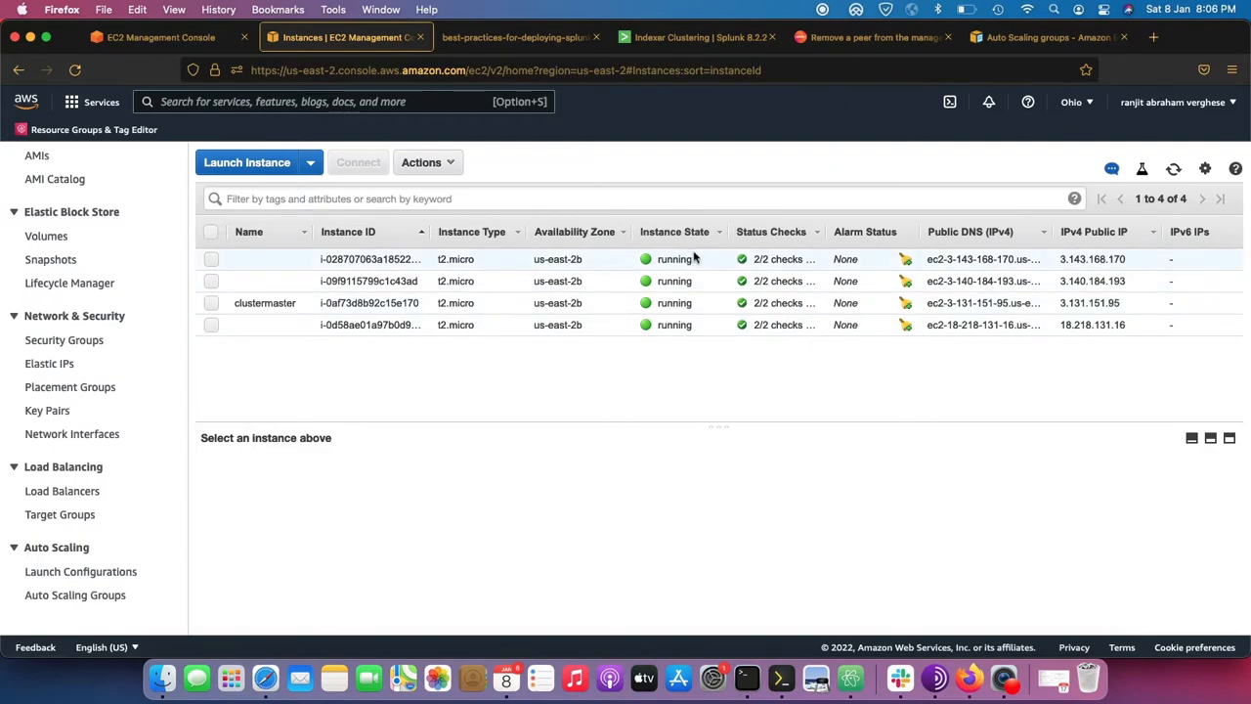
Select the first instance in the EC2 list, and check the peers and indexes of the Splunk indexer cluster.
left_click(697, 262)
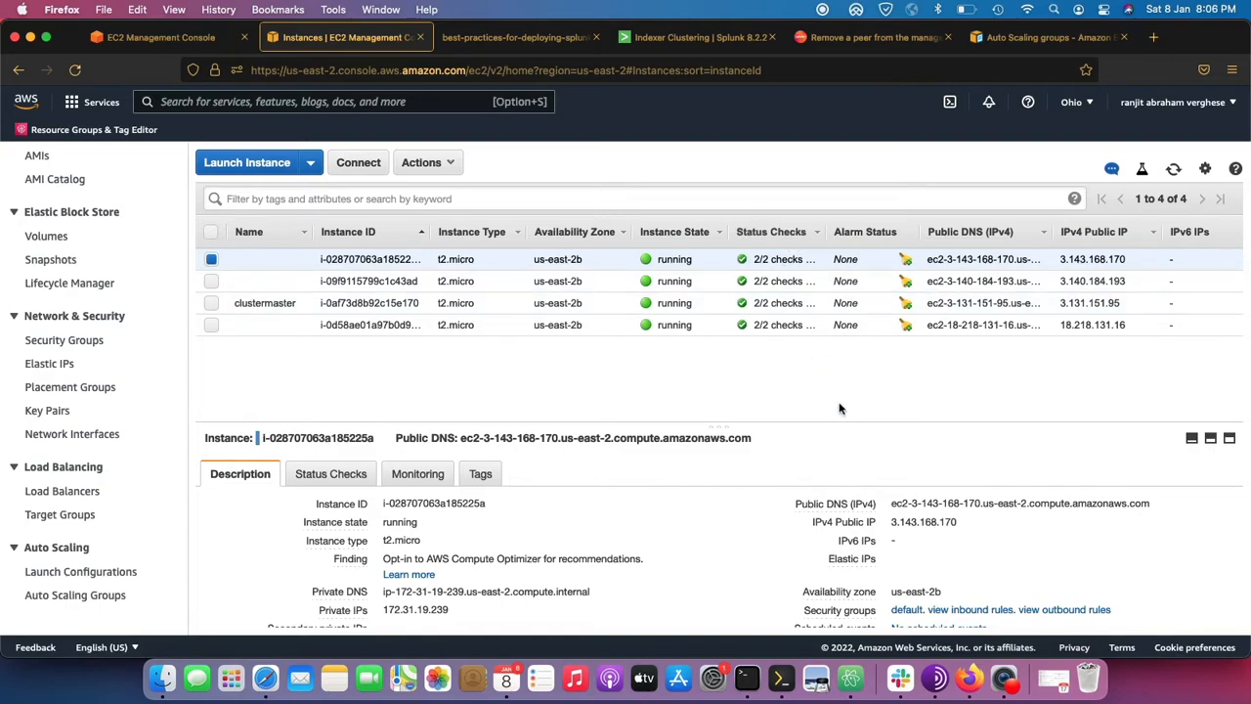
left_click(662, 49)
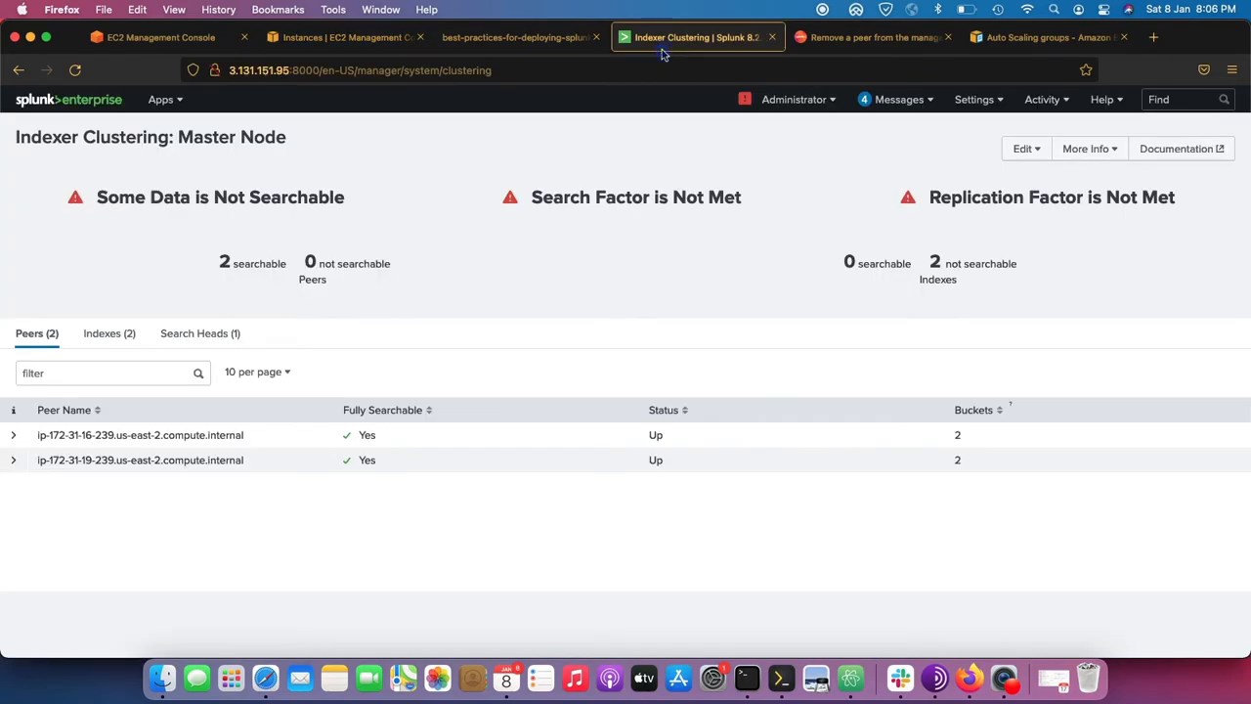
left_click(111, 336)
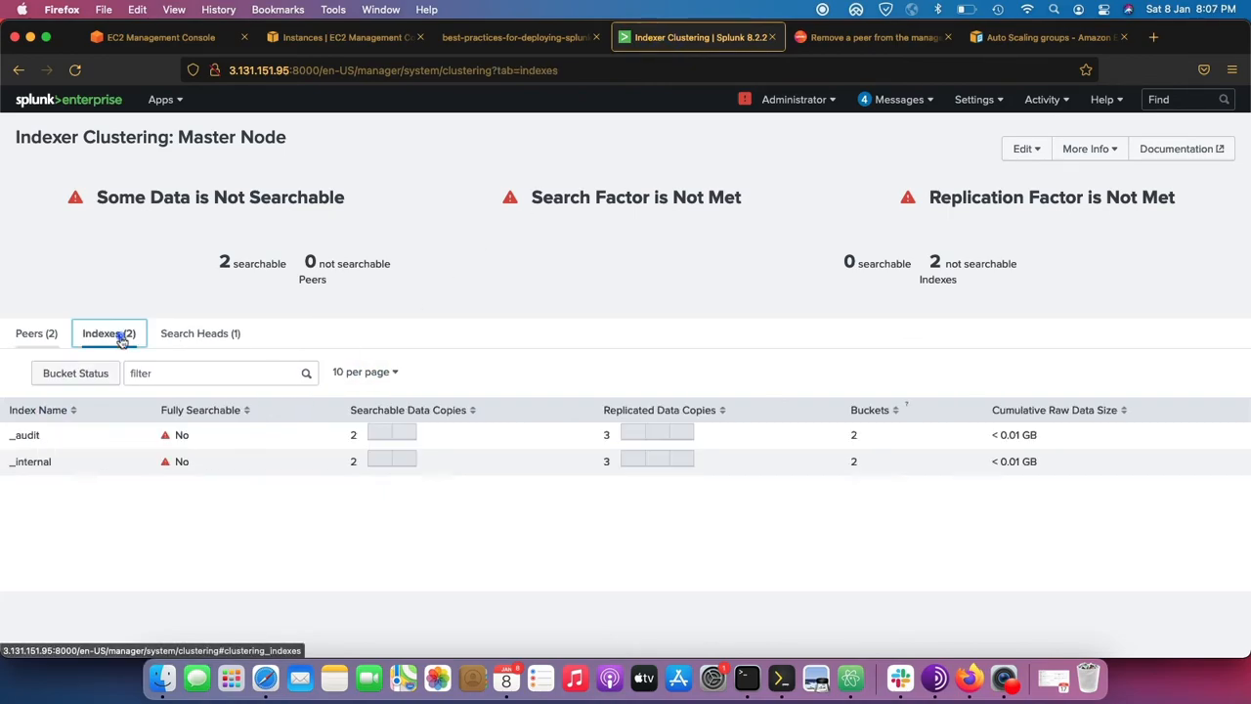
left_click(31, 334)
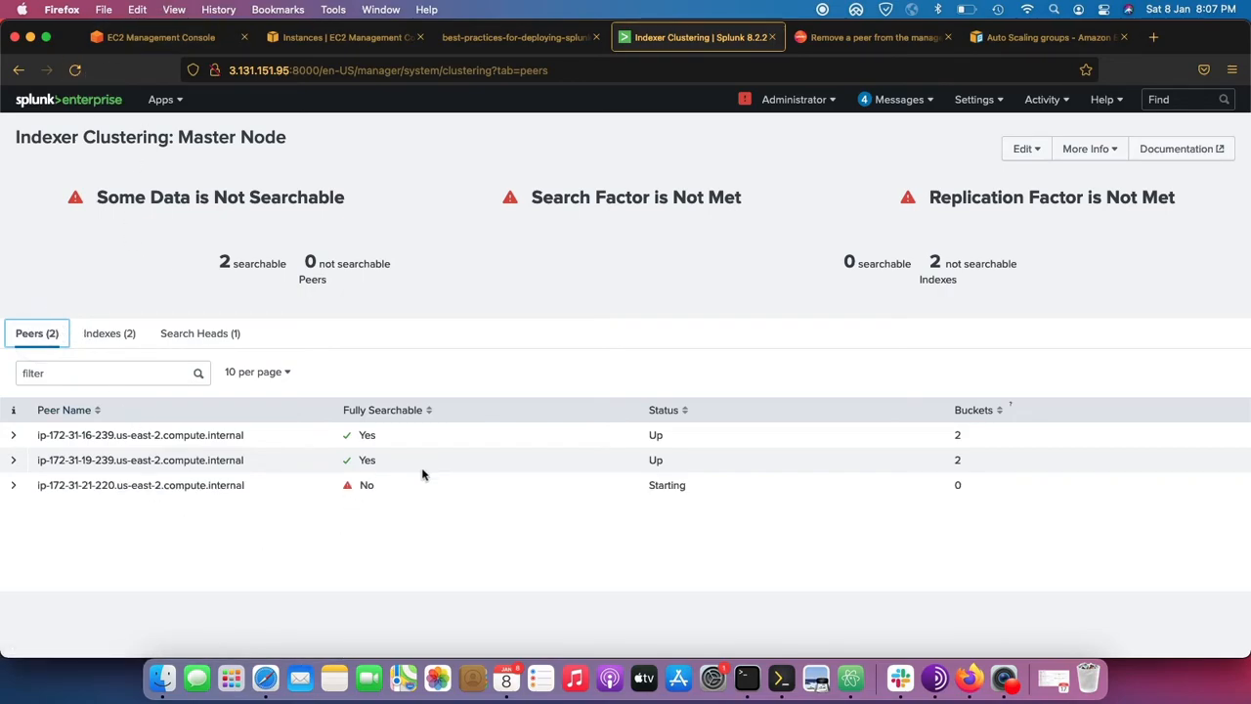
left_click_drag(735, 483, 30, 434)
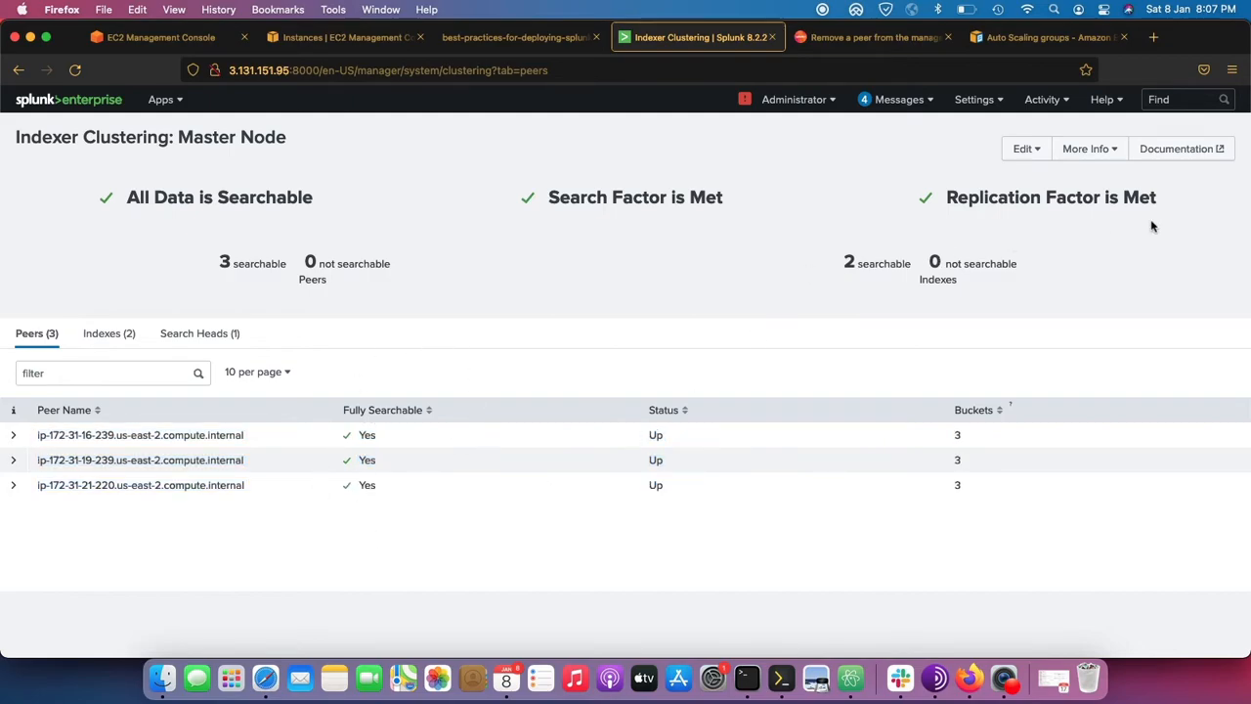
Examine the search and replication factor status, and review the cluster's indexes, peers and search heads.
left_click_drag(1164, 200, 498, 200)
left_click(497, 201)
left_click(109, 334)
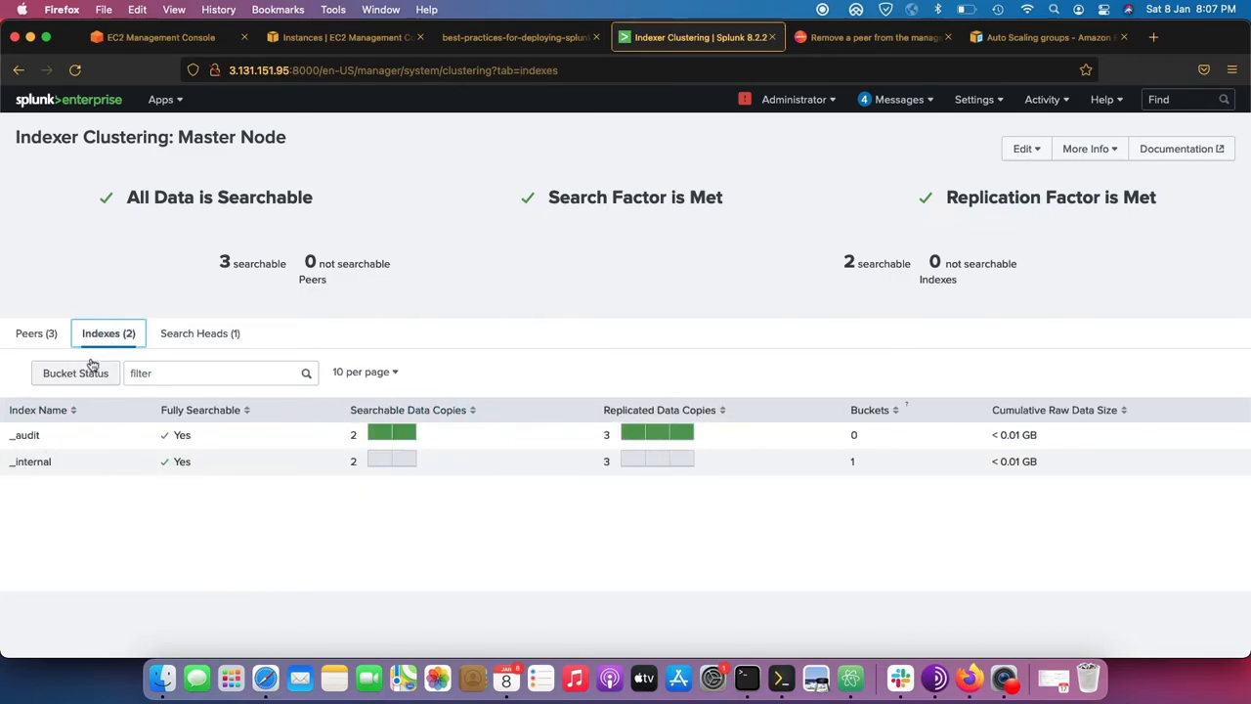
left_click(39, 333)
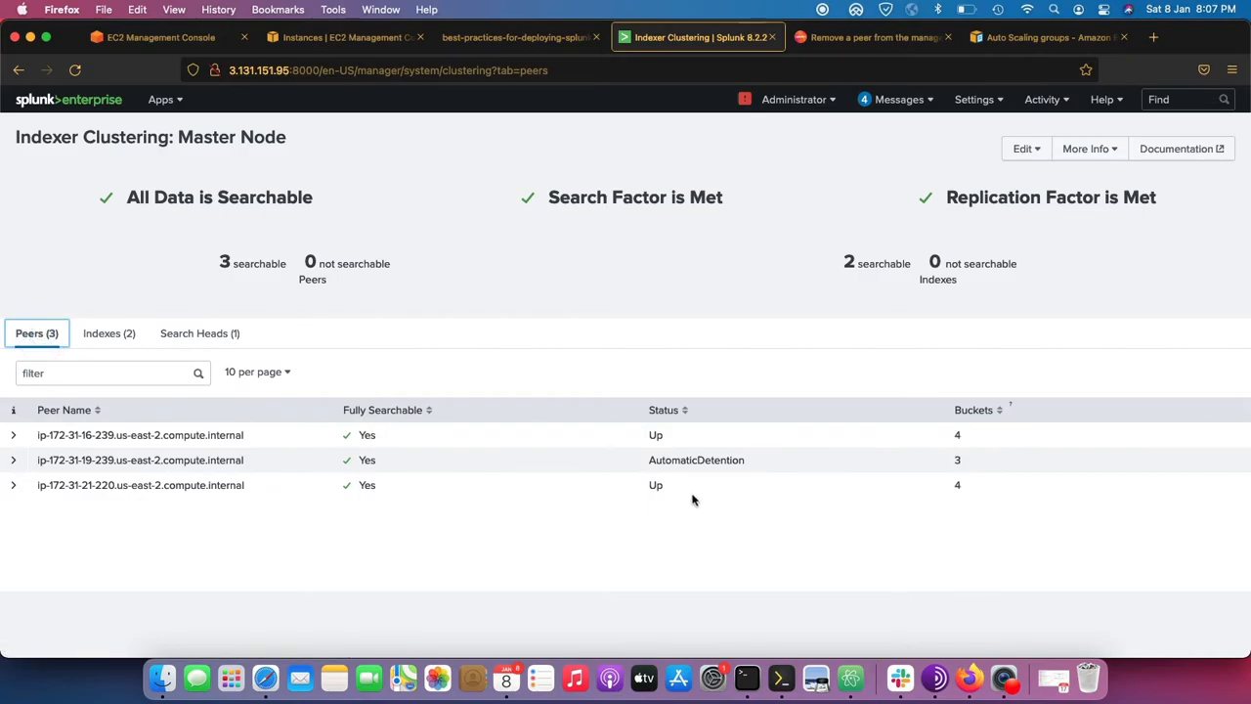
left_click(205, 344)
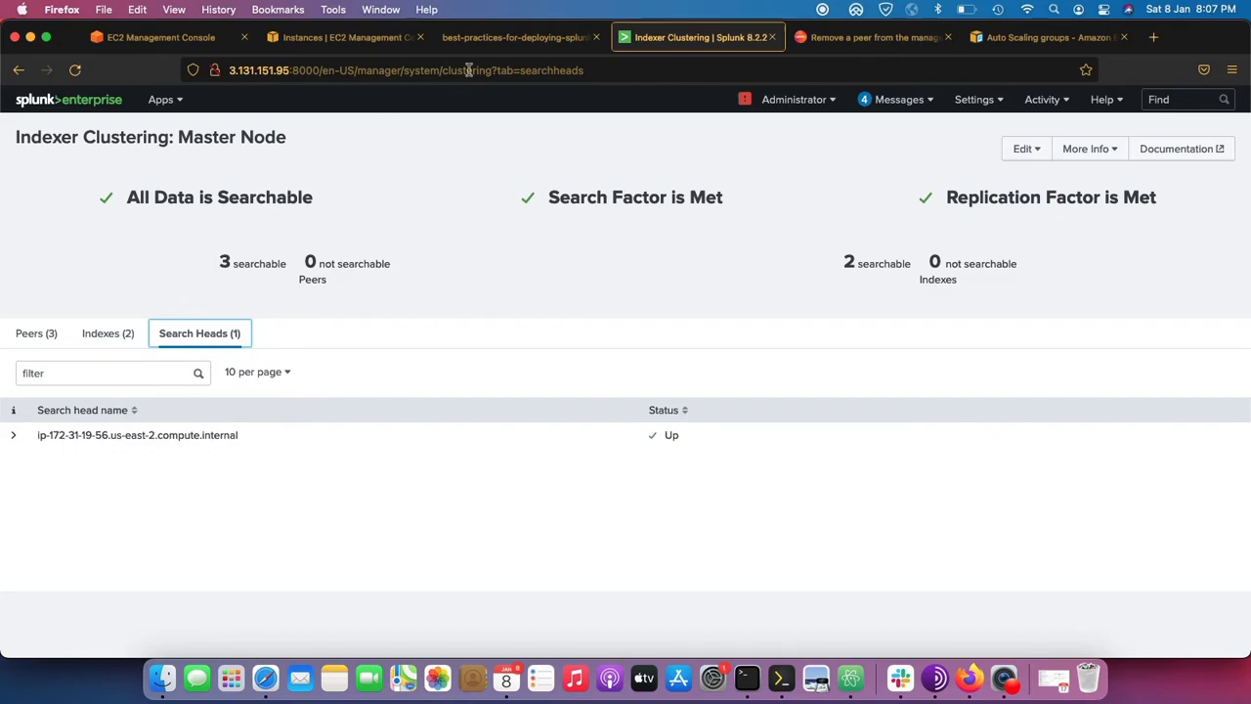
Compare the myautoscaling group's capacity and the EC2 instance list with the Splunk cluster status.
left_click(187, 39)
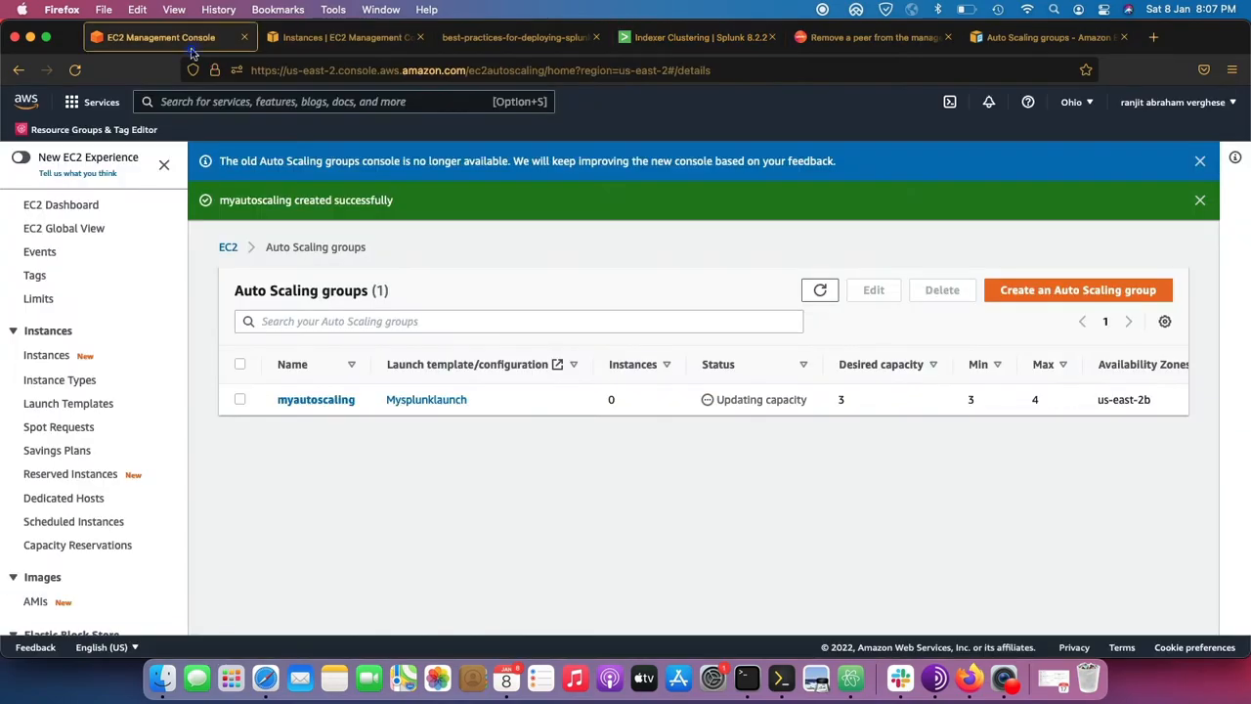
left_click(306, 39)
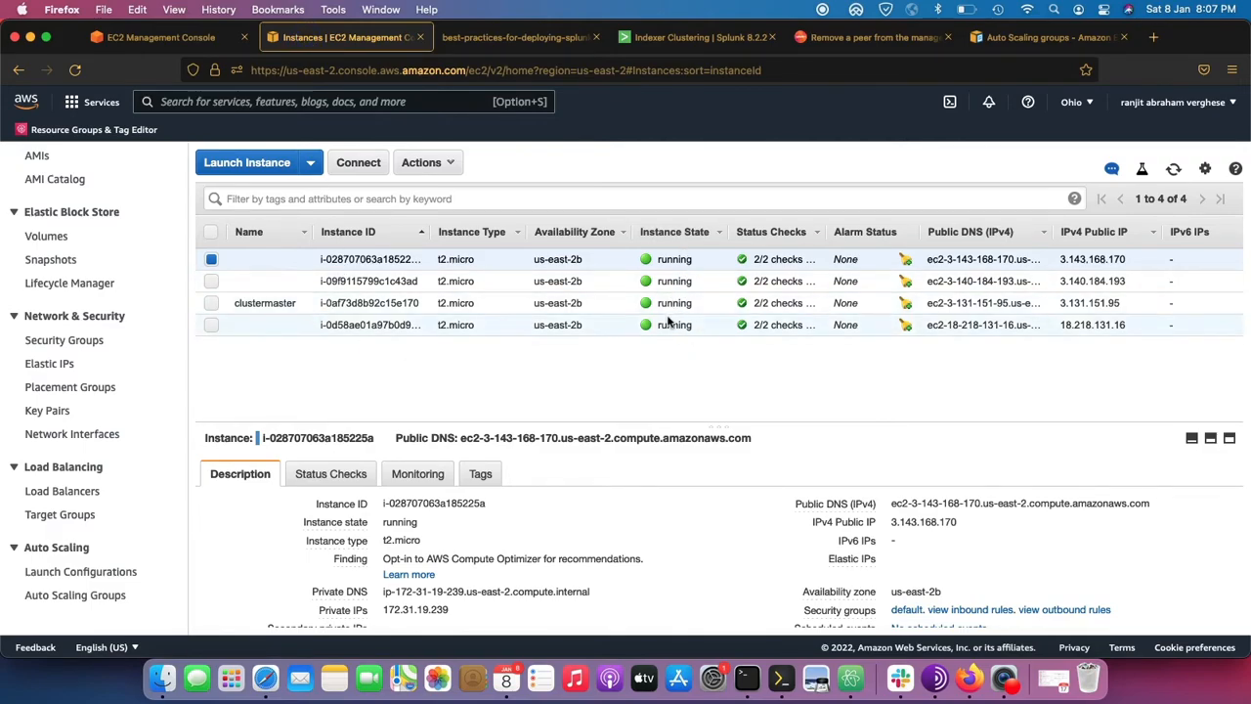
left_click(700, 37)
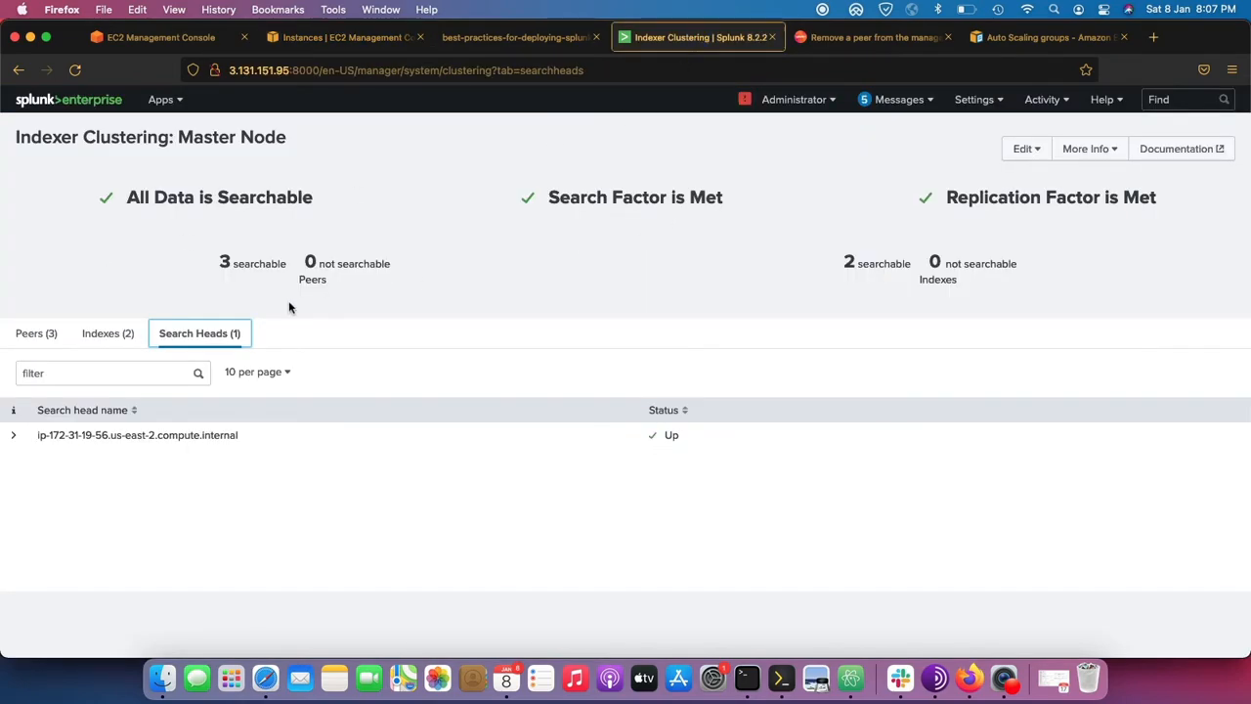
left_click(186, 46)
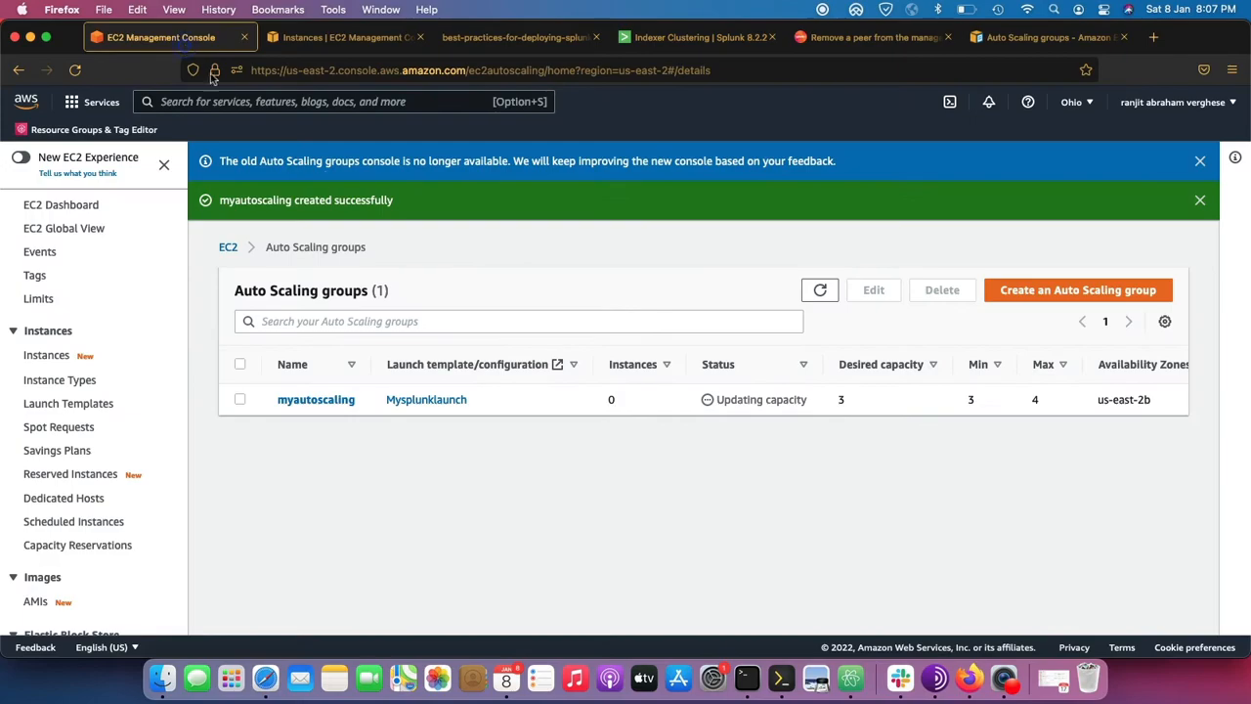
Add the last instance in the EC2 list to the selection, and stop both selected instances.
left_click(317, 37)
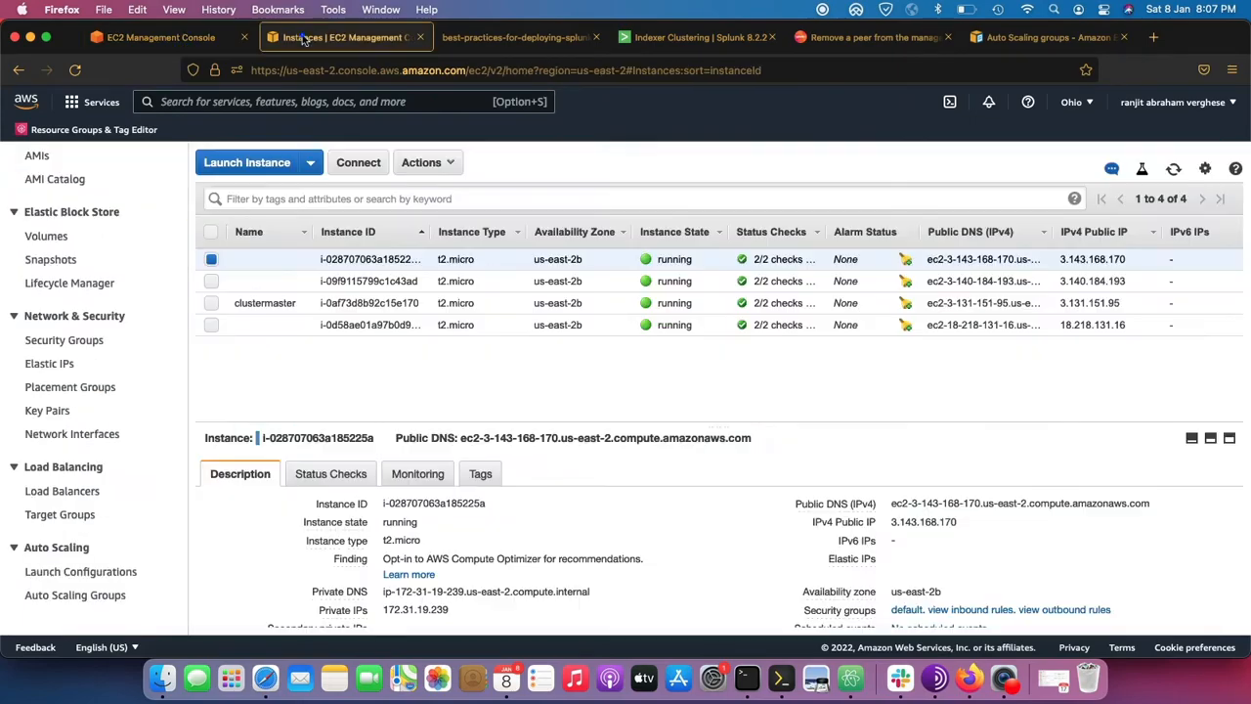
left_click(211, 325)
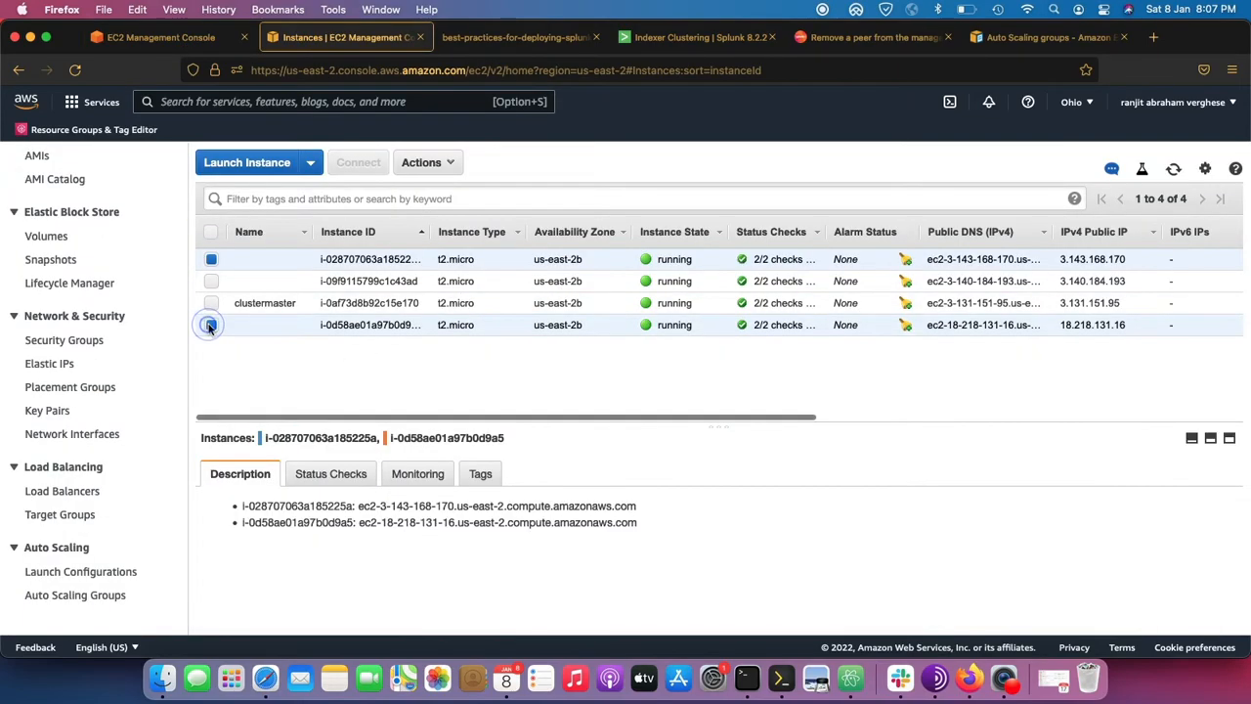
left_click(431, 163)
mouse_move(509, 275)
left_click(594, 288)
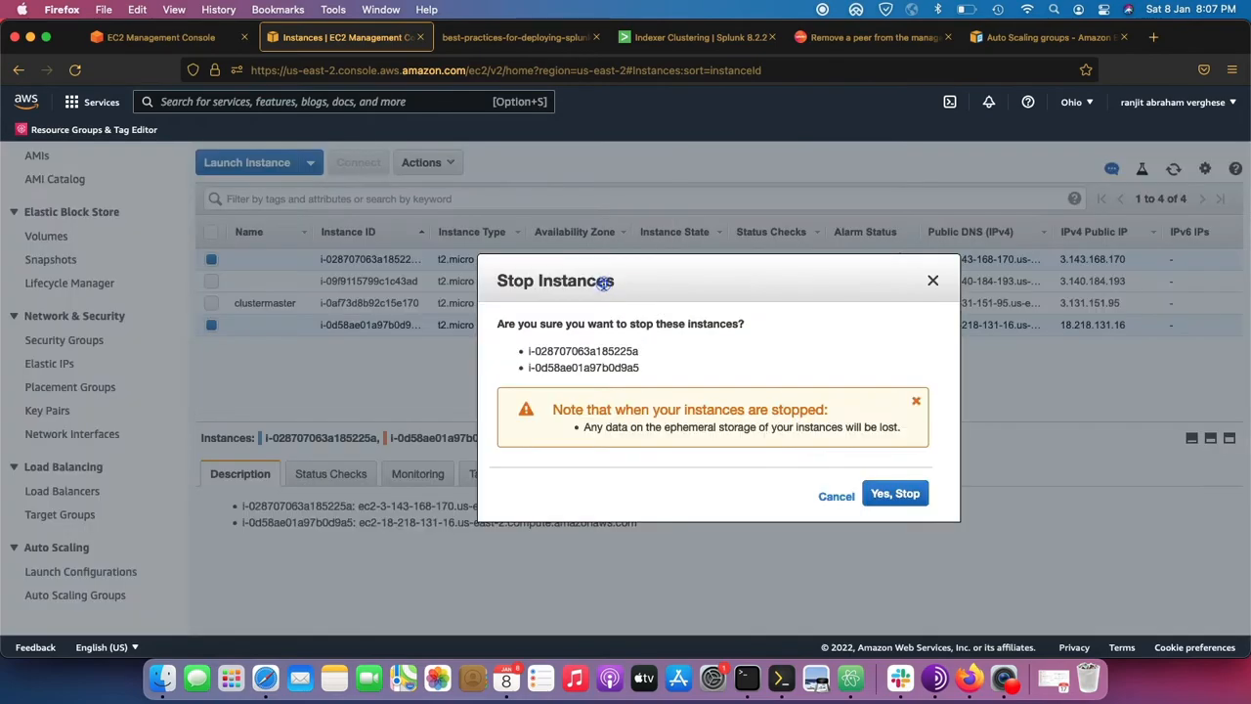
left_click(907, 494)
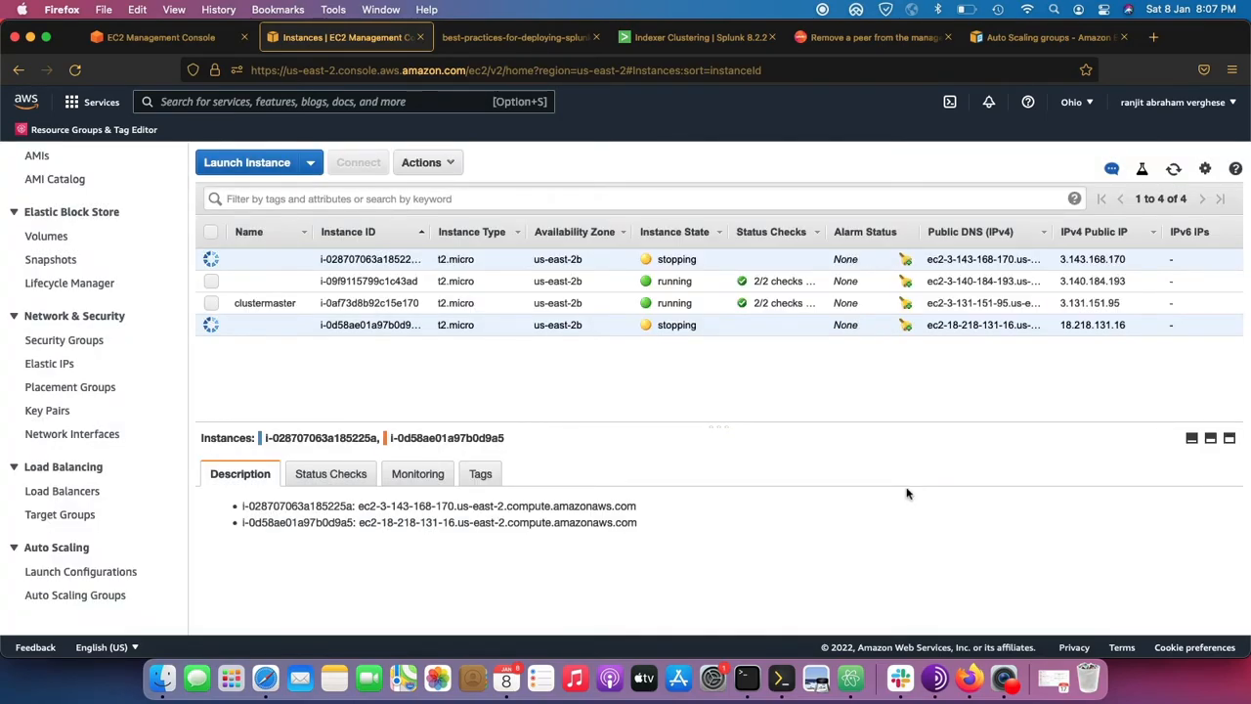
Refresh the EC2 instance list to follow the stopped instances, and inspect the details of the first replacement instance.
left_click(1174, 169)
left_click(822, 8)
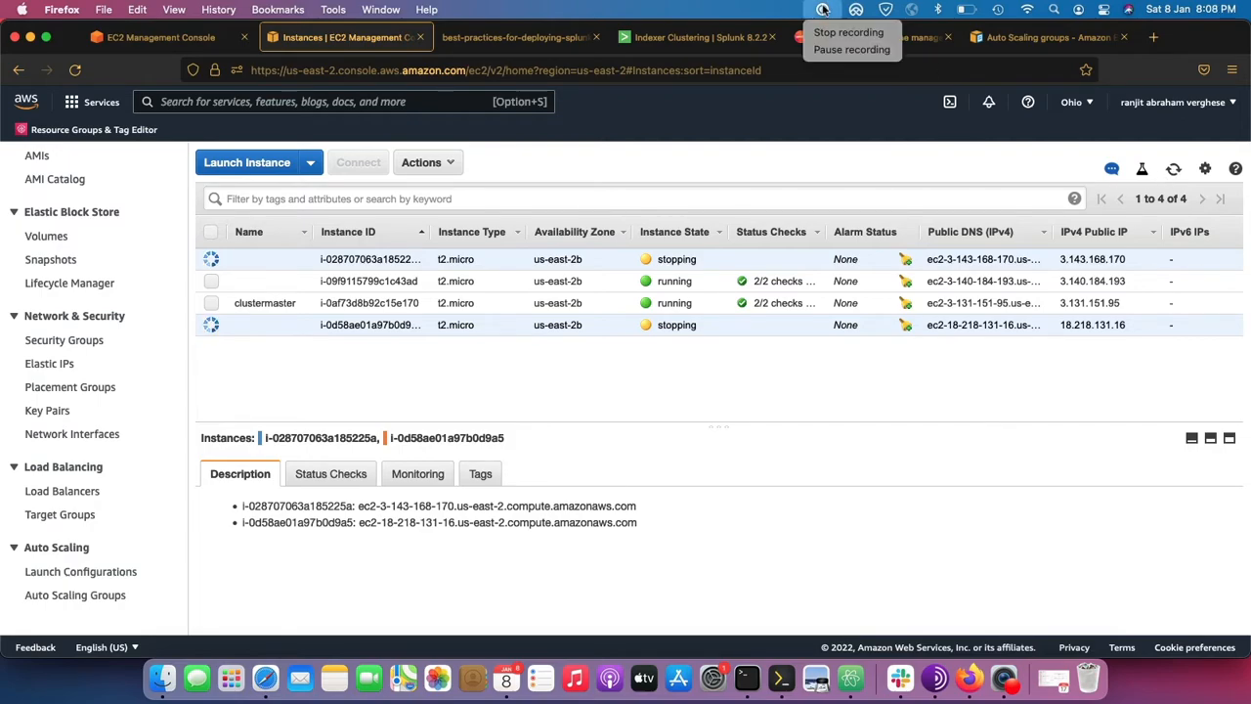
left_click(824, 47)
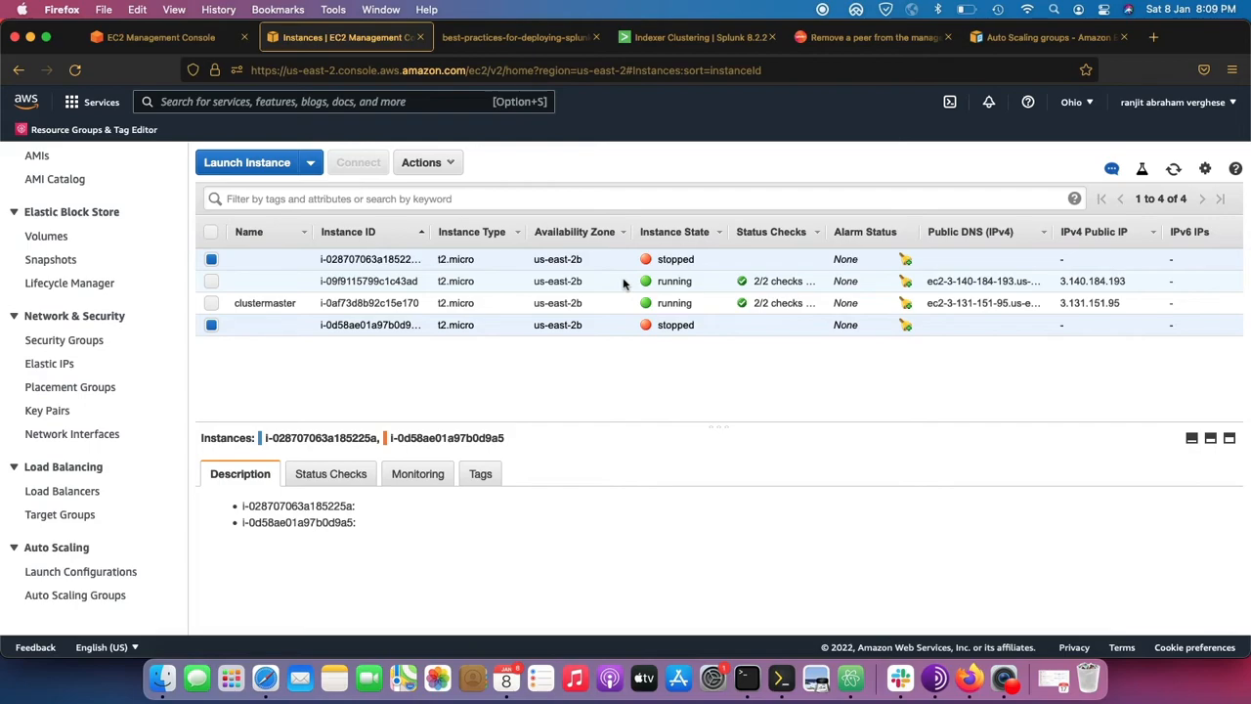
left_click(1173, 169)
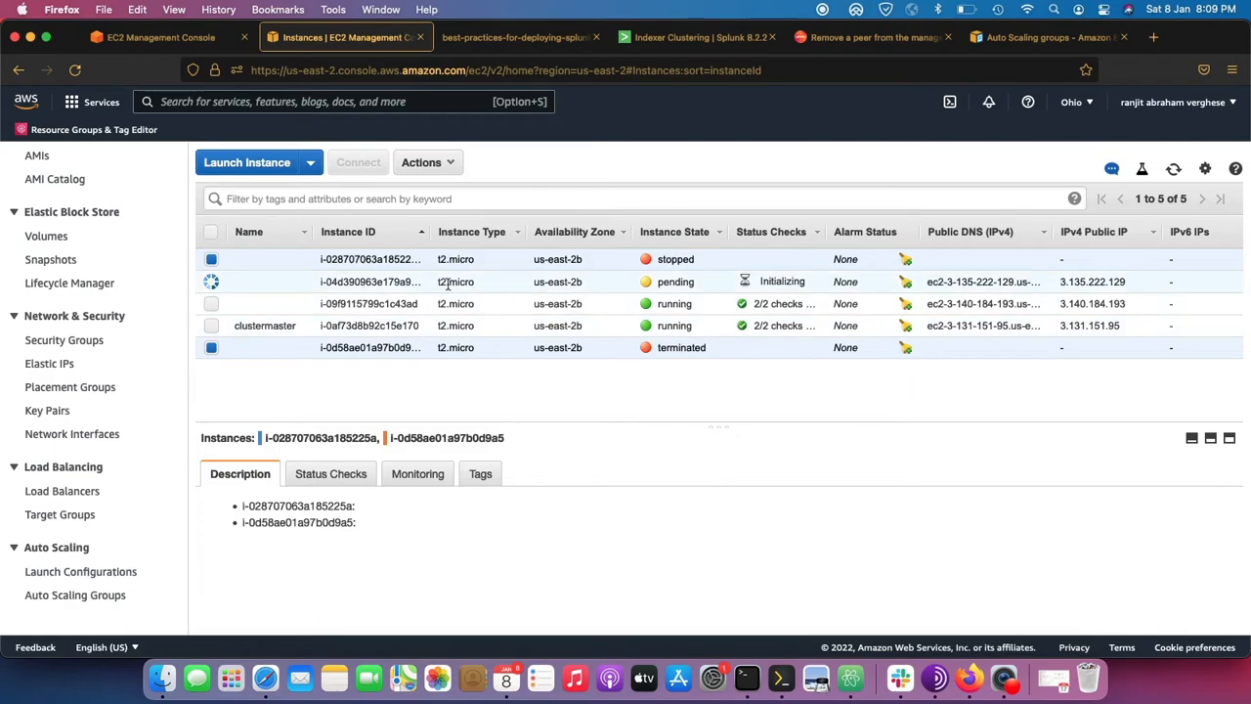
left_click(259, 282)
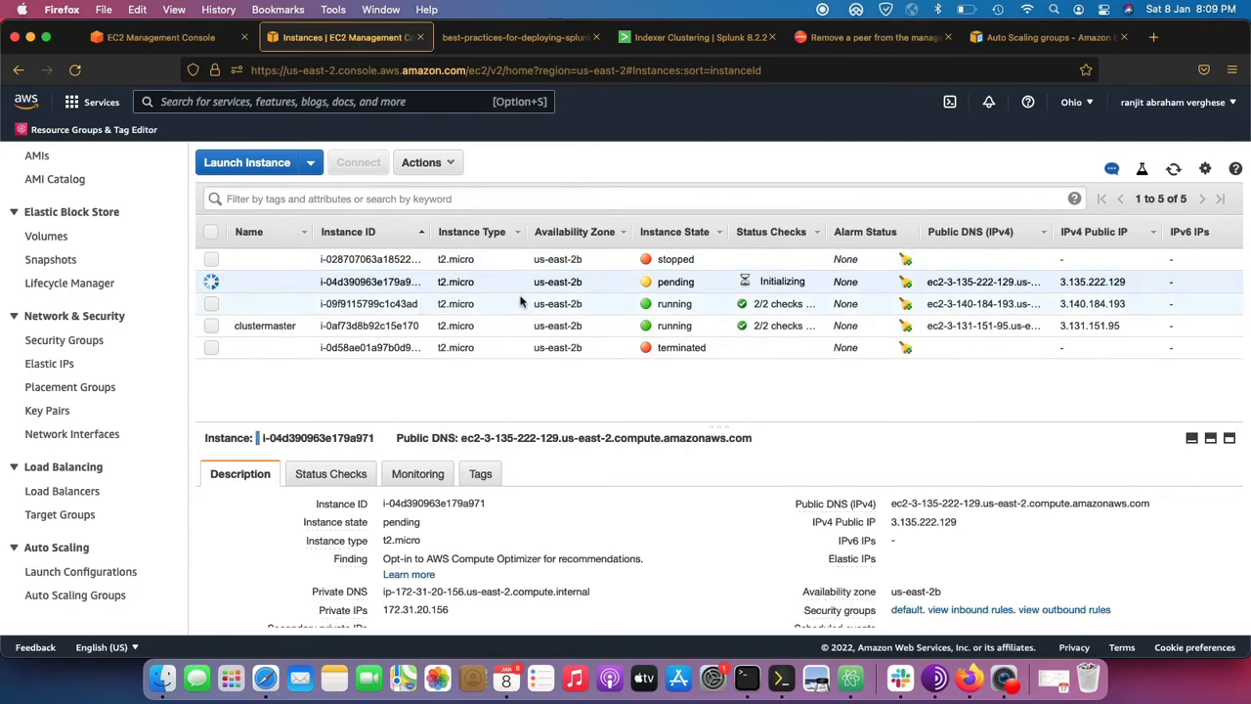
Keep refreshing the EC2 instance list, and inspect the state of the second replacement instance at the end of the list.
left_click(1174, 169)
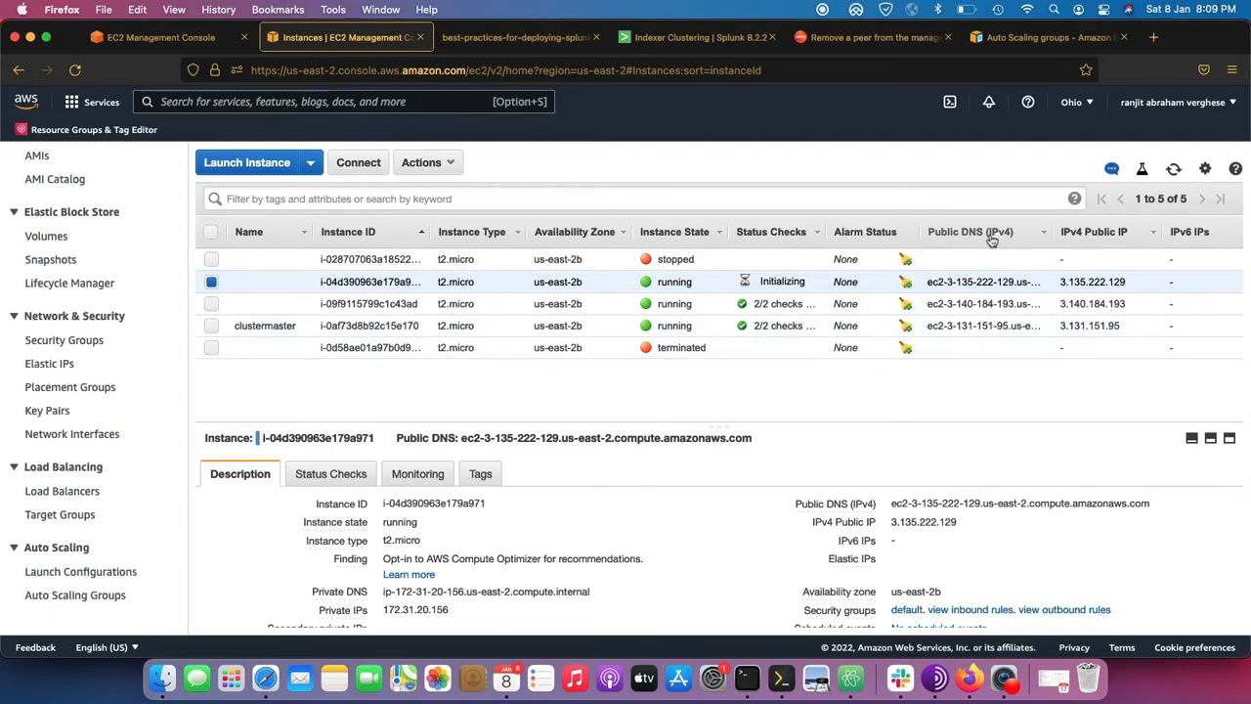
left_click(1174, 171)
left_click(822, 9)
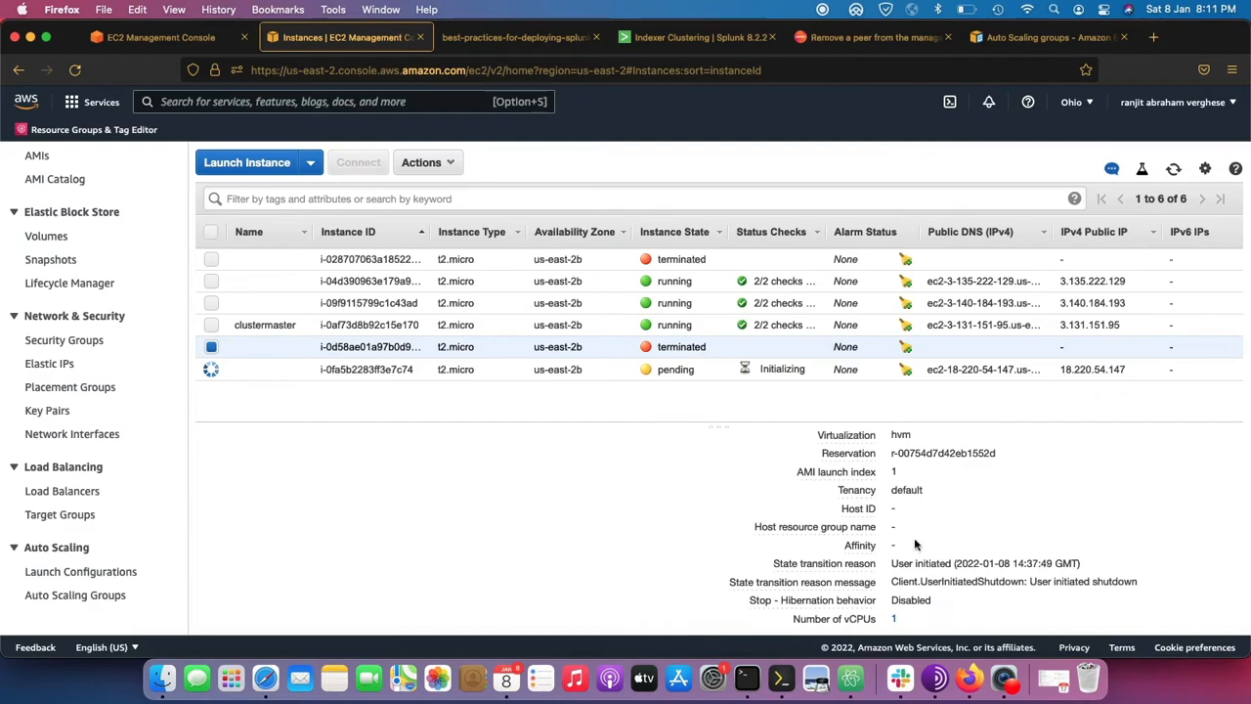
left_click(582, 369)
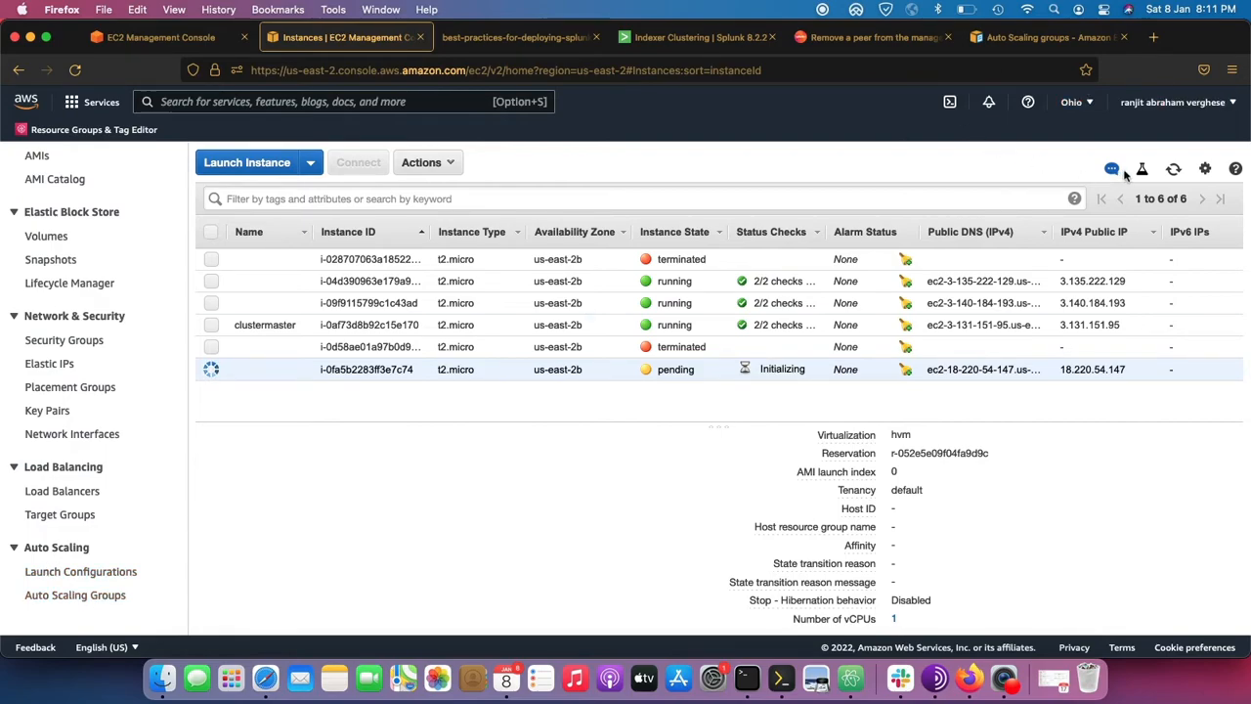
left_click(1171, 170)
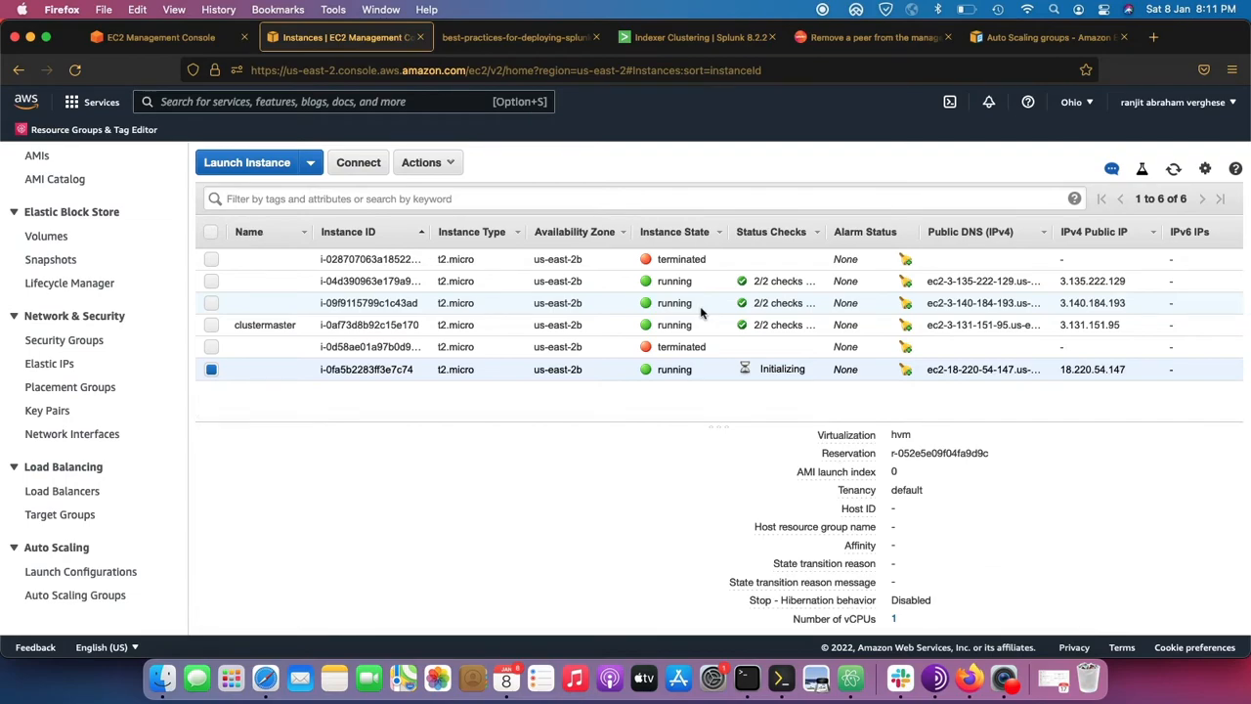
Reload the Splunk Indexer Clustering page, and check the status of its indexes and peers.
left_click(673, 37)
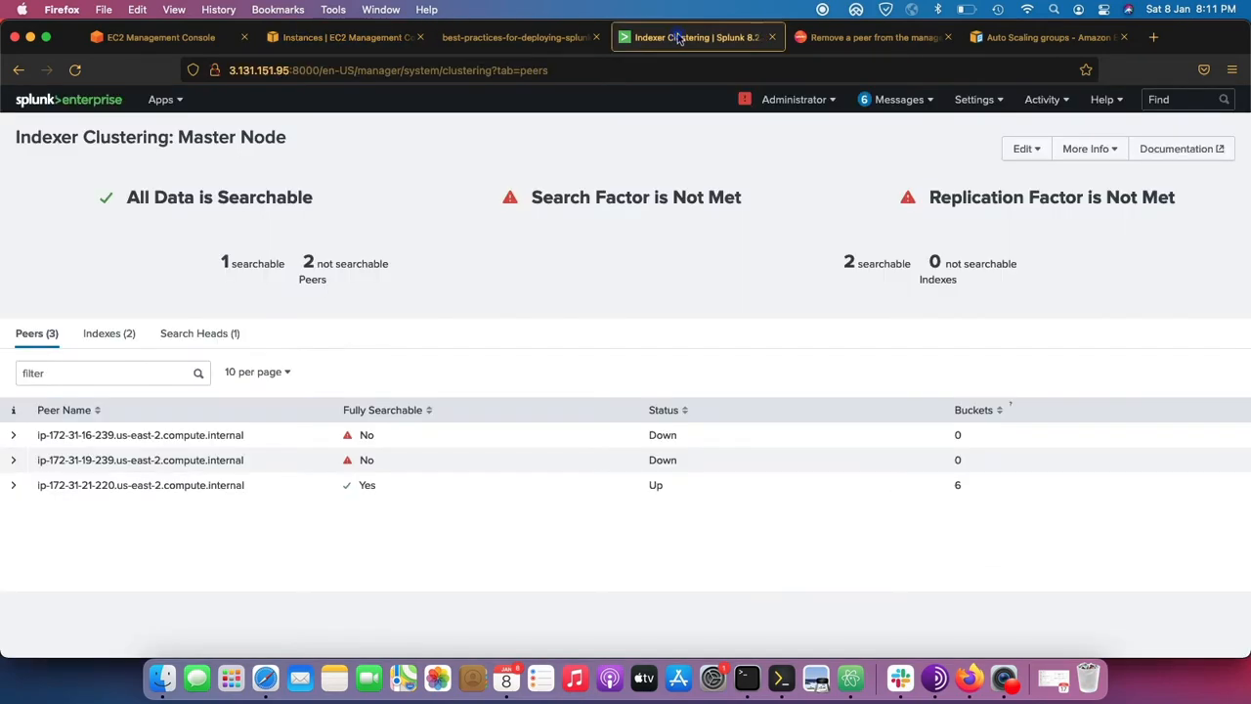
key("super+r")
left_click(108, 333)
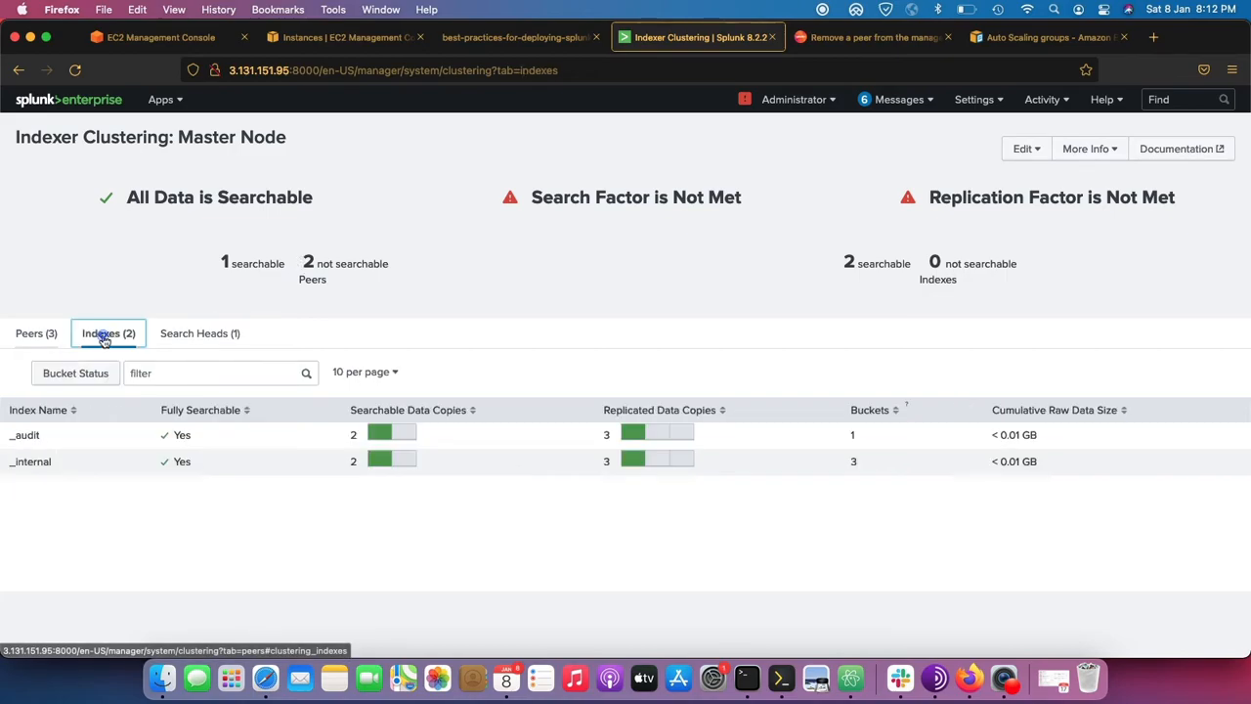
left_click(41, 333)
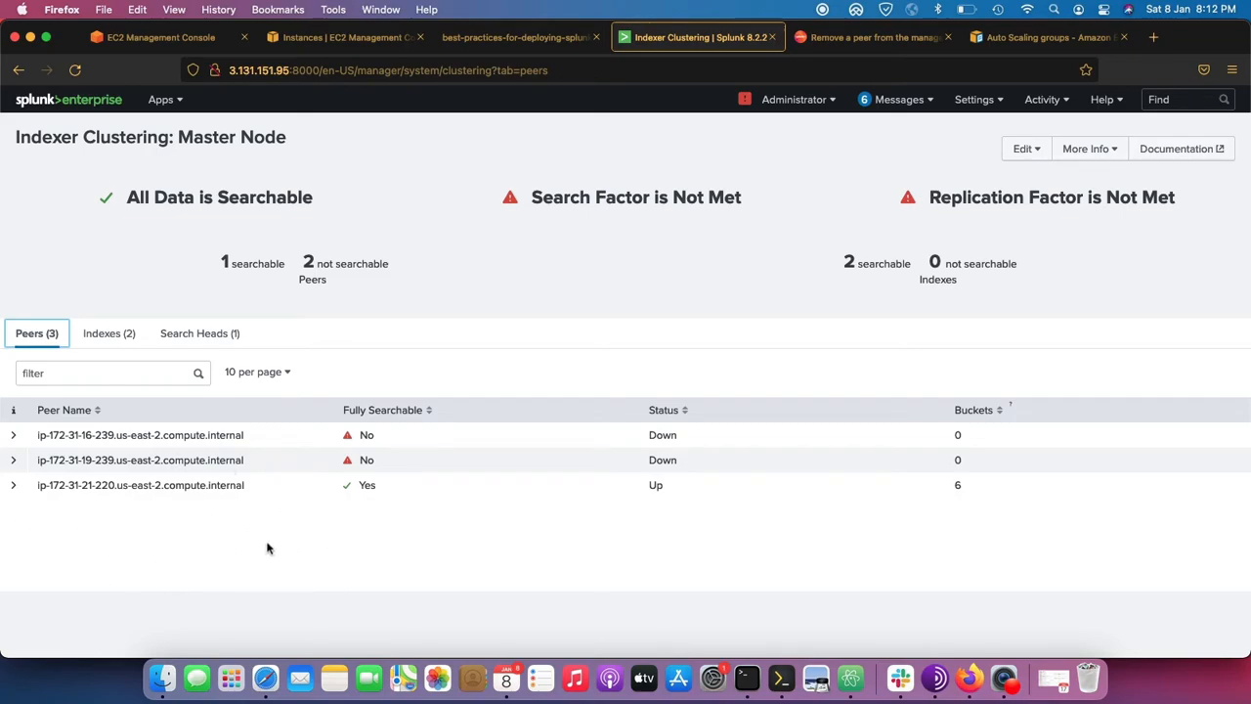
Recheck the myautoscaling group and the EC2 instance states, and return to the Splunk Indexer Clustering page.
left_click(139, 39)
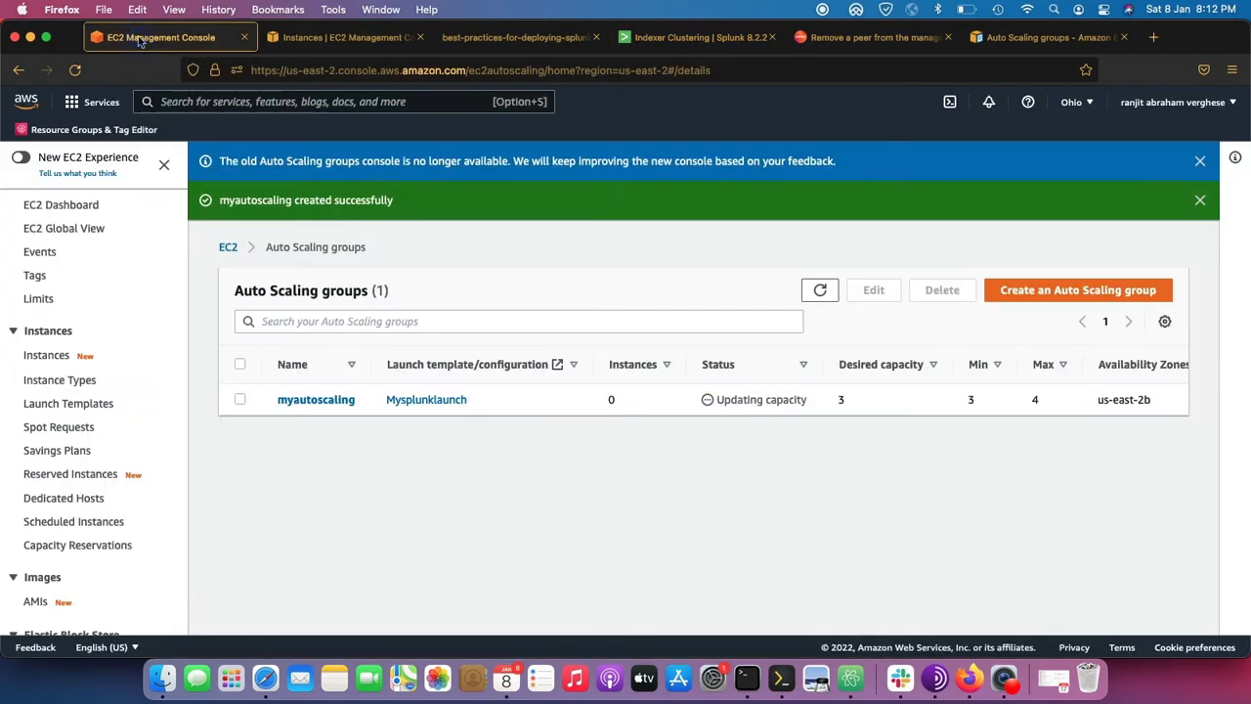
left_click(340, 41)
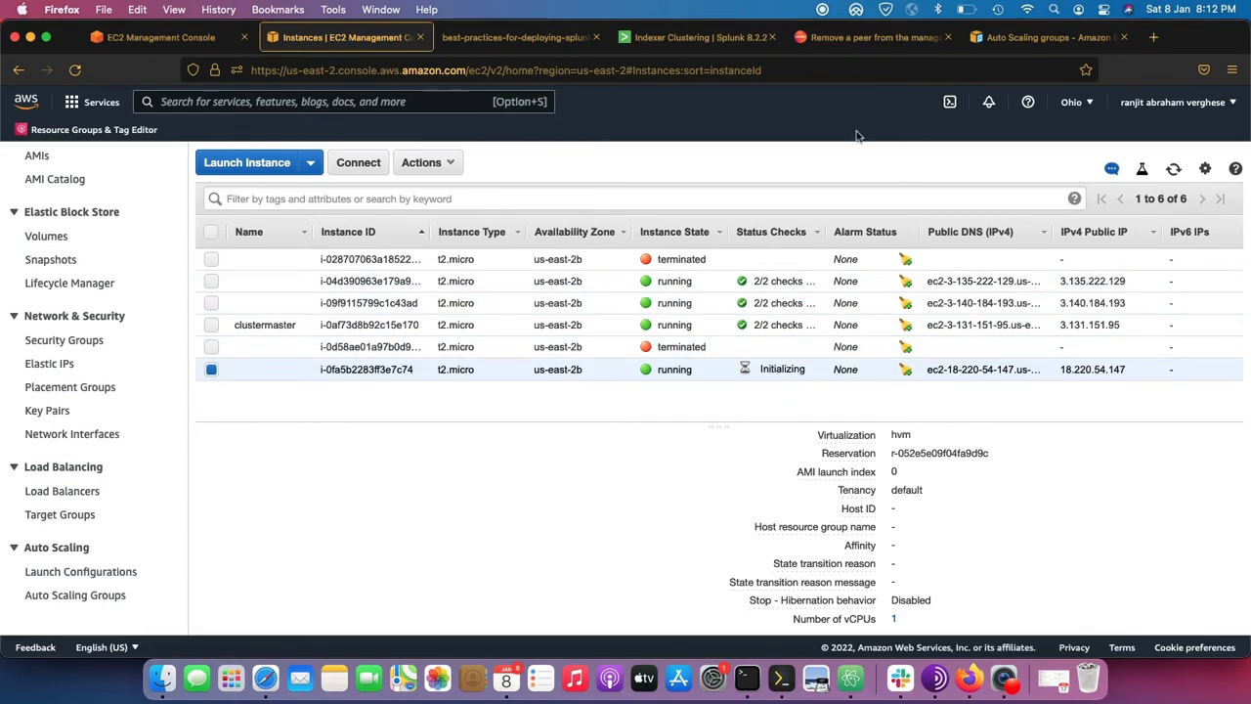
left_click(659, 37)
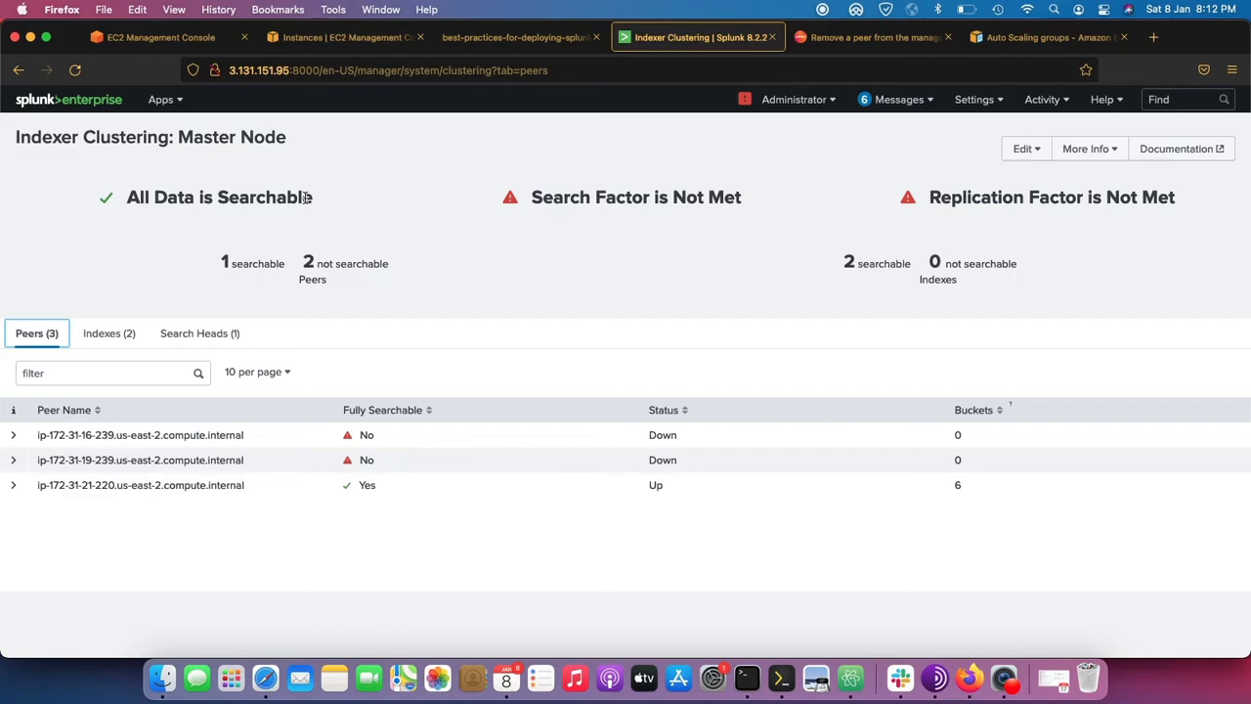
left_click(75, 71)
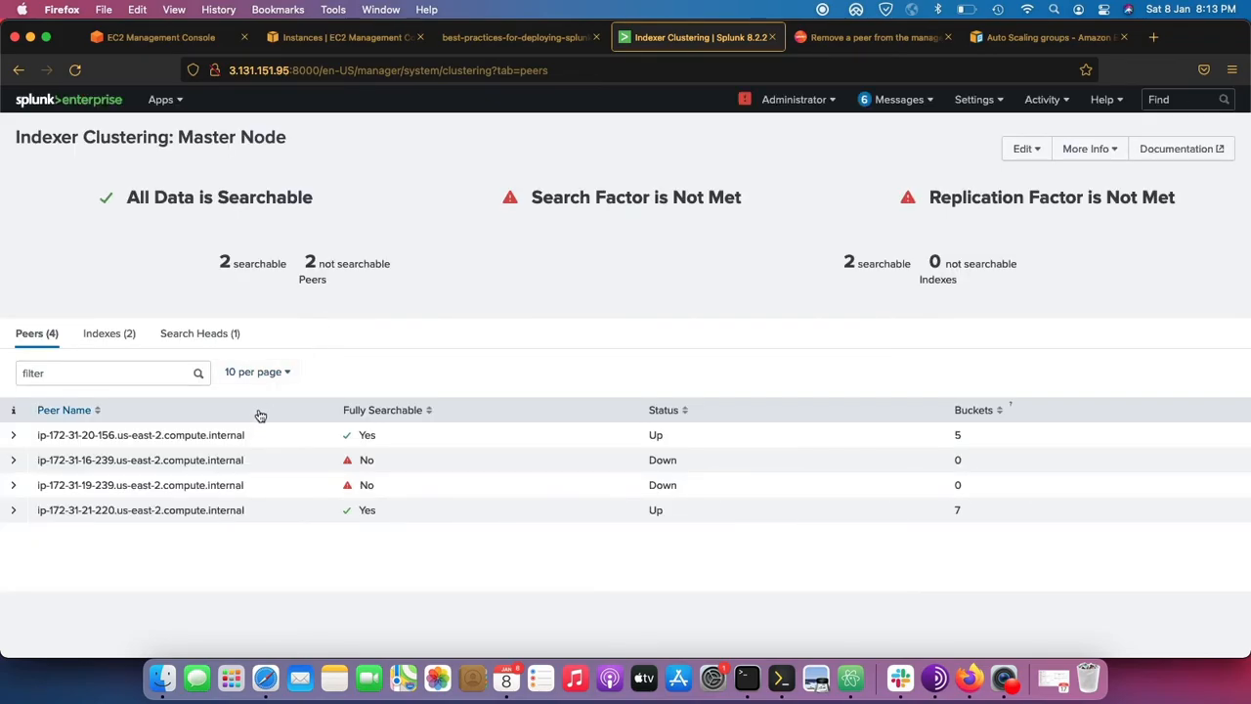
left_click_drag(252, 436, 224, 437)
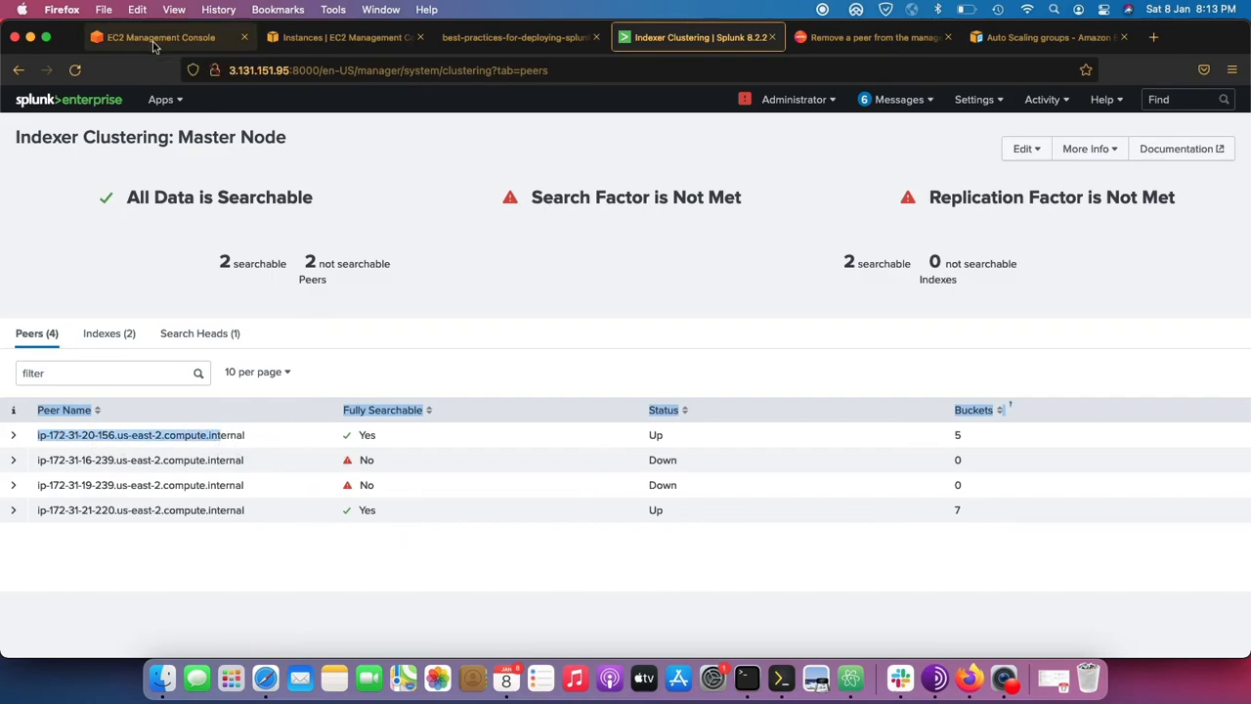
left_click(134, 253)
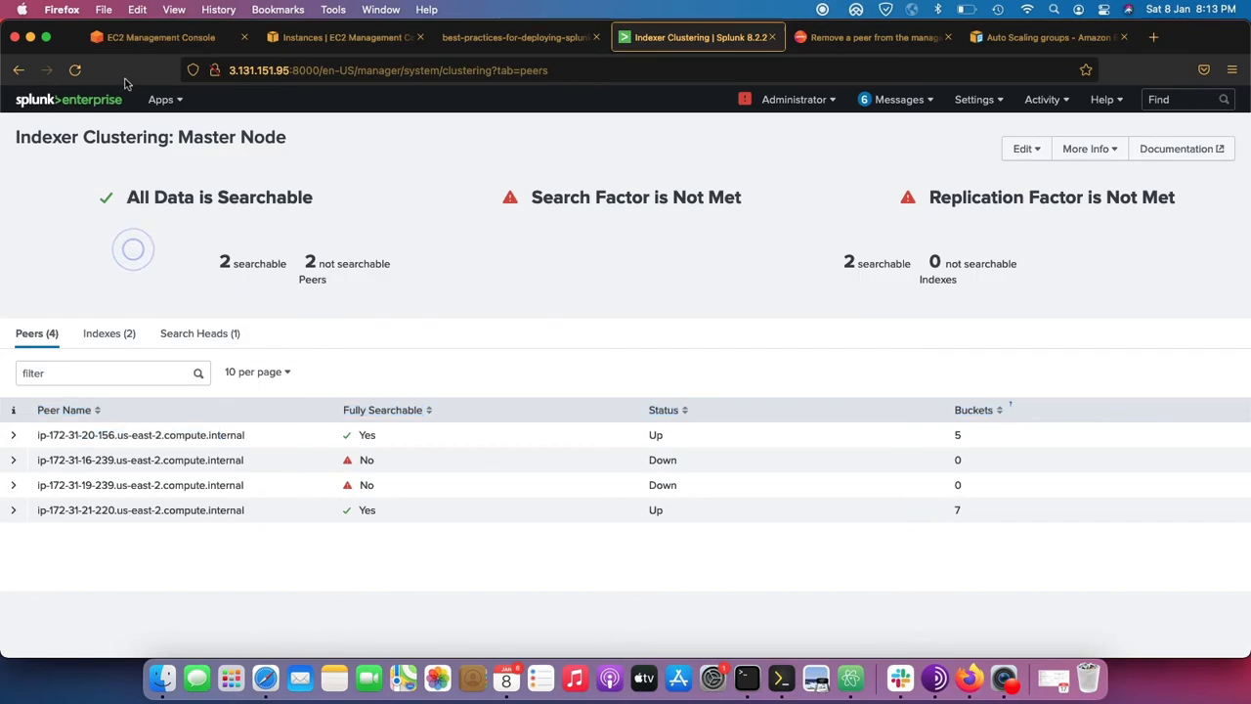
left_click(823, 8)
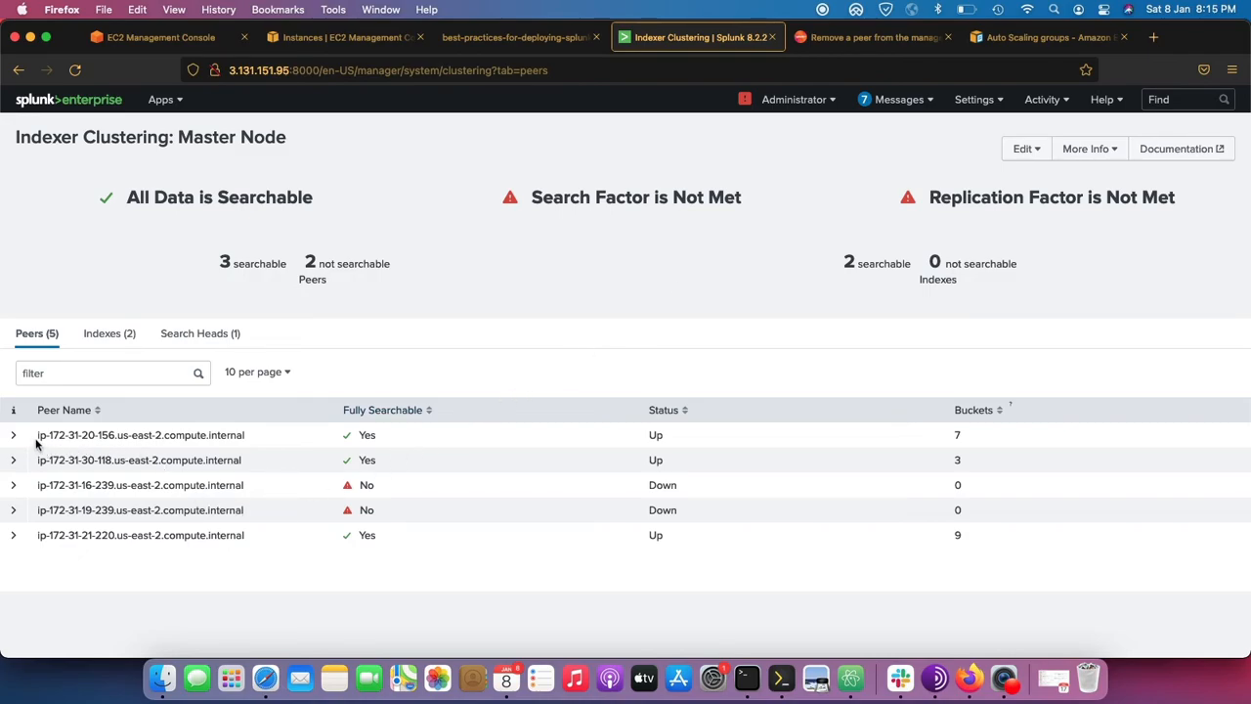
left_click_drag(33, 435, 217, 462)
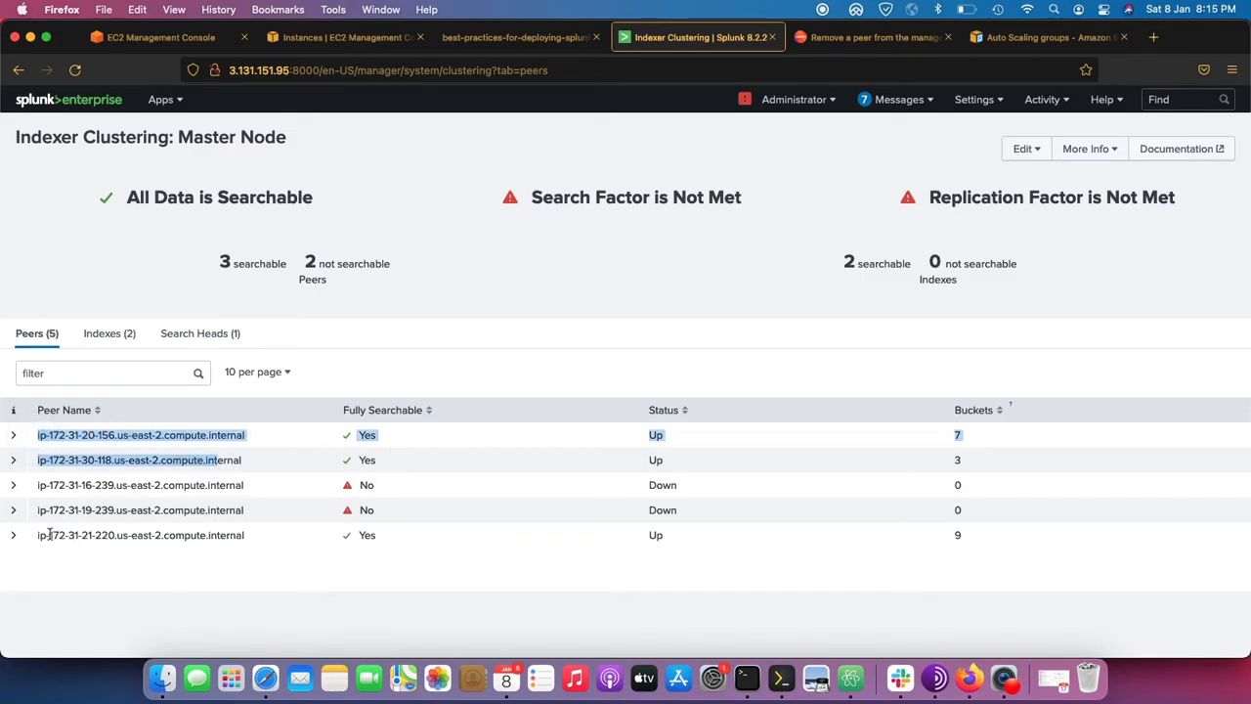
Inspect the replicated data copies of the _internal index in the Splunk cluster, and return to the peer list.
left_click_drag(49, 535, 238, 522)
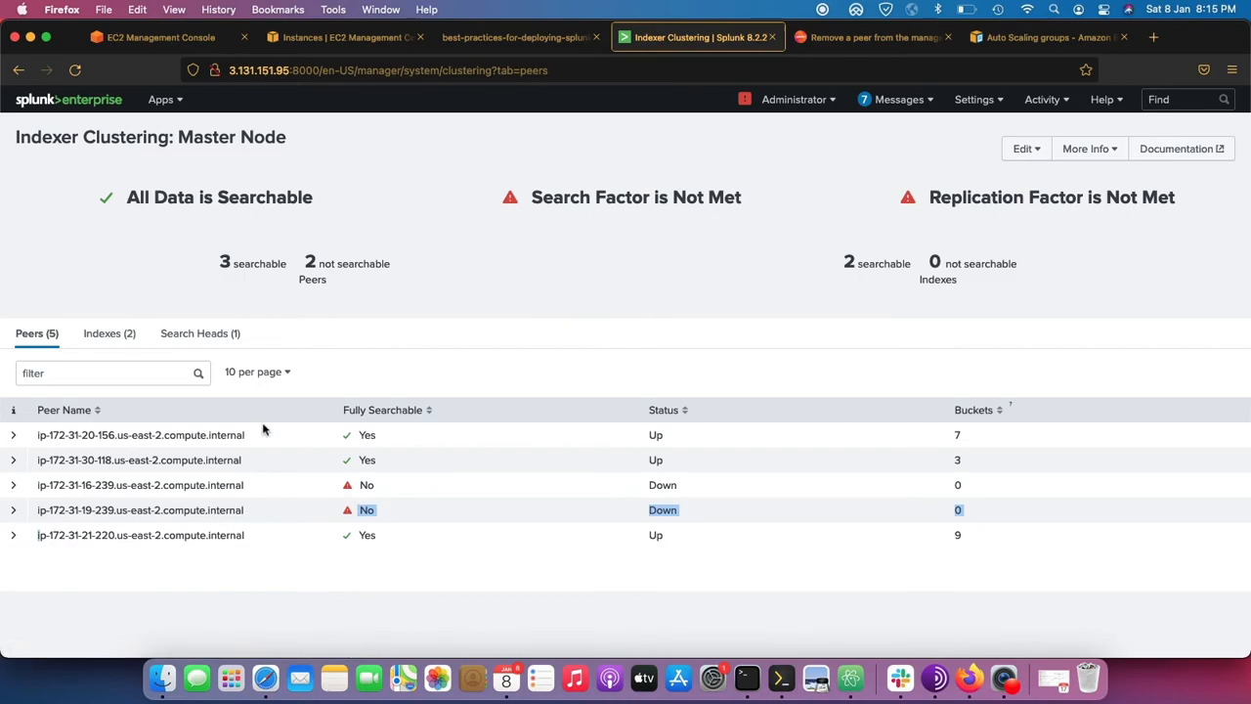
left_click(108, 333)
mouse_move(637, 462)
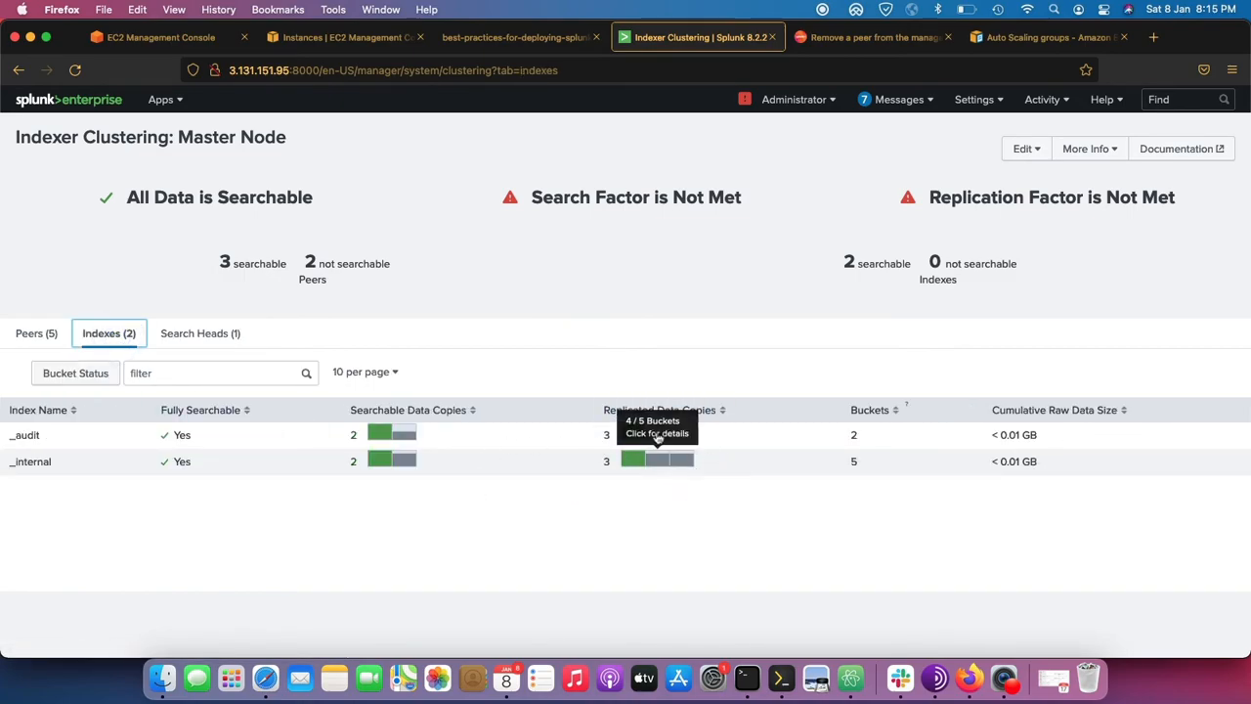
left_click(29, 334)
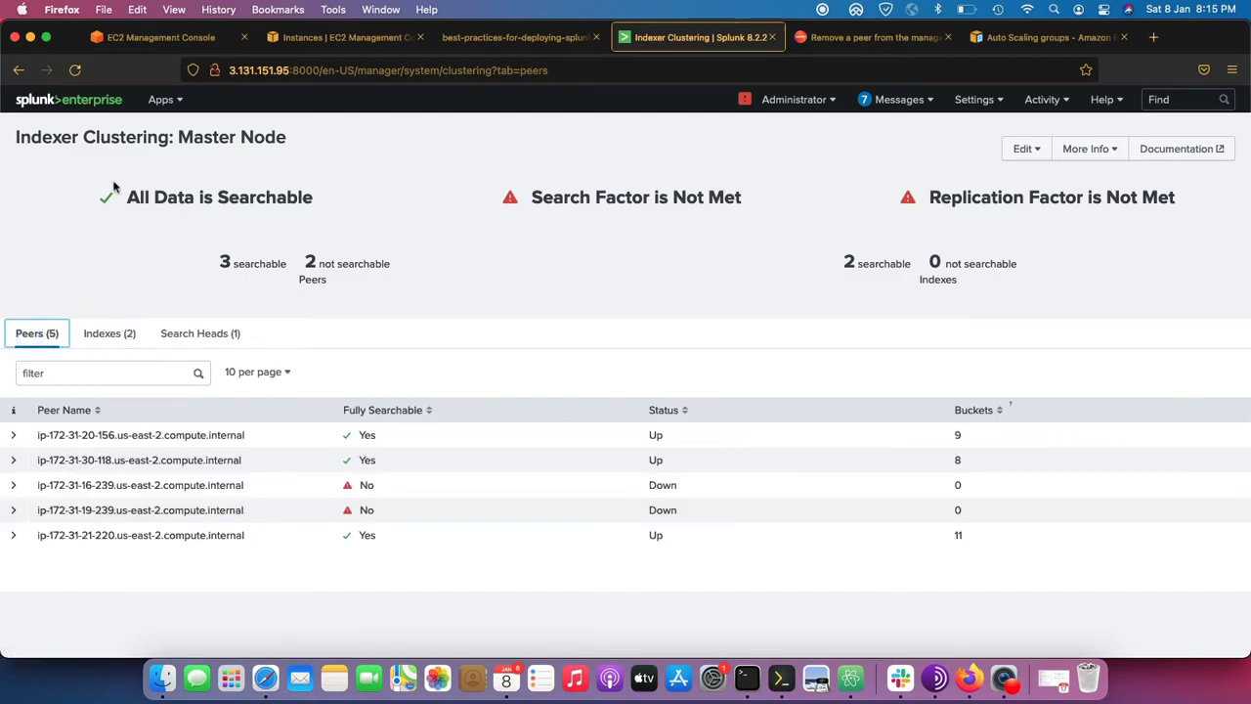
left_click_drag(15, 138, 1079, 228)
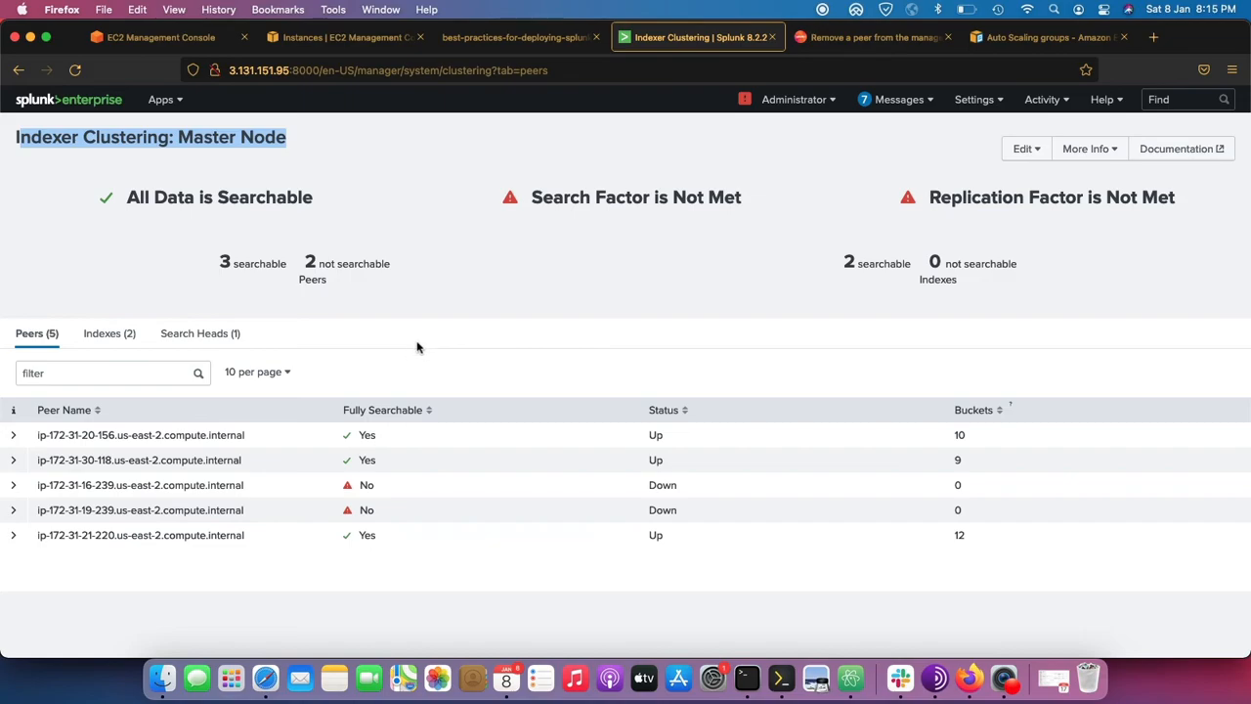
left_click(203, 39)
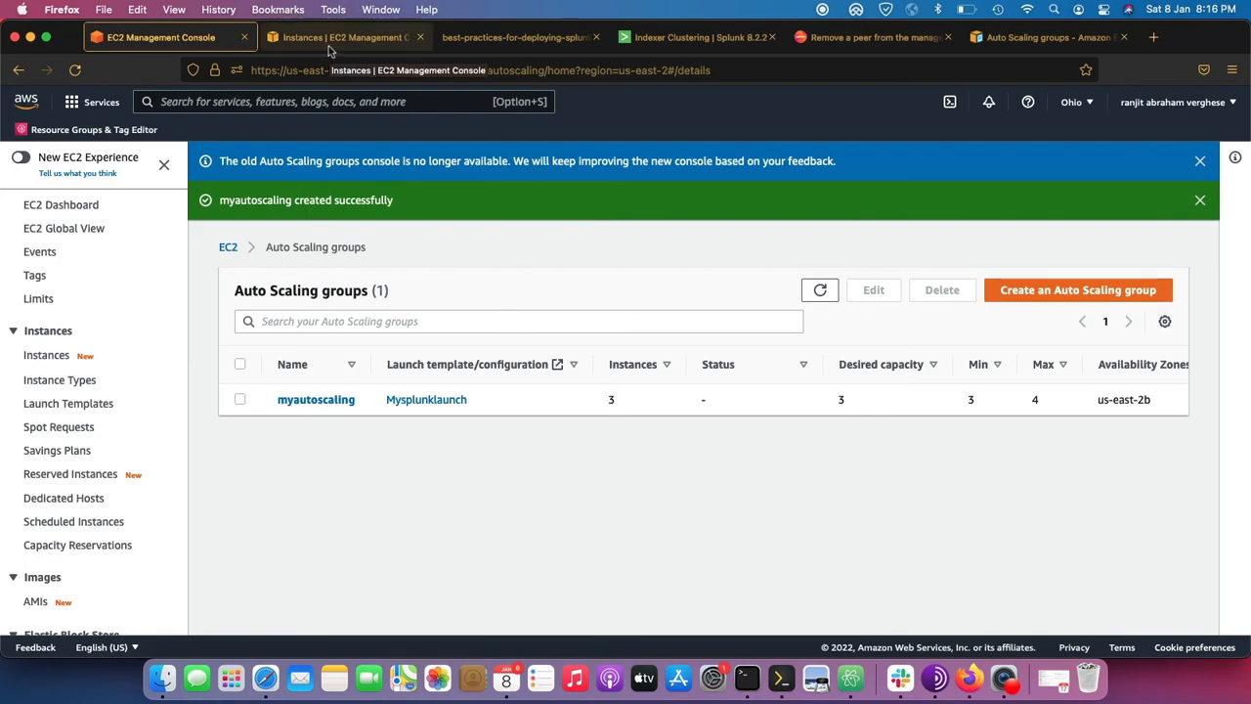
left_click(656, 39)
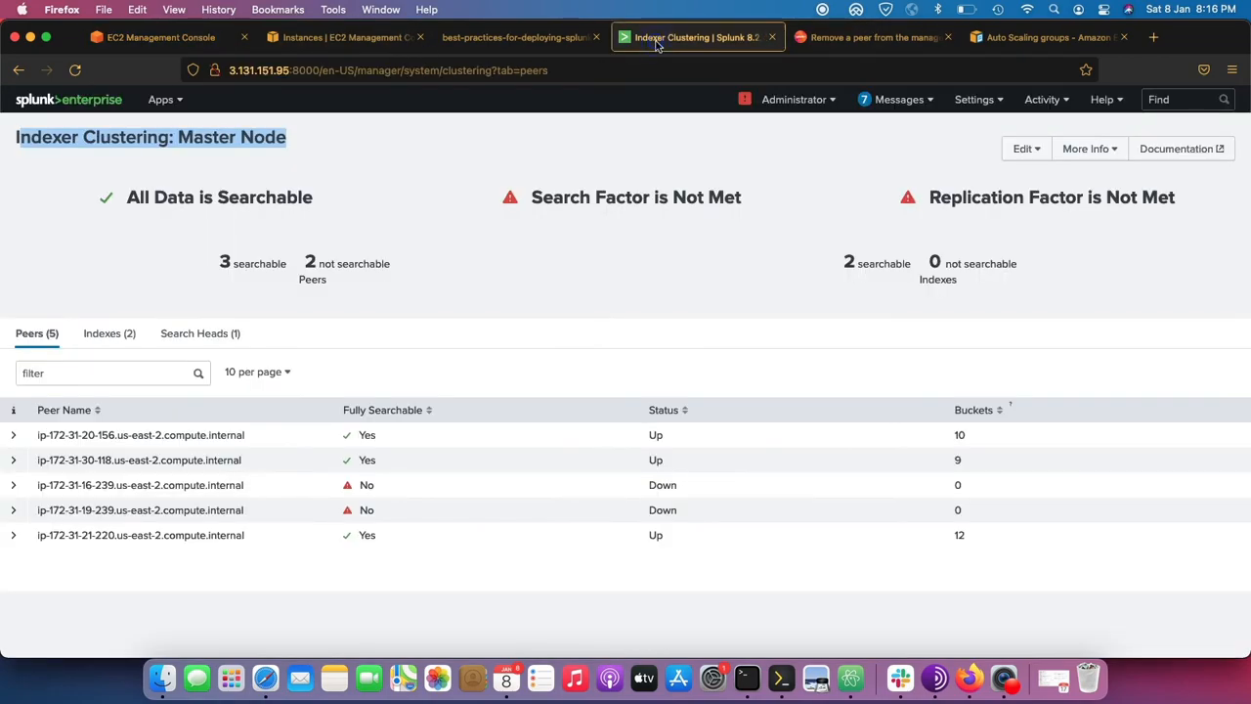
left_click(172, 44)
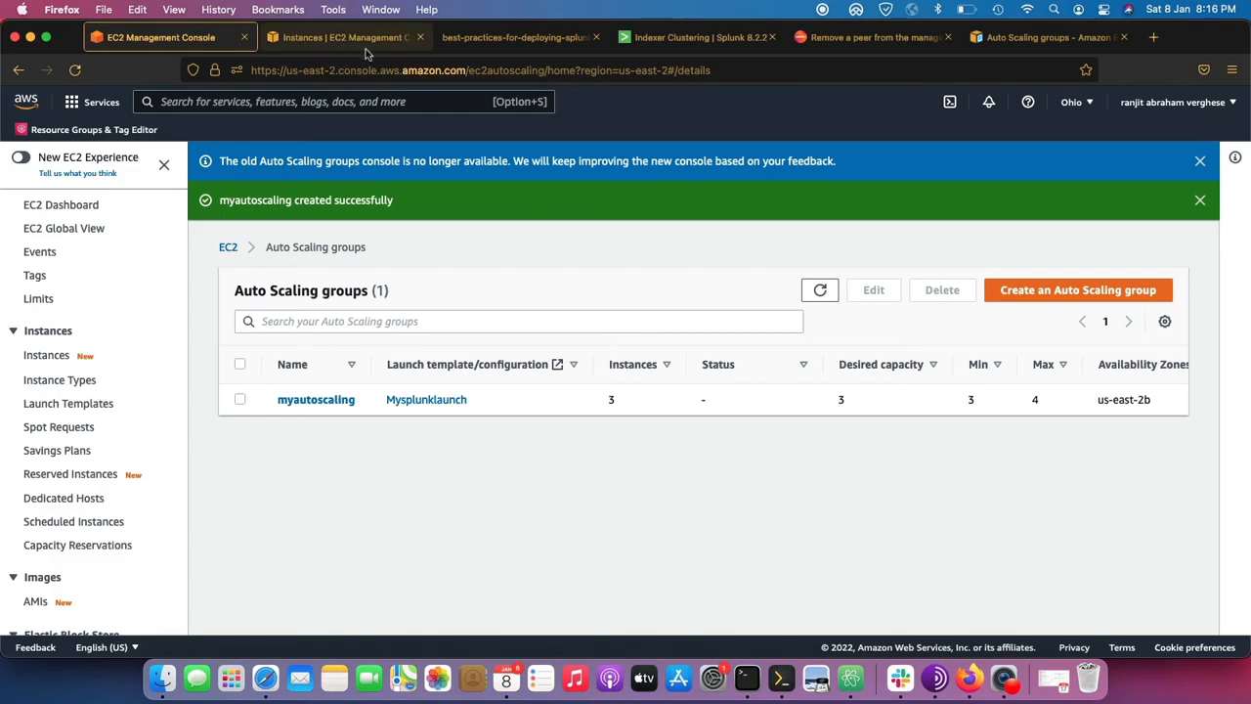
left_click(704, 44)
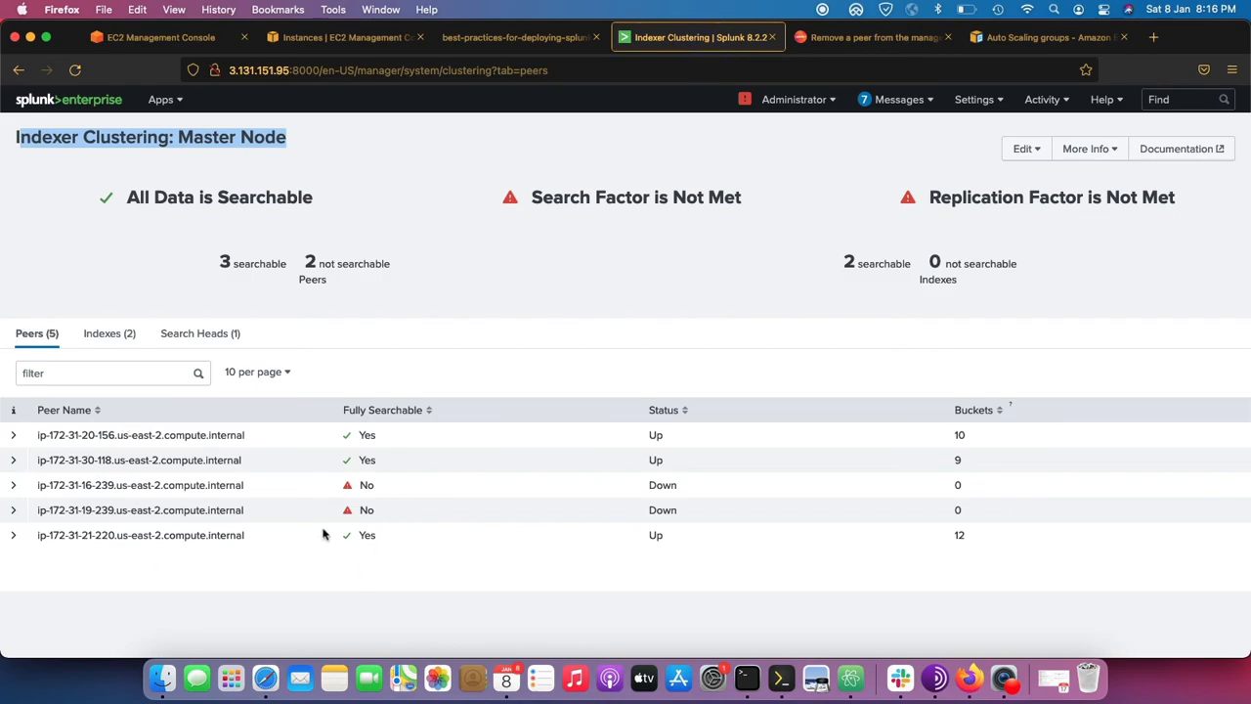
left_click_drag(262, 545, 80, 537)
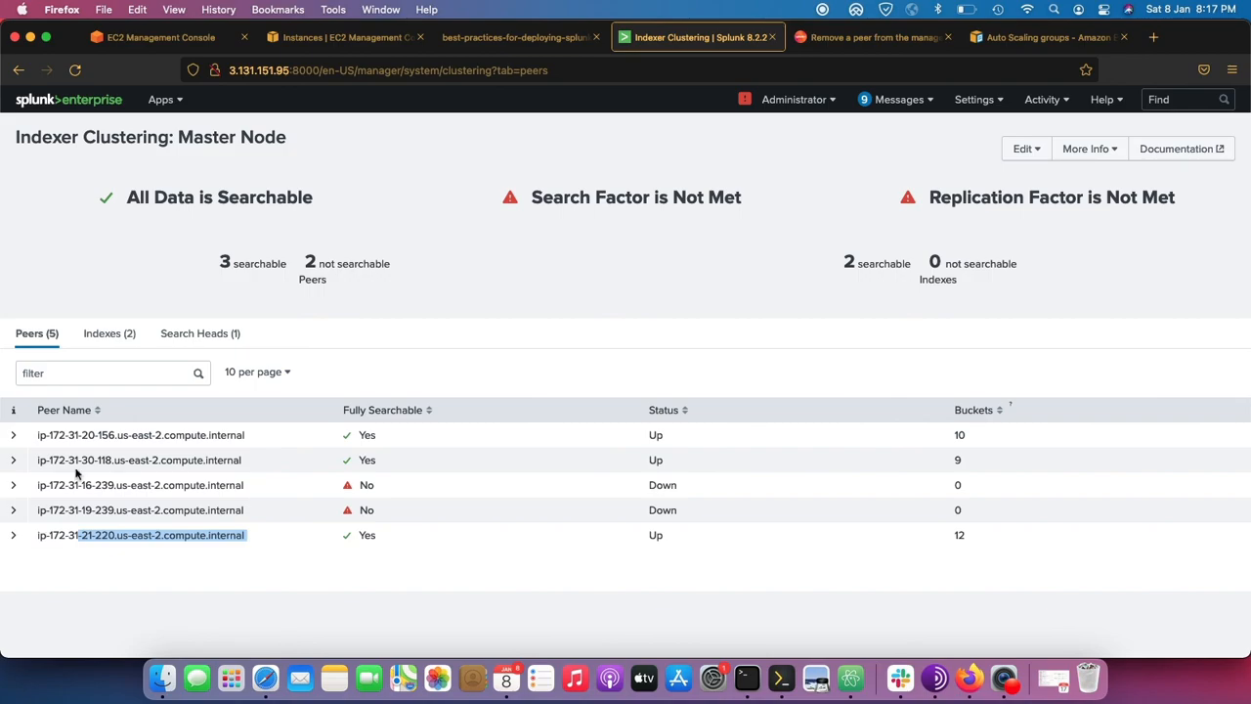
left_click(154, 44)
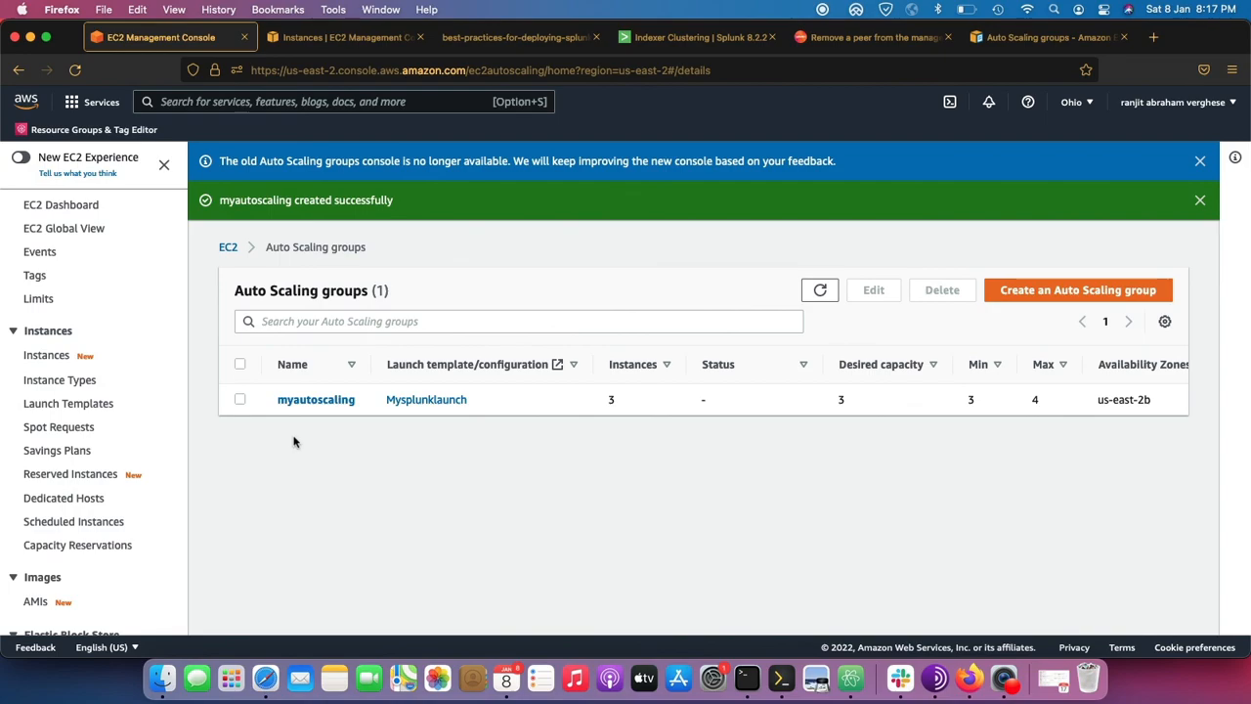
left_click(823, 8)
left_click(834, 34)
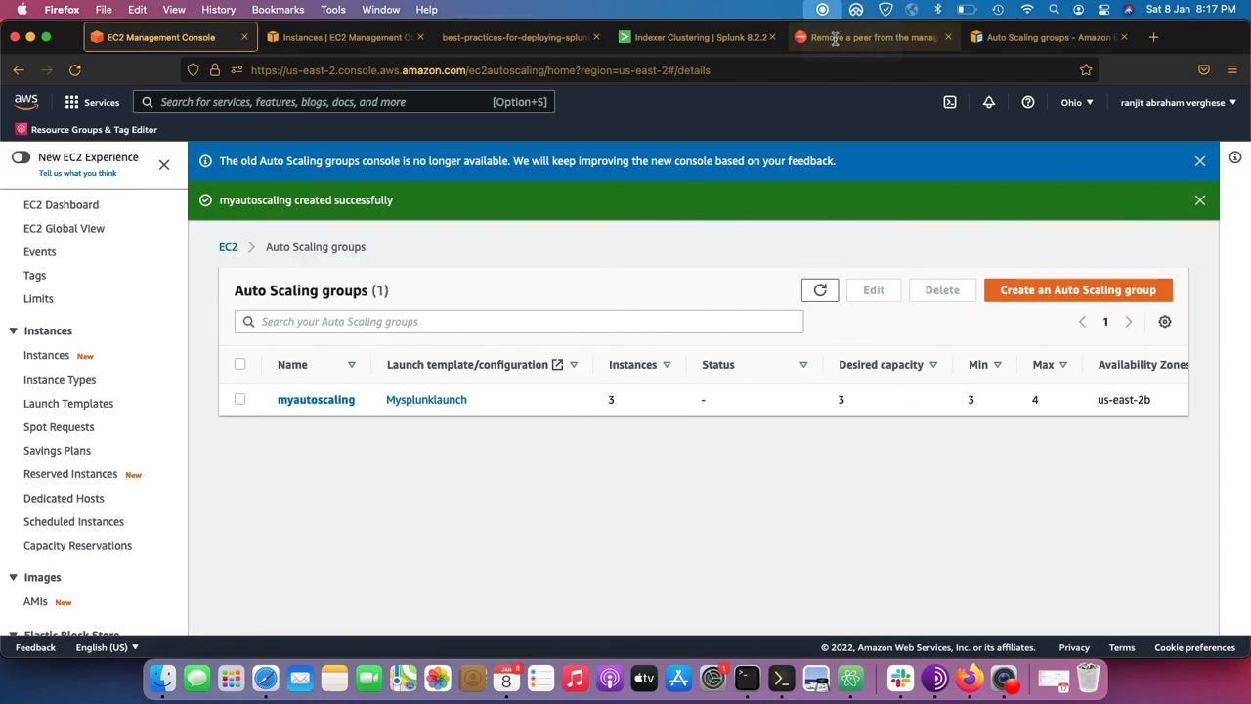